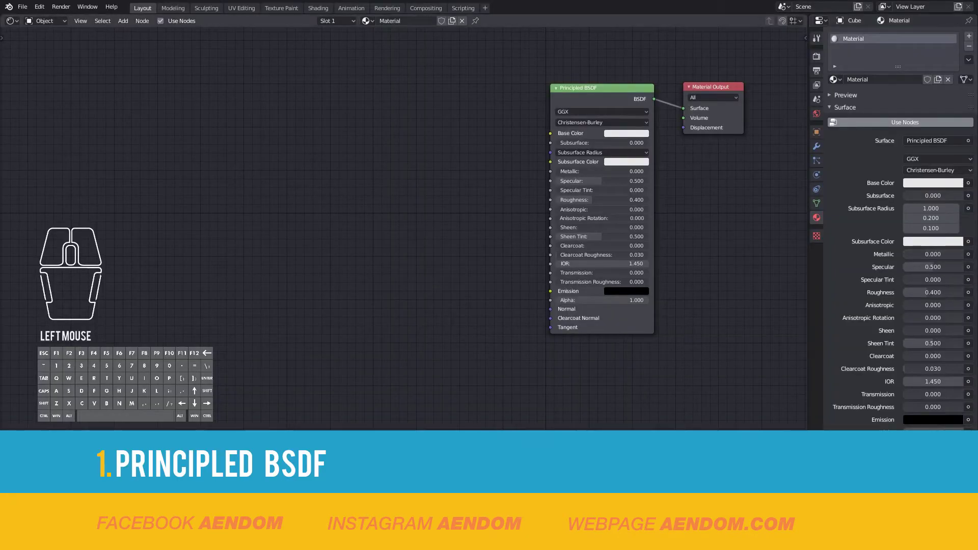
Step: Run Principled Texture Setup on the Principled BSDF node using all six PNG textures in the FinalGunTwo 4K folder
click(603, 90)
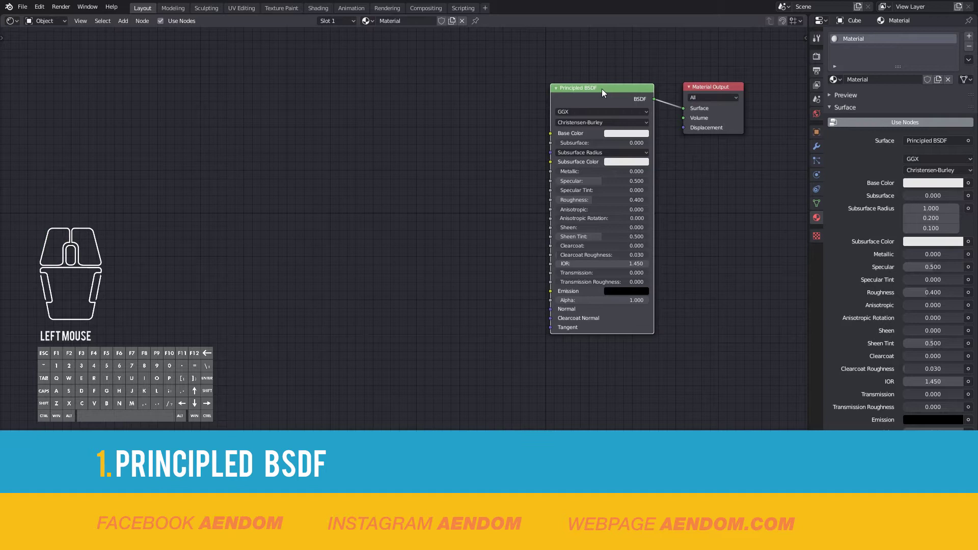
key(ctrl+shift+t)
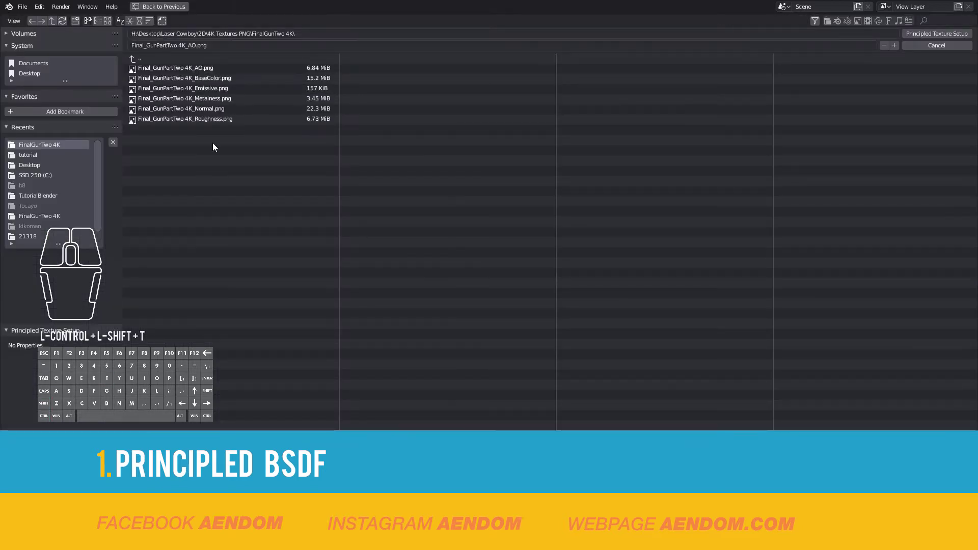
drag(213, 147, 178, 65)
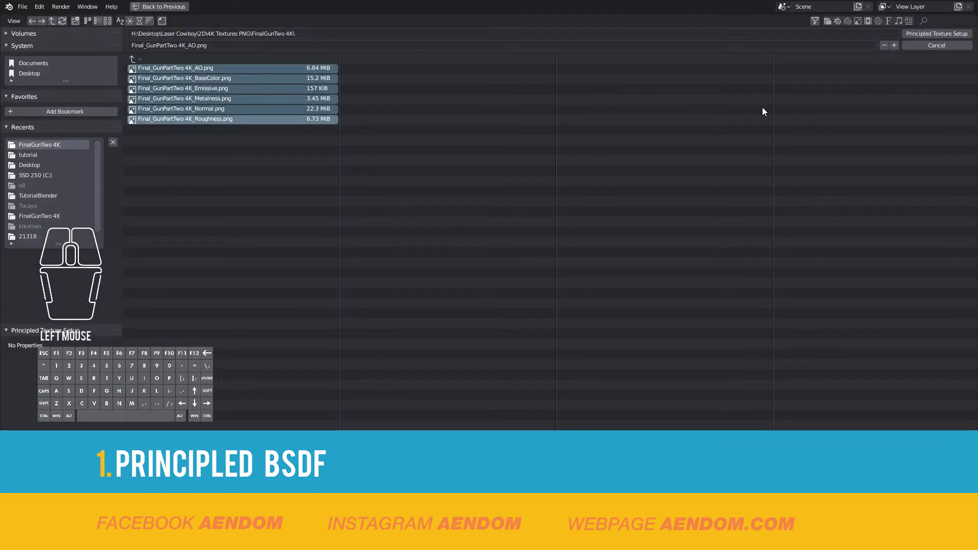
click(939, 34)
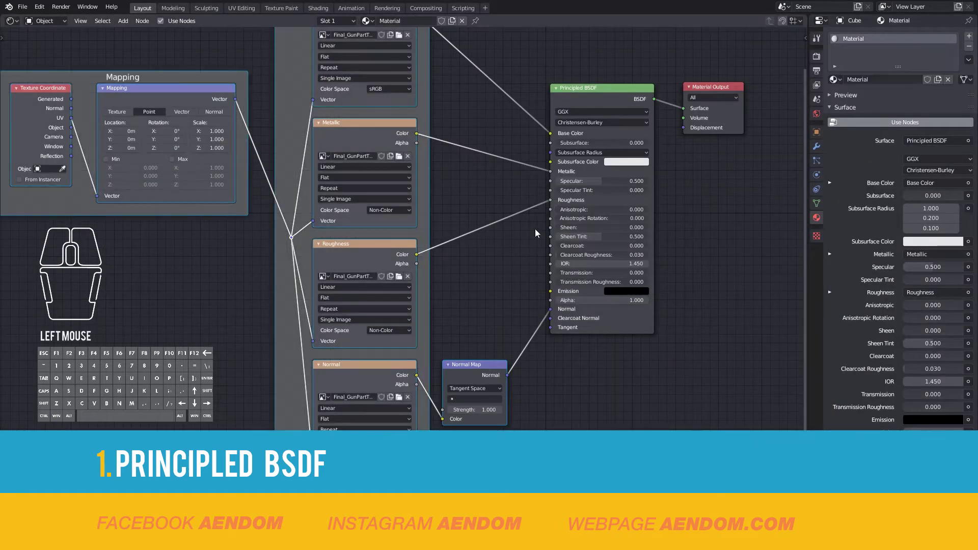
Step: Examine the generated texture, mapping and Normal Map nodes and their connections to the Principled BSDF
shift+middle_drag(530, 222, 532, 278)
scroll(460, 193, up, 3)
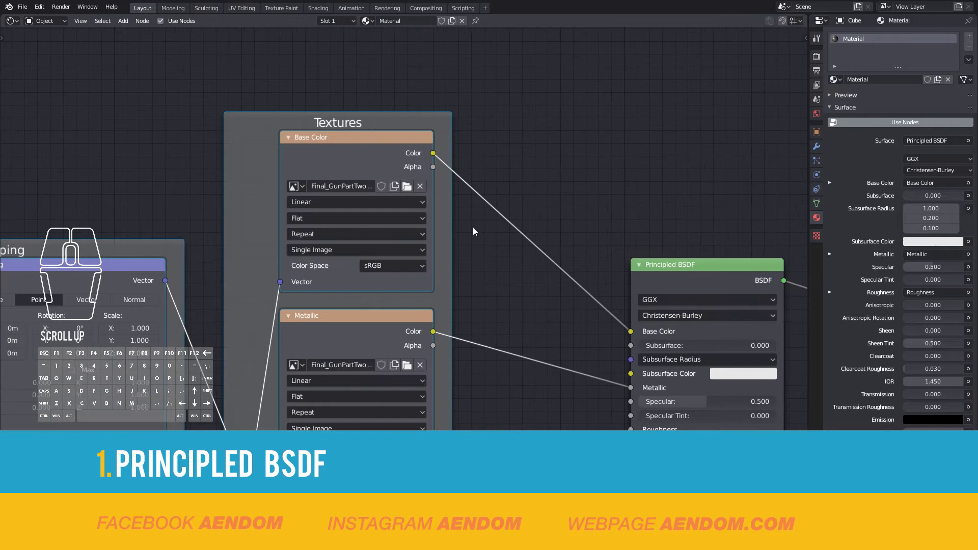
shift+middle_drag(482, 303, 498, 247)
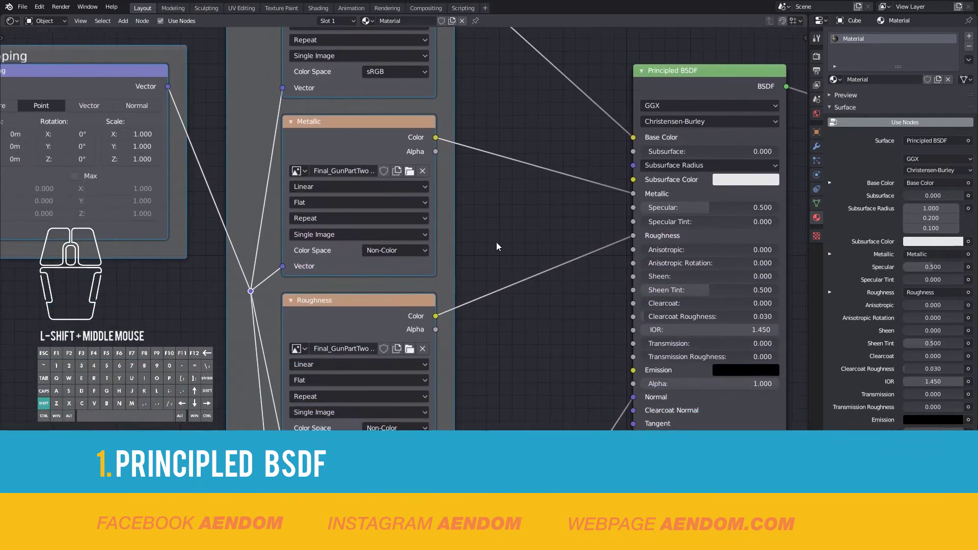
shift+middle_drag(513, 395, 537, 210)
scroll(539, 112, down, 3)
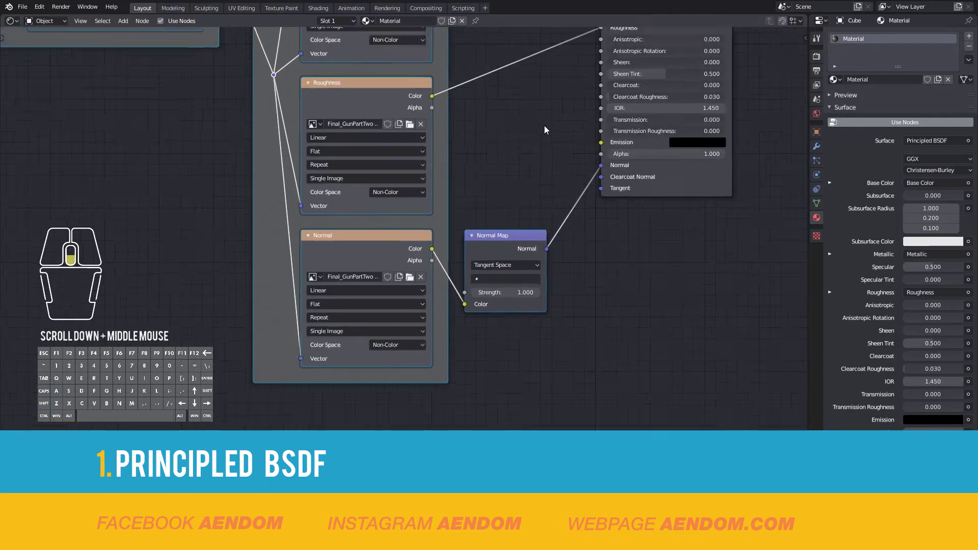
scroll(537, 144, down, 2)
shift+middle_drag(461, 146, 529, 203)
scroll(511, 214, up, 1)
click(536, 210)
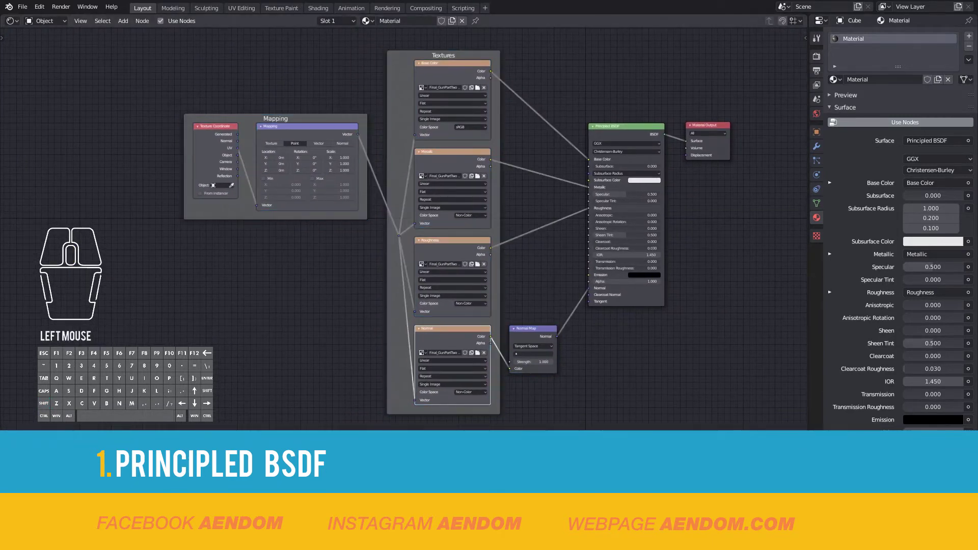
Step: Move the Base Color texture node up and add an Image Texture node in the space below it
middle_drag(458, 63, 456, 218)
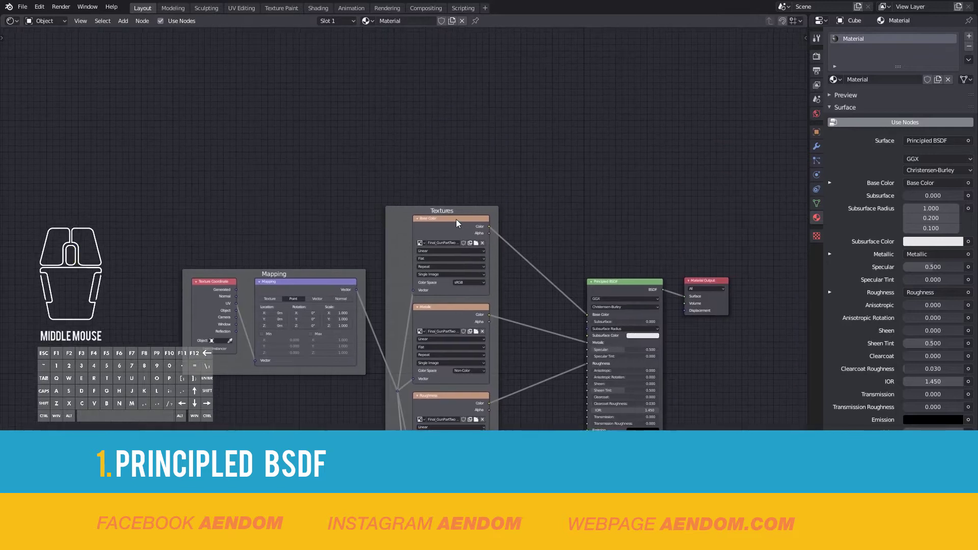
drag(457, 218, 447, 45)
key(shift+a)
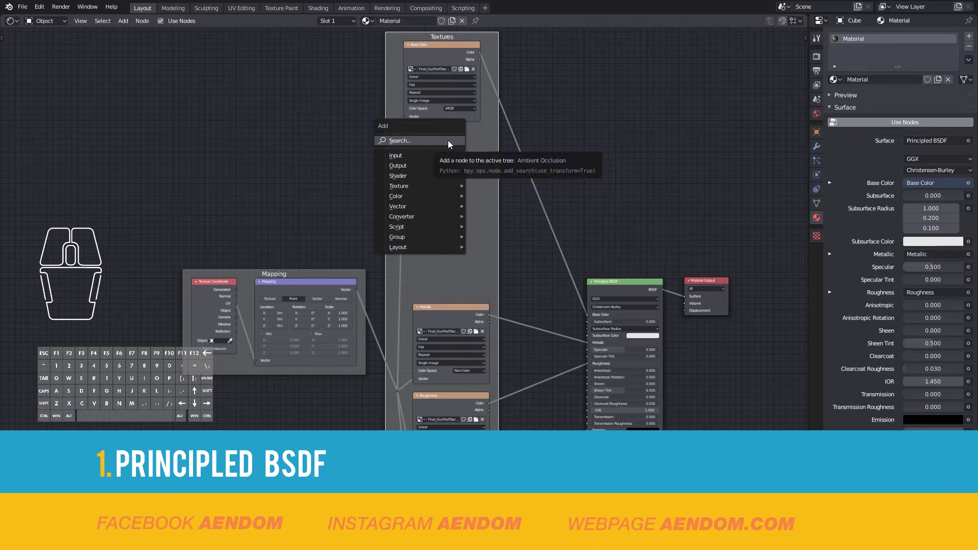
click(447, 140)
text(image)
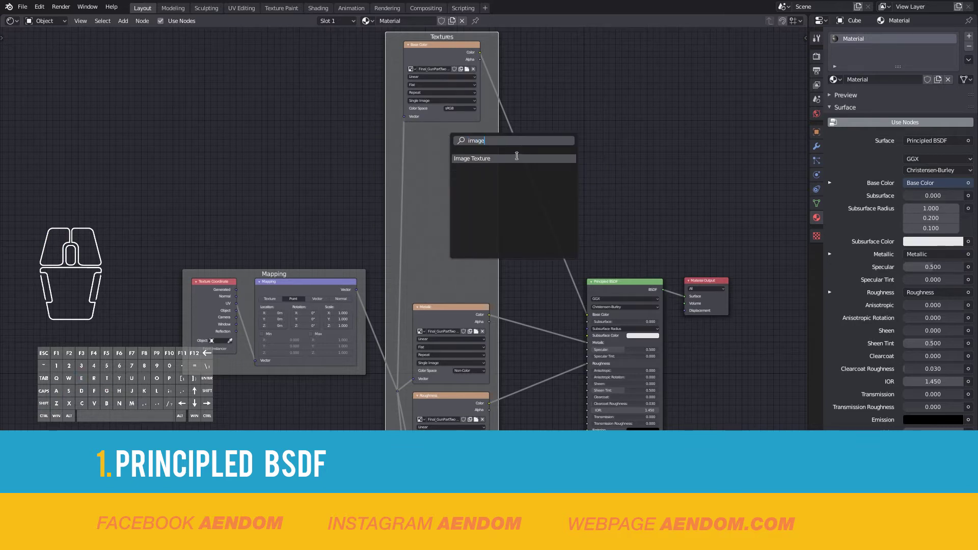
click(516, 159)
click(418, 210)
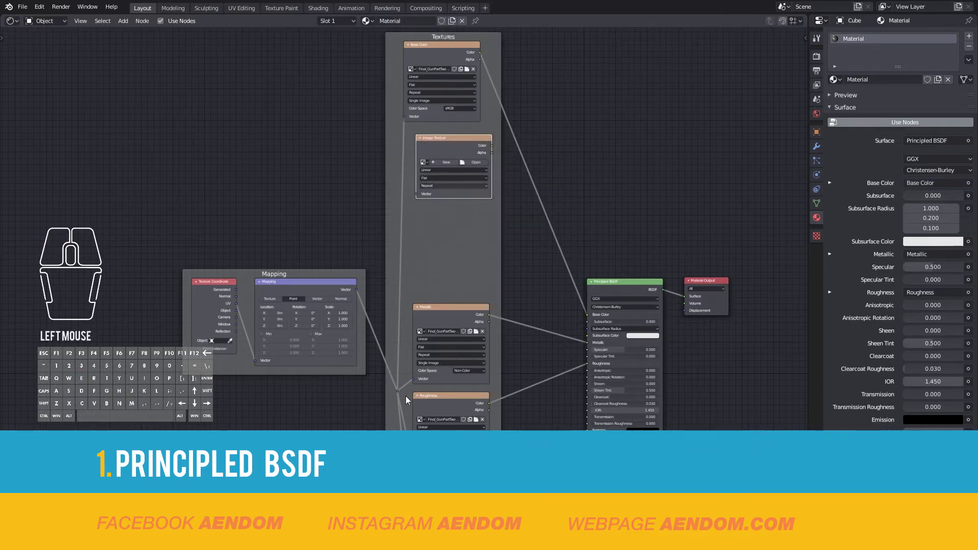
Step: Connect the mapping reroute to the new texture's Vector input and load Final_GunPartTwo 4K_AO.png from the FinalGunTwo 4K folder
drag(399, 390, 415, 194)
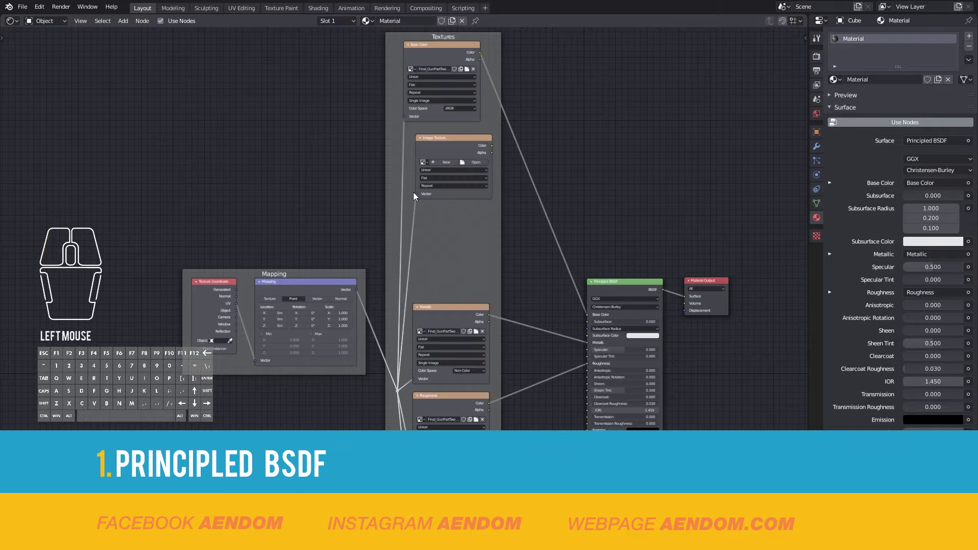
click(476, 162)
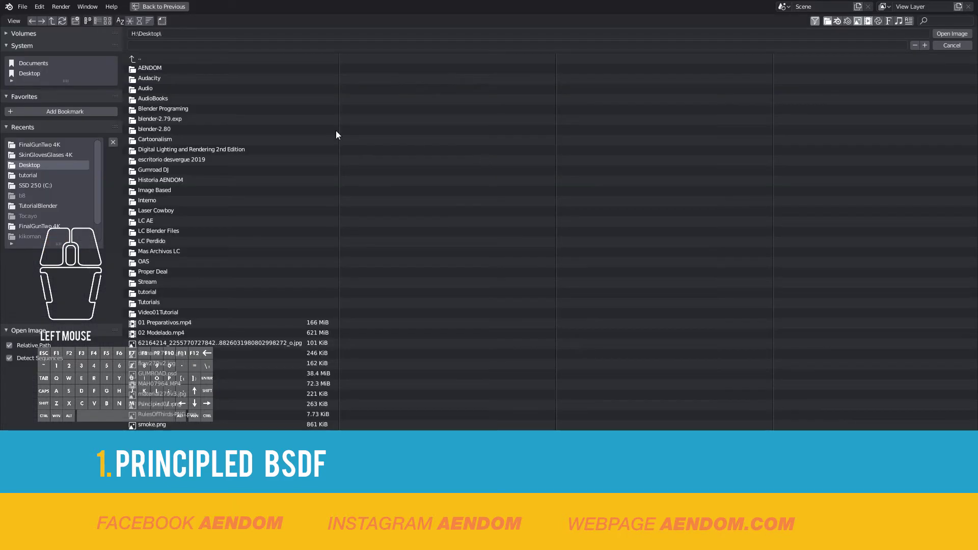
click(35, 145)
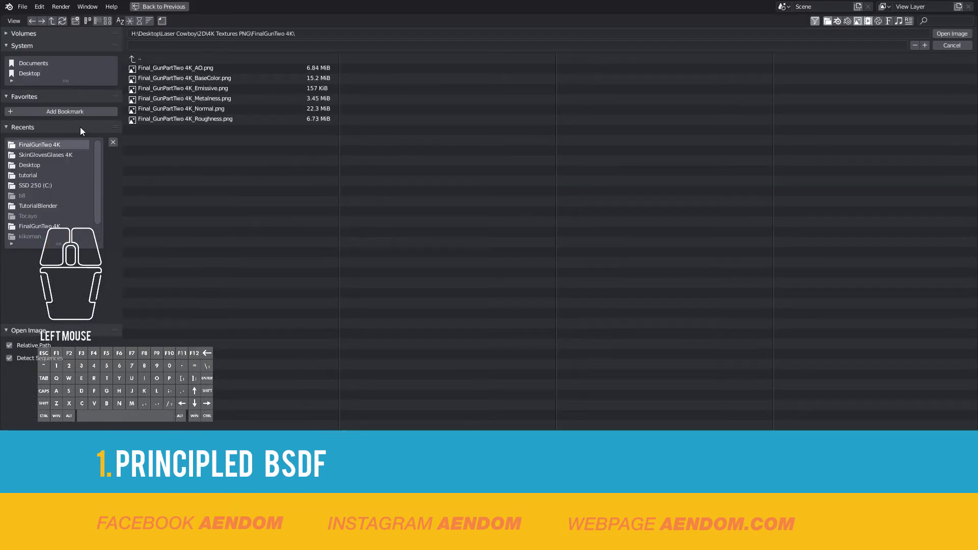
click(211, 70)
click(938, 33)
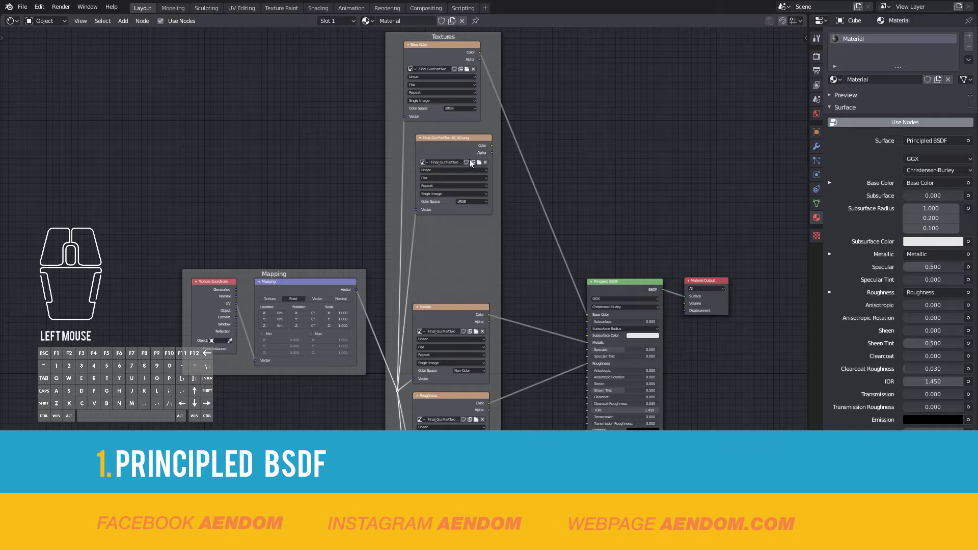
Step: Label the new ambient occlusion texture node AO
click(454, 138)
key(n)
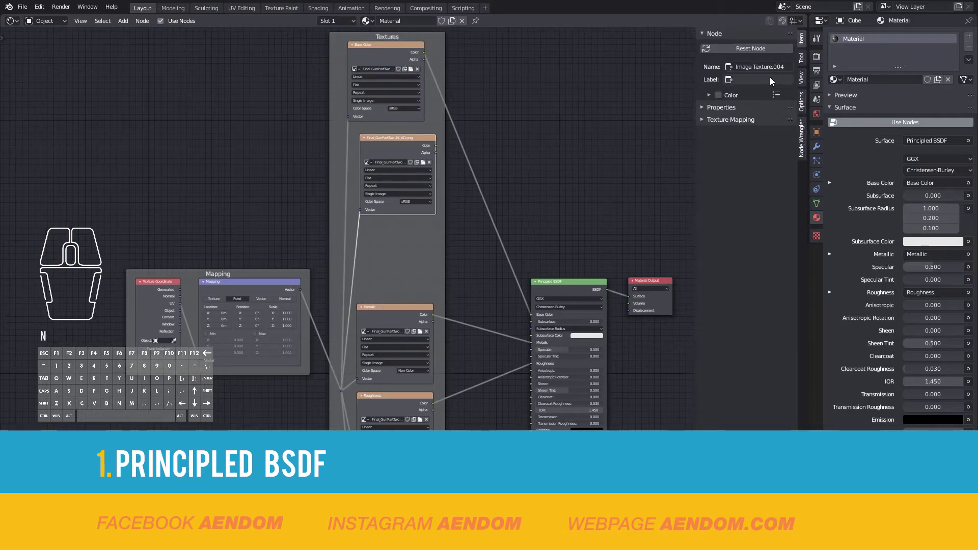
click(767, 80)
text(AO)
key(Return)
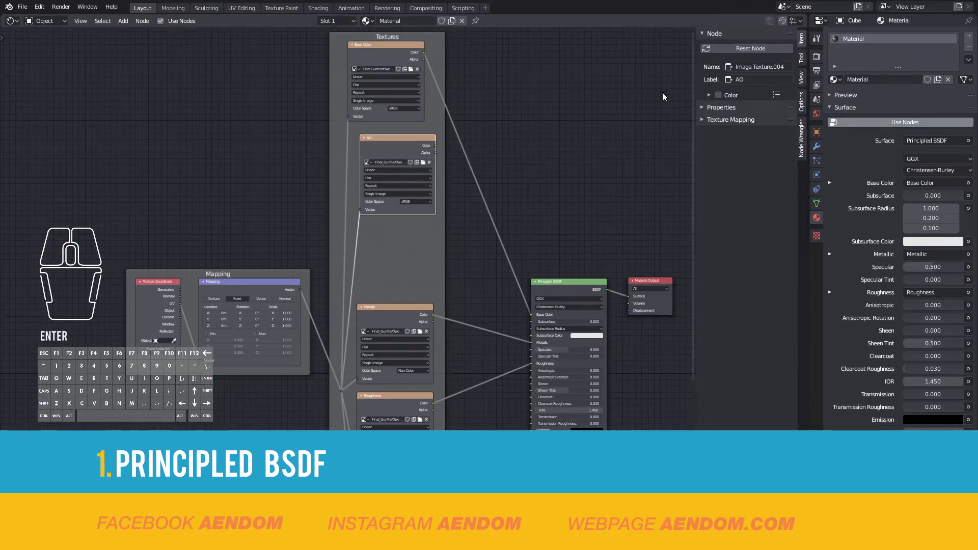
Step: Insert a Math node set to Multiply into the Base Color link and connect the AO color to its second value
key(shift+a)
click(525, 129)
key(shift+a)
click(543, 137)
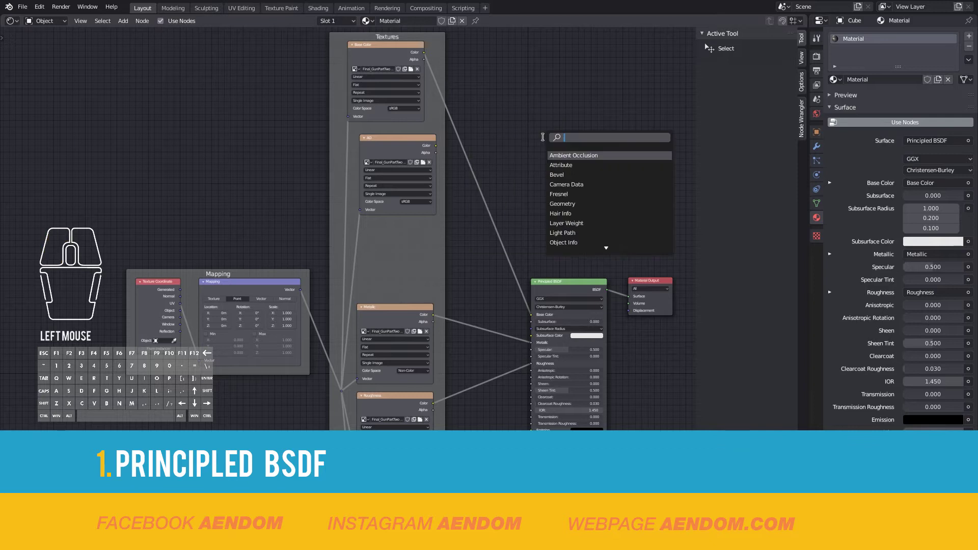
text(amath)
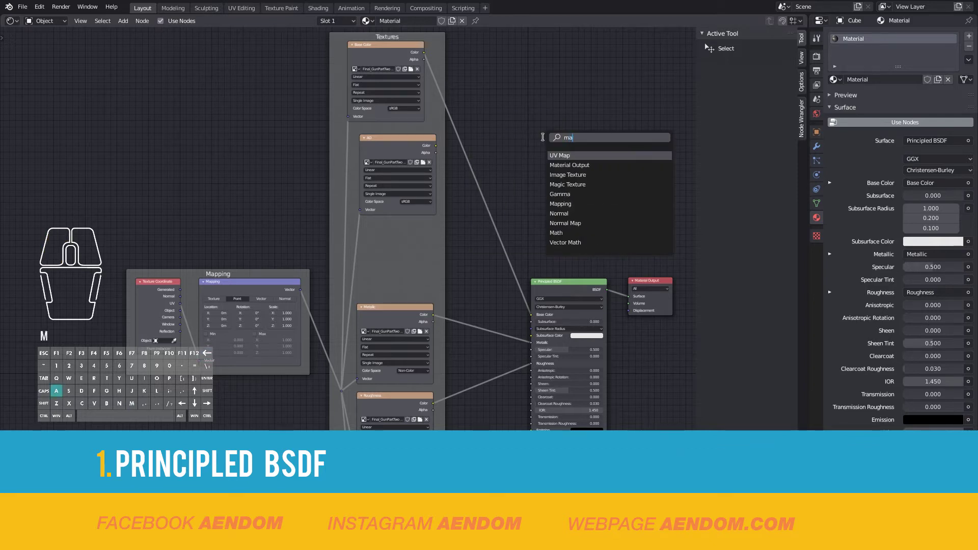
click(556, 155)
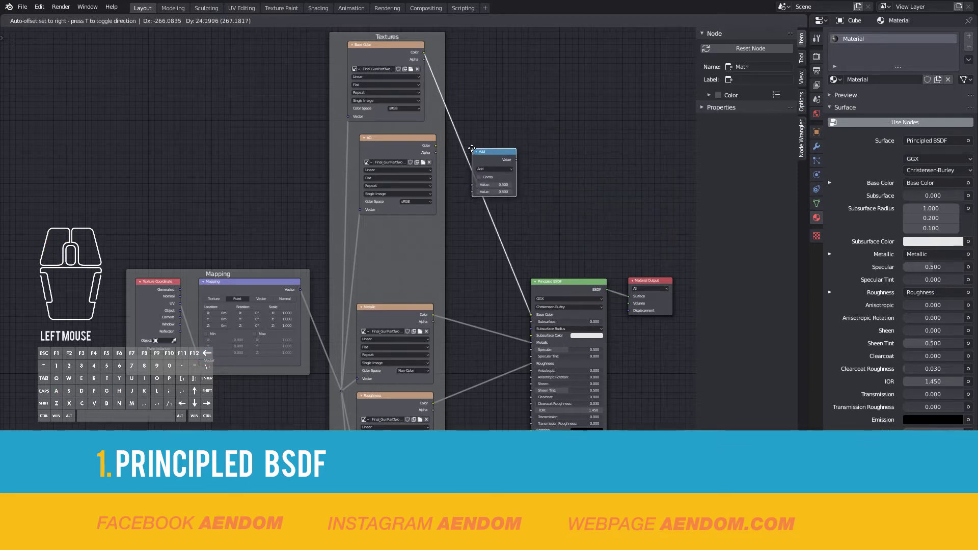
click(471, 155)
click(471, 169)
click(472, 189)
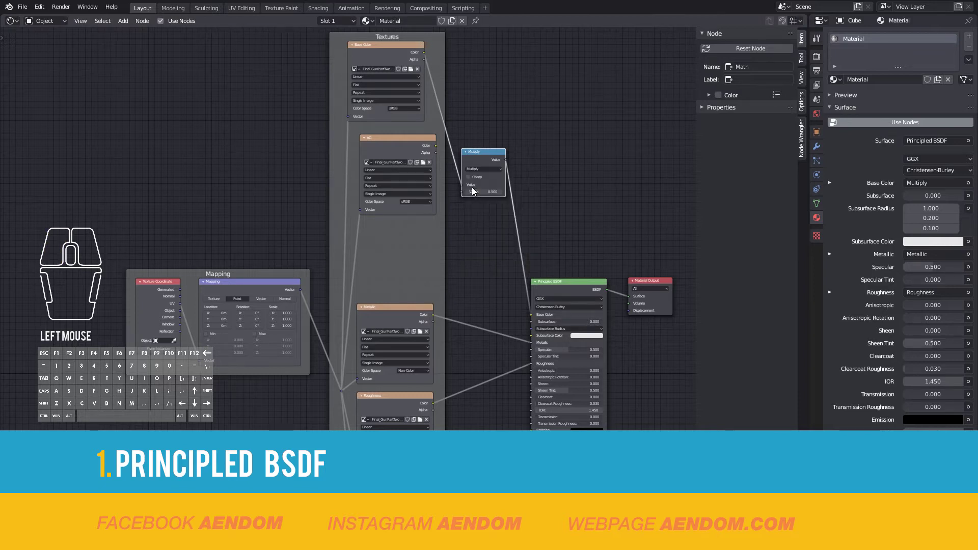
drag(436, 146, 462, 191)
Step: Spread out the node layout by moving the Material Output, Principled BSDF and Multiply nodes to the right
scroll(596, 266, down, 3)
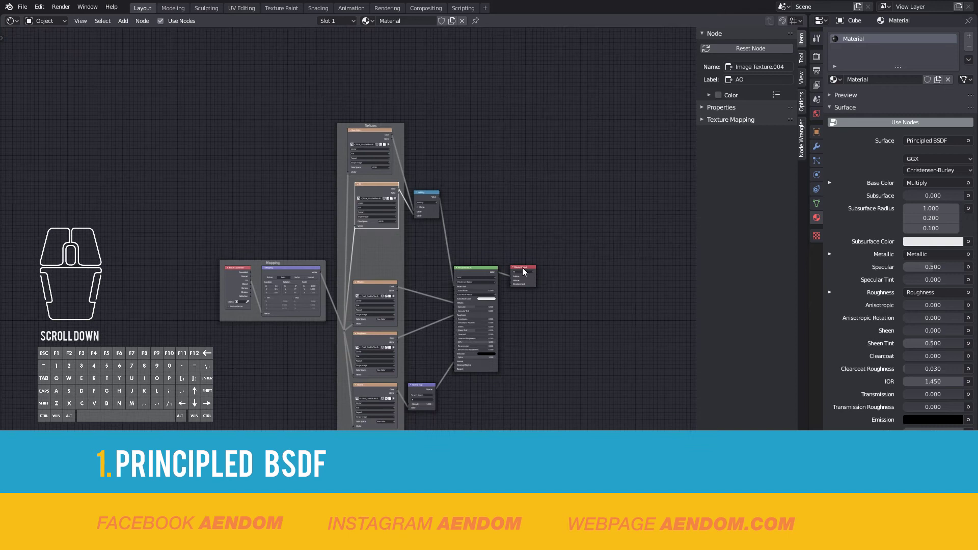
drag(522, 268, 570, 255)
drag(476, 285, 522, 275)
middle_drag(485, 231, 504, 224)
scroll(584, 207, up, 2)
scroll(486, 148, up, 3)
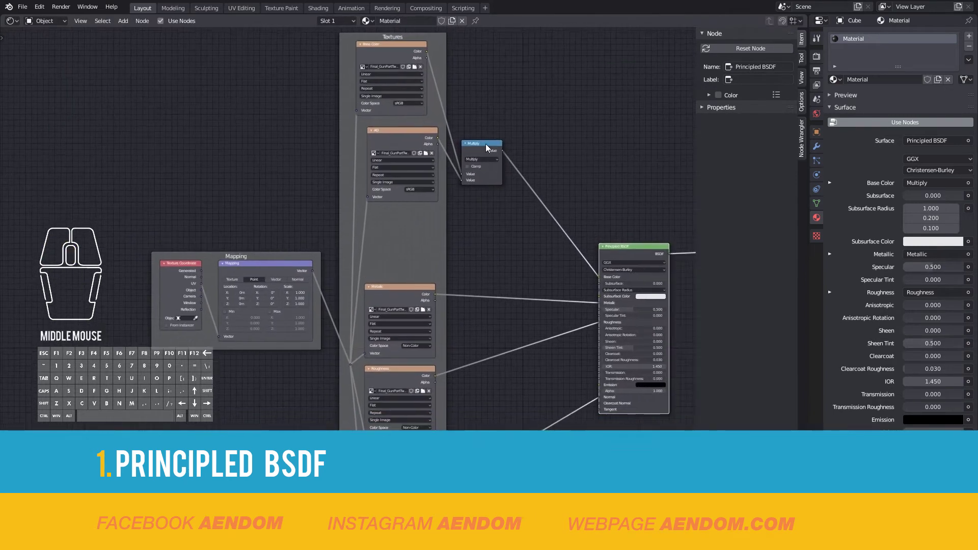
drag(486, 148, 528, 135)
Step: Move the AO texture node slightly closer under Base Color and set its color space to Non-Color
drag(403, 133, 395, 128)
click(411, 185)
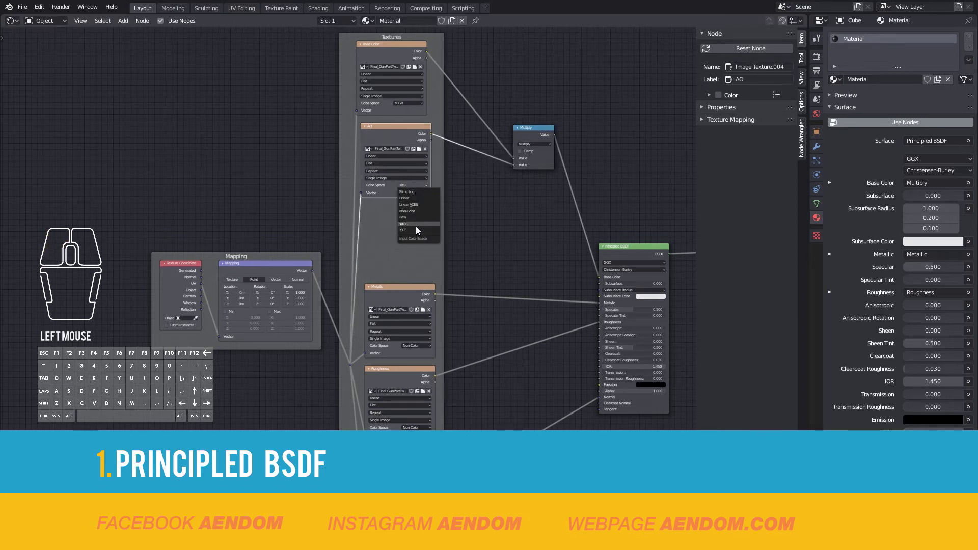
click(418, 211)
Step: Add an Image Texture node between the AO and Metallic nodes and connect its Vector input to the mapping reroute
click(385, 206)
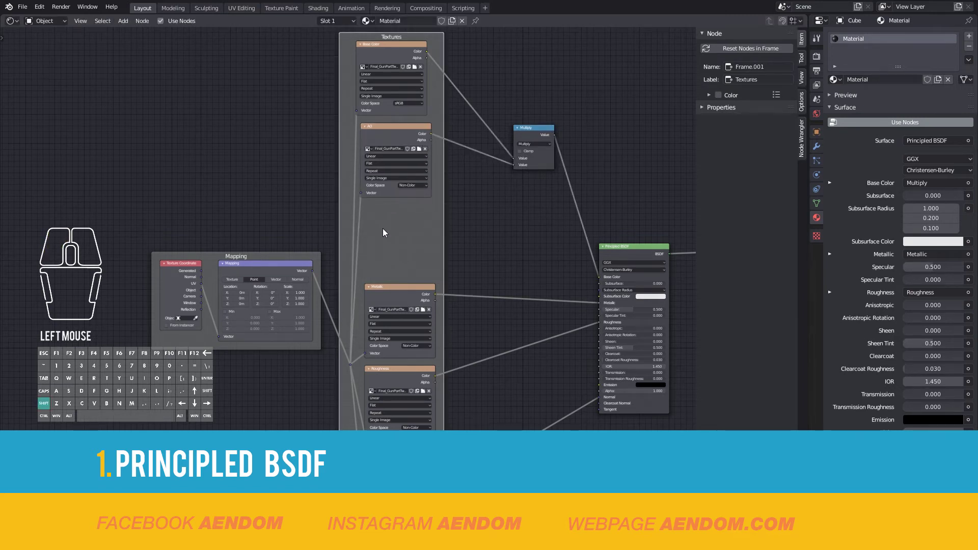
key(shift+a)
click(383, 228)
text(image)
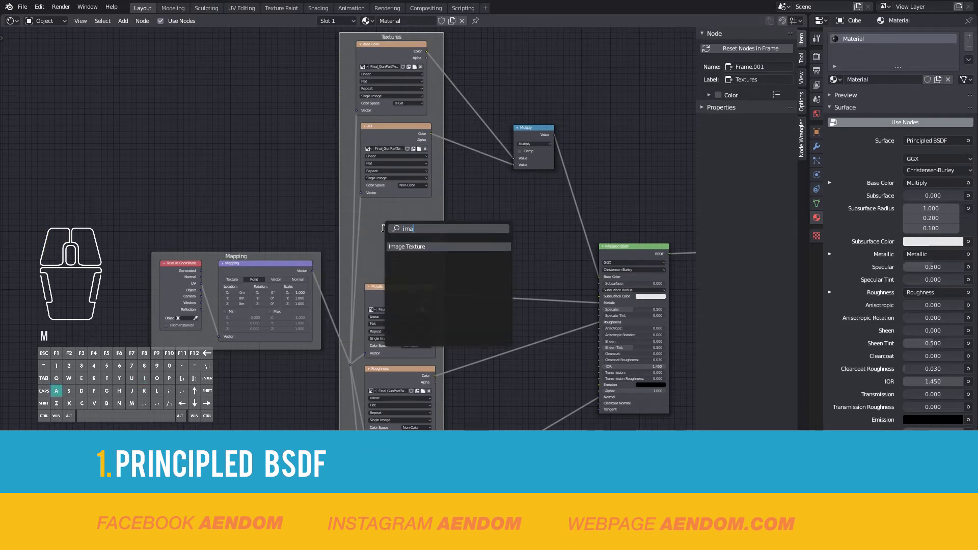
click(391, 247)
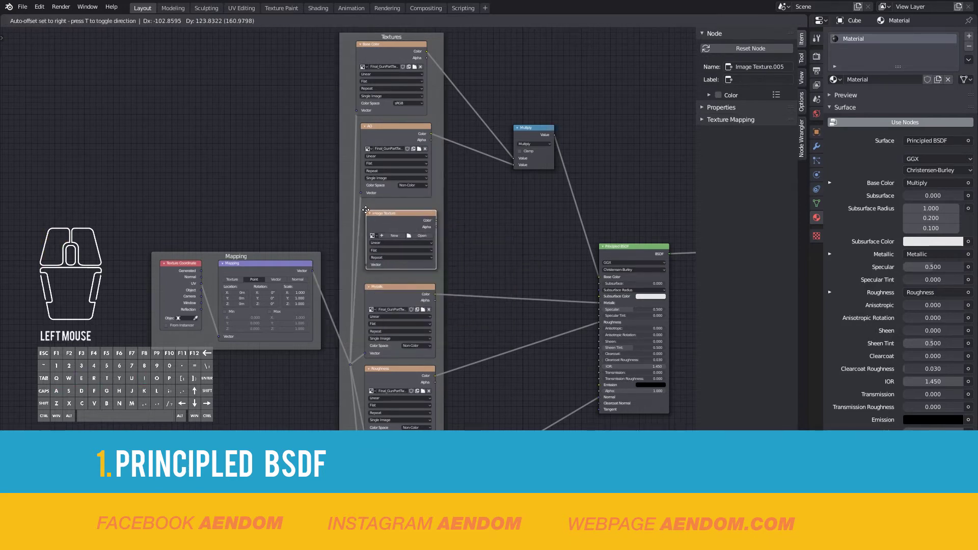
click(369, 246)
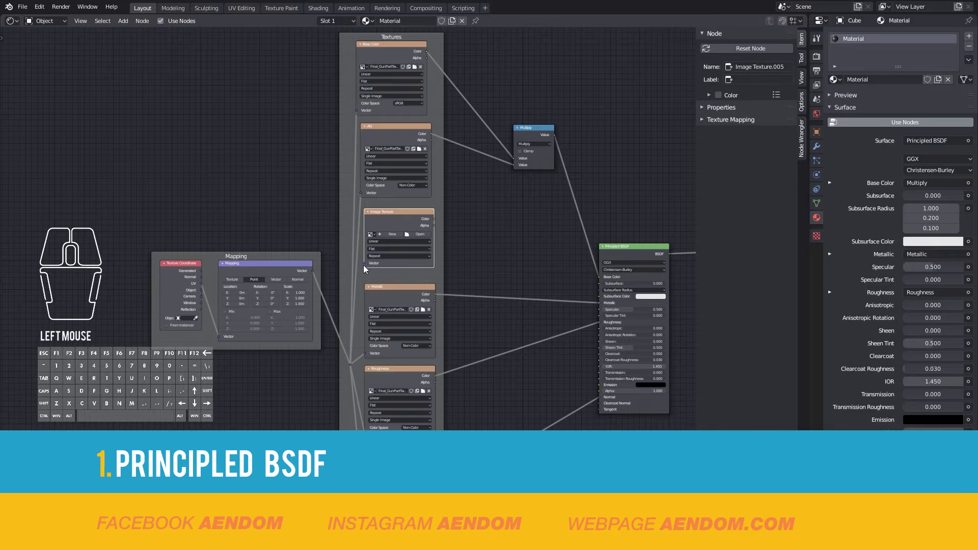
drag(363, 264, 351, 365)
Step: Load SkinGlovesGlases 4K_Scattering.png from the SkinGlovesGlases 4K folder into the empty texture node and nudge the node up
scroll(404, 260, up, 2)
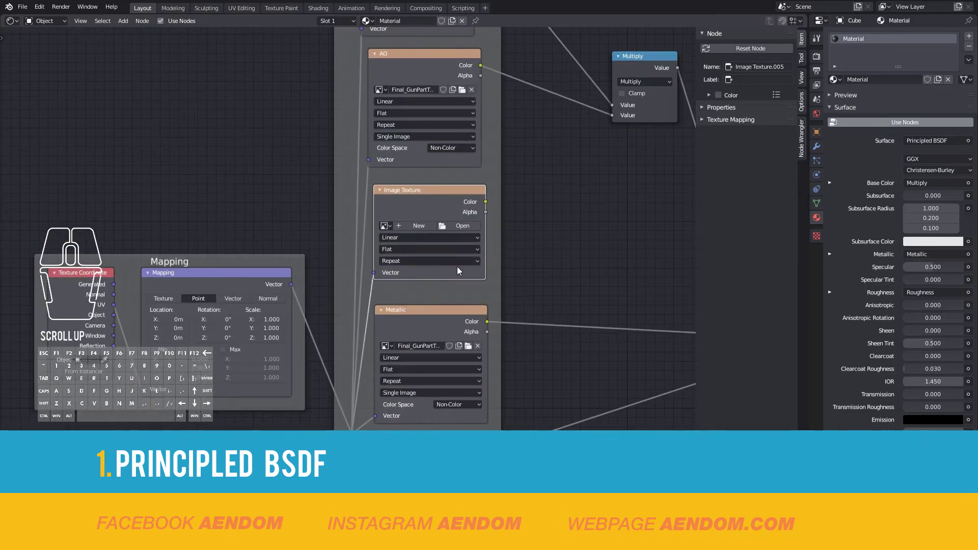
click(472, 226)
click(55, 152)
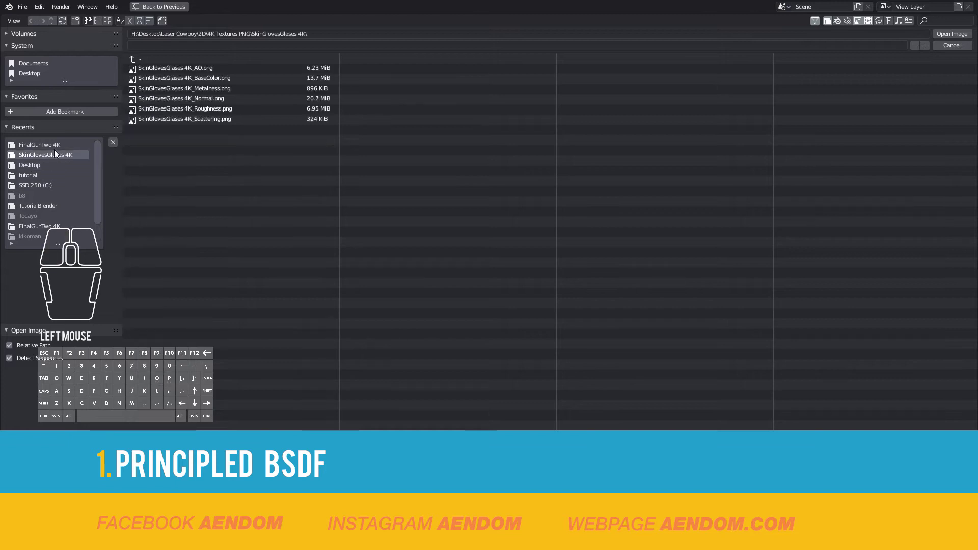
click(207, 117)
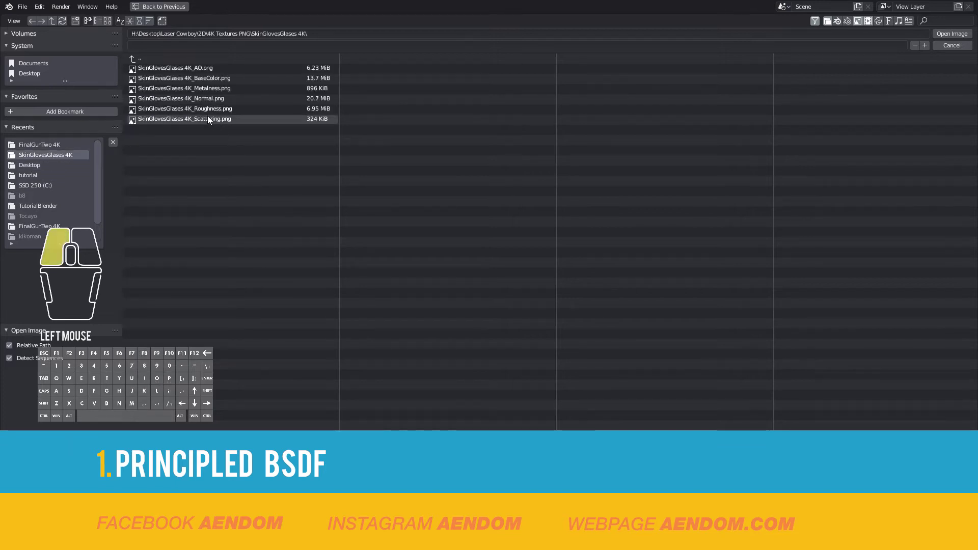
click(942, 33)
drag(427, 189, 426, 183)
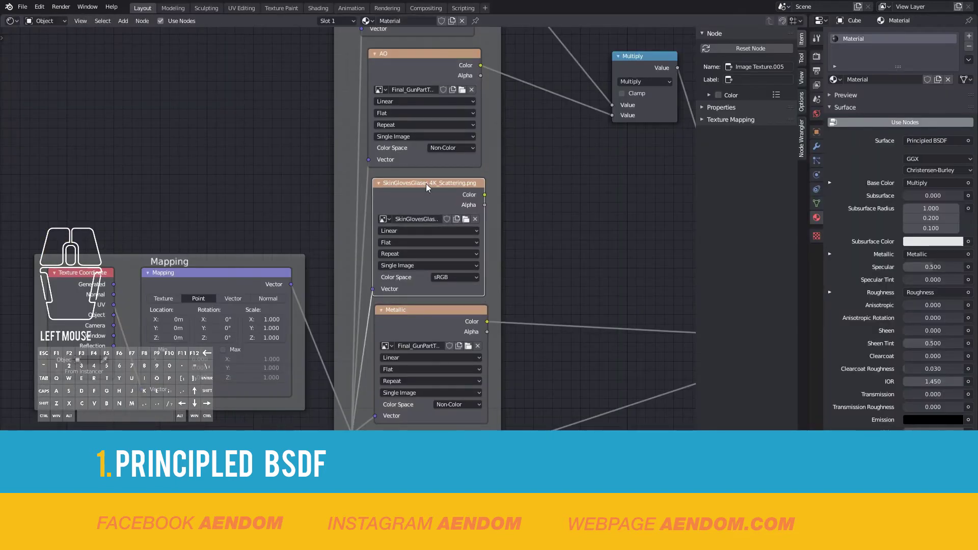
Step: Set the scattering texture's color space to Non-Color and label its node SSS
click(460, 277)
click(455, 319)
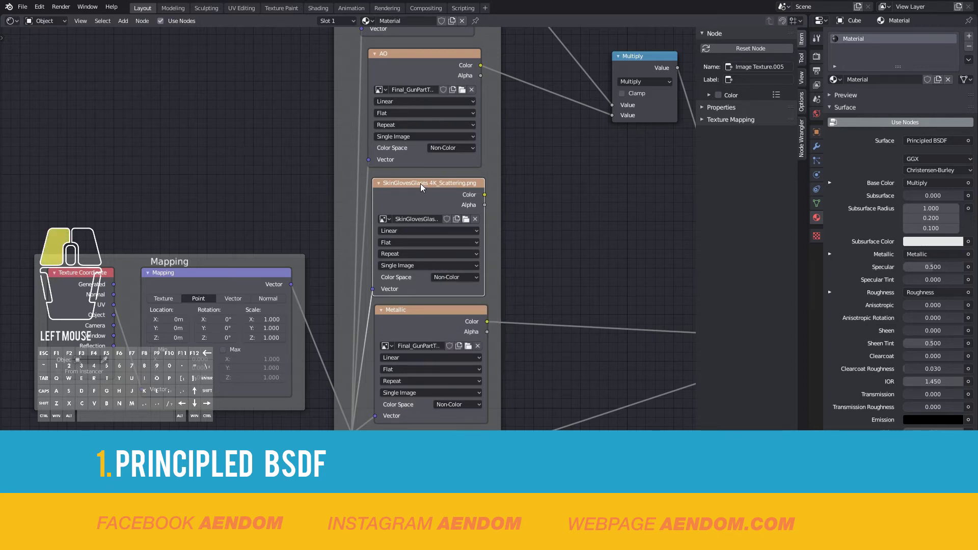
click(759, 79)
text(SSS)
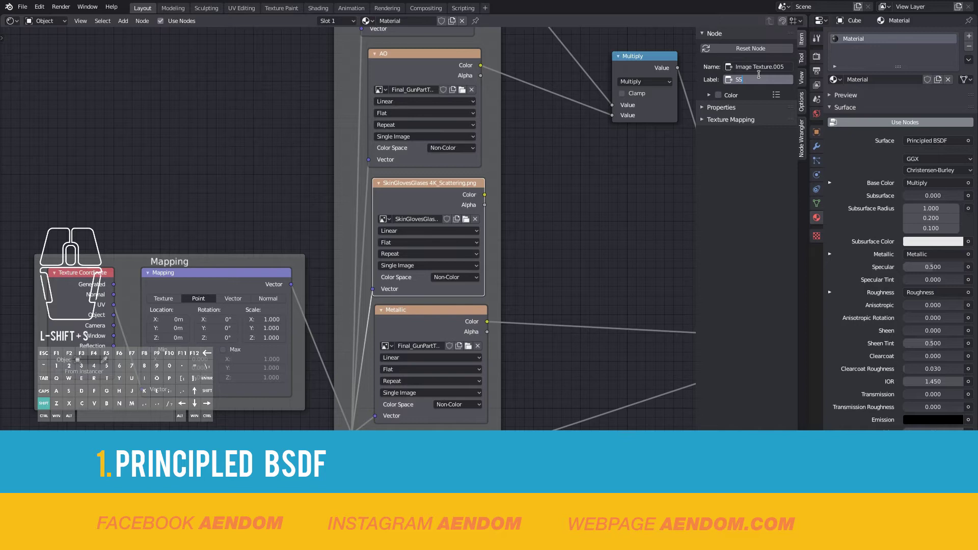
key(Return)
Step: Add a ColorRamp node fed by the SSS texture's Color and connect its Color output to the Principled BSDF's Subsurface input
middle_drag(599, 205, 437, 178)
key(shift+a)
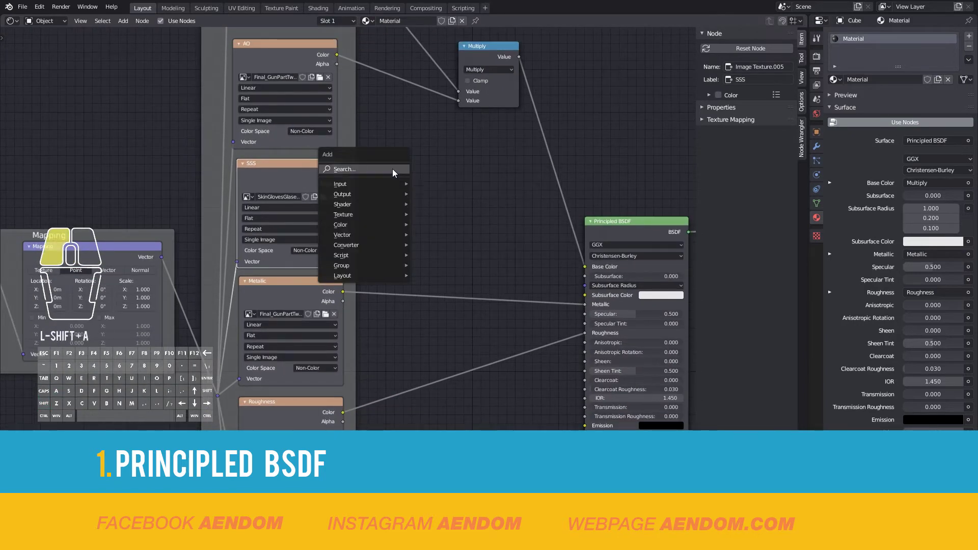
click(393, 169)
text(color)
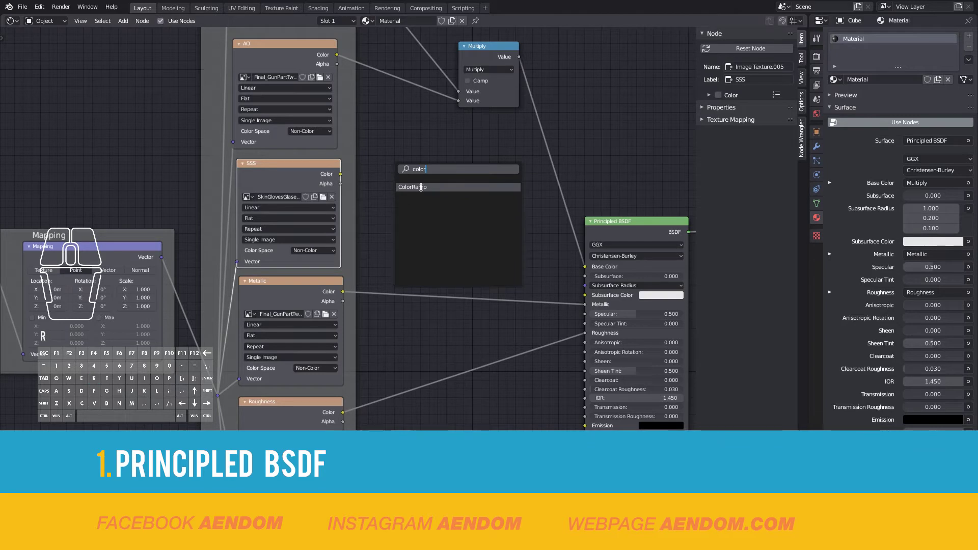
click(420, 187)
click(418, 184)
drag(340, 174, 406, 244)
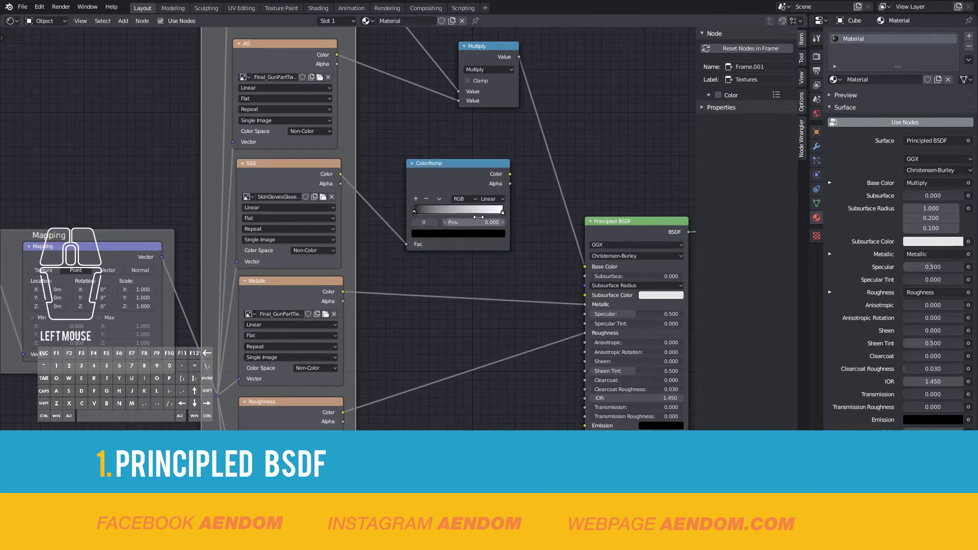
drag(509, 173, 584, 276)
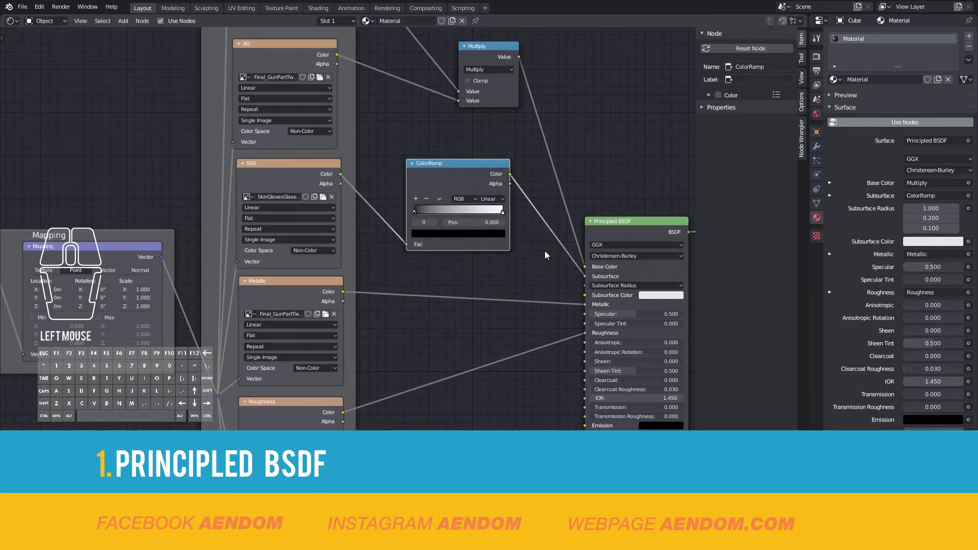
Step: Move the Normal texture node down and add an Image Texture node in the gap below the Roughness node
mouse_move(419, 214)
mouse_down()
mouse_move(441, 218)
mouse_move(405, 217)
mouse_up()
scroll(452, 225, down, 1)
middle_drag(453, 225, 447, 188)
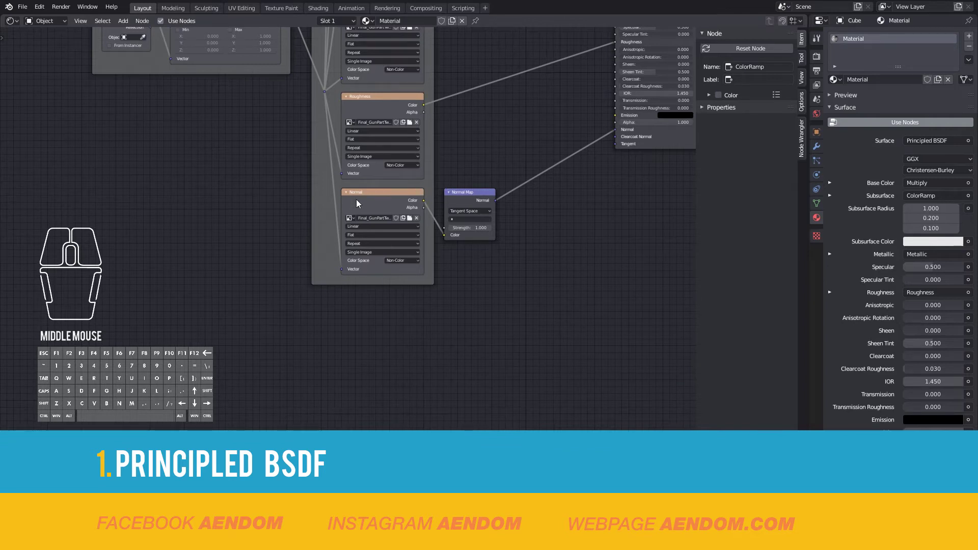
drag(368, 195, 368, 292)
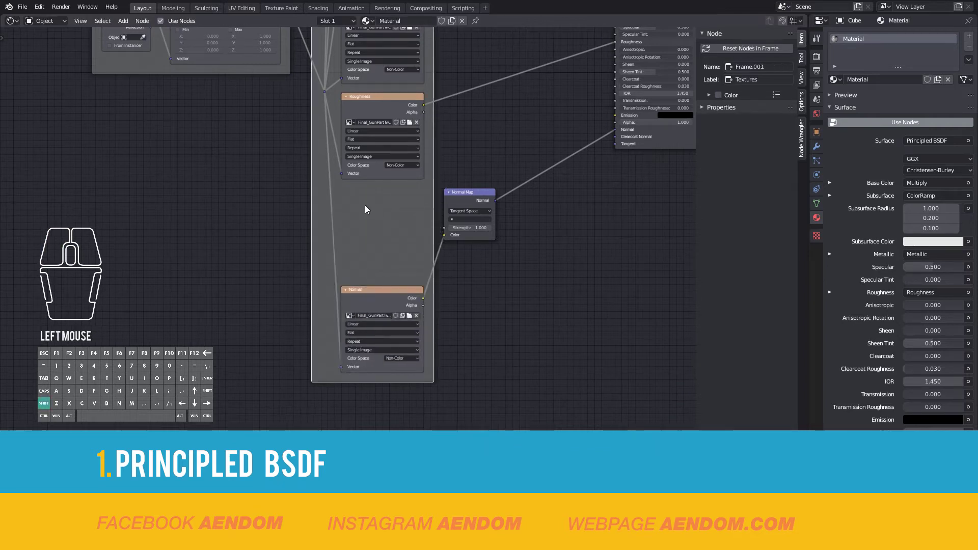
key(shift+a)
text(image)
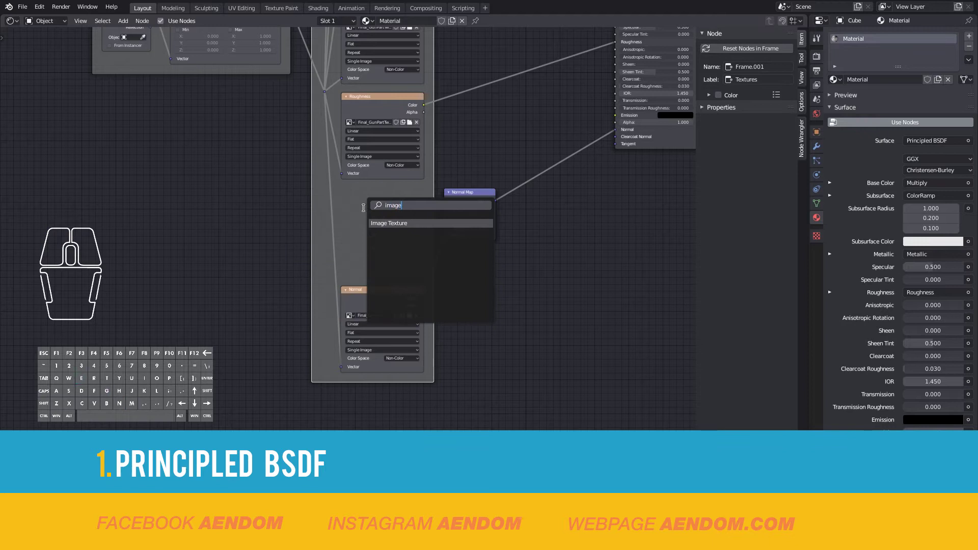
click(375, 222)
click(341, 199)
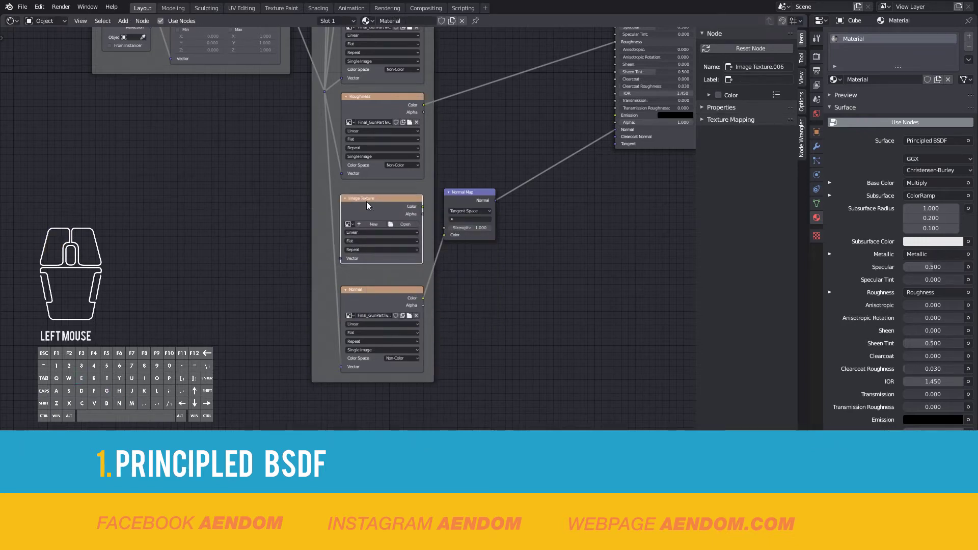
Step: Arrange the new texture node below Normal, shift the Normal Map node aside, and connect the mapping reroute to the new node's Vector input
mouse_move(371, 214)
mouse_down()
mouse_move(385, 301)
mouse_move(385, 212)
mouse_up()
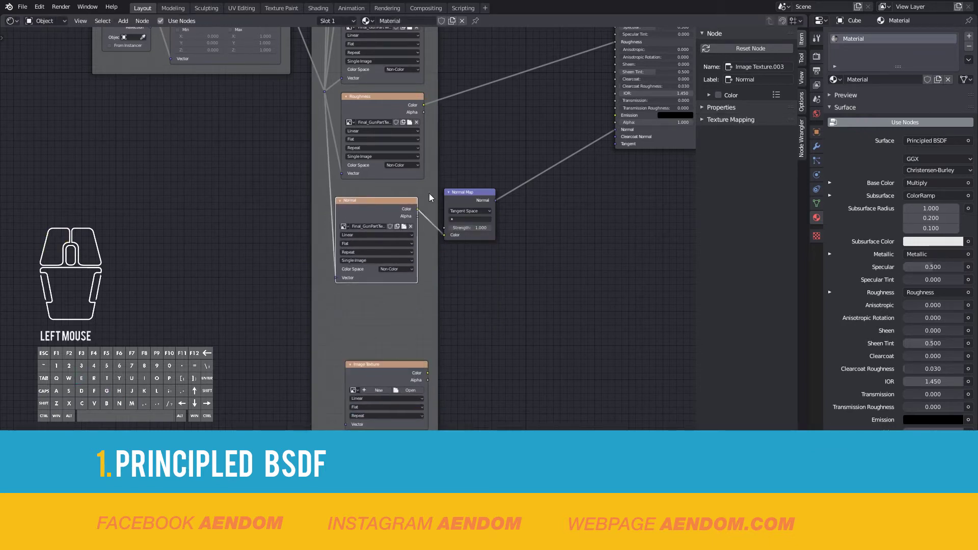
drag(471, 192, 498, 180)
drag(324, 92, 346, 424)
drag(373, 367, 362, 304)
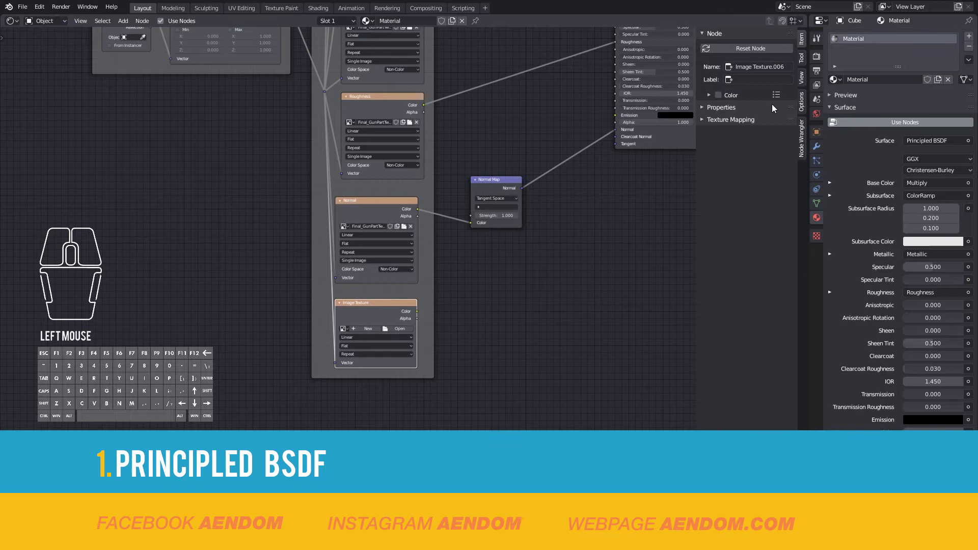
Step: Label the new texture node Emissive and load Final_GunPartTwo 4K_Emissive.png from the FinalGunTwo 4K folder into it
click(745, 79)
text(Emissive)
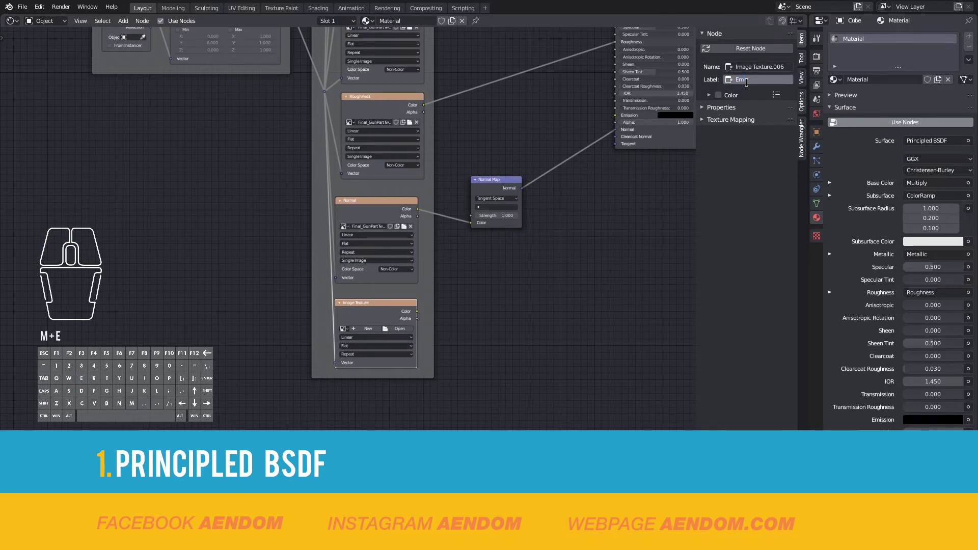
key(Return)
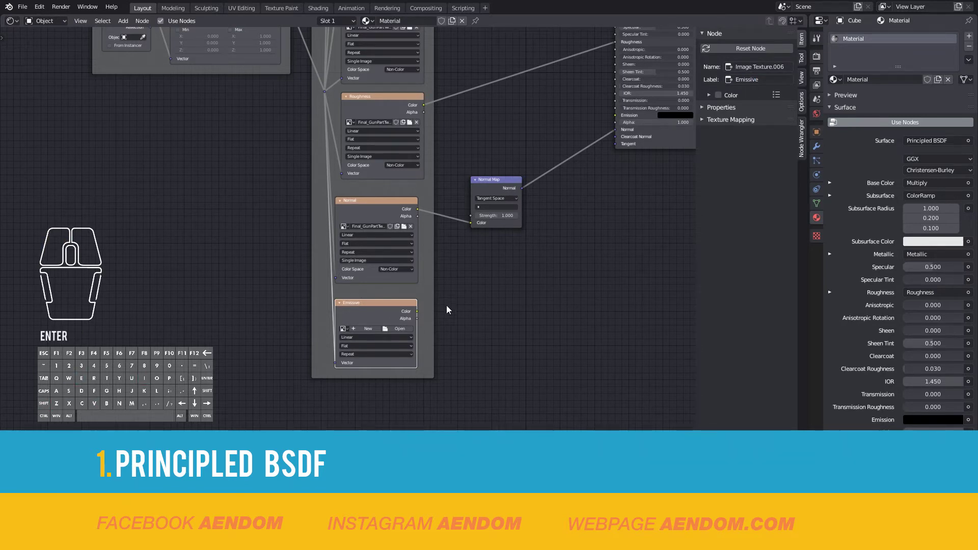
click(398, 328)
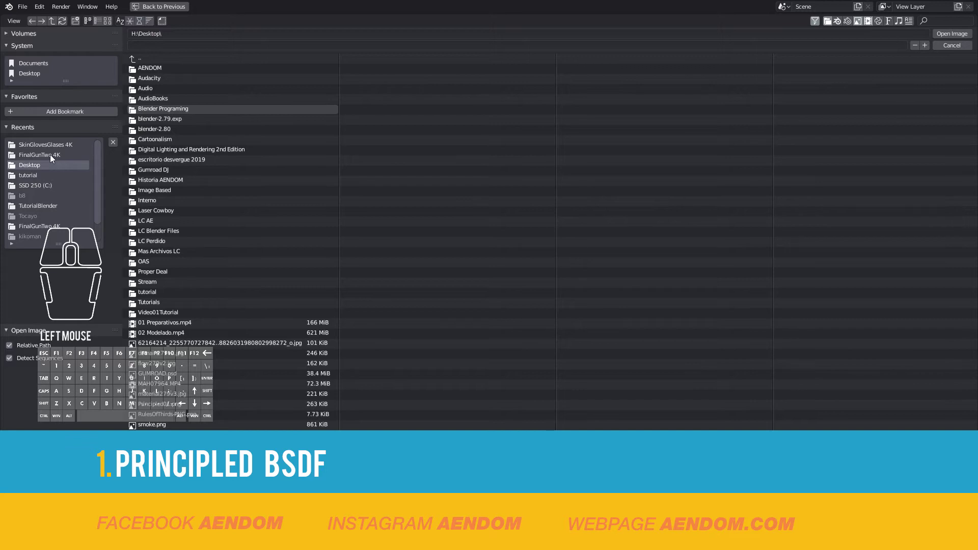
click(49, 152)
click(195, 90)
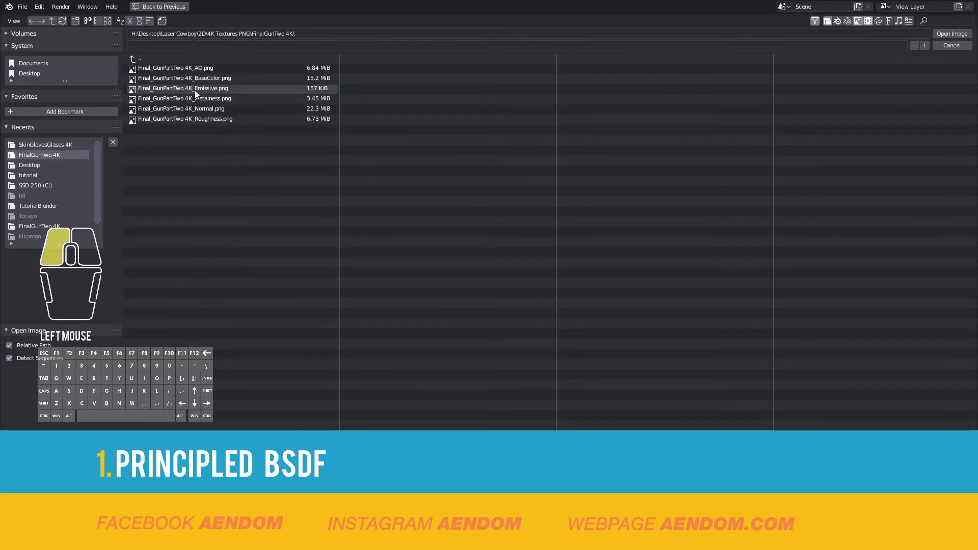
click(952, 35)
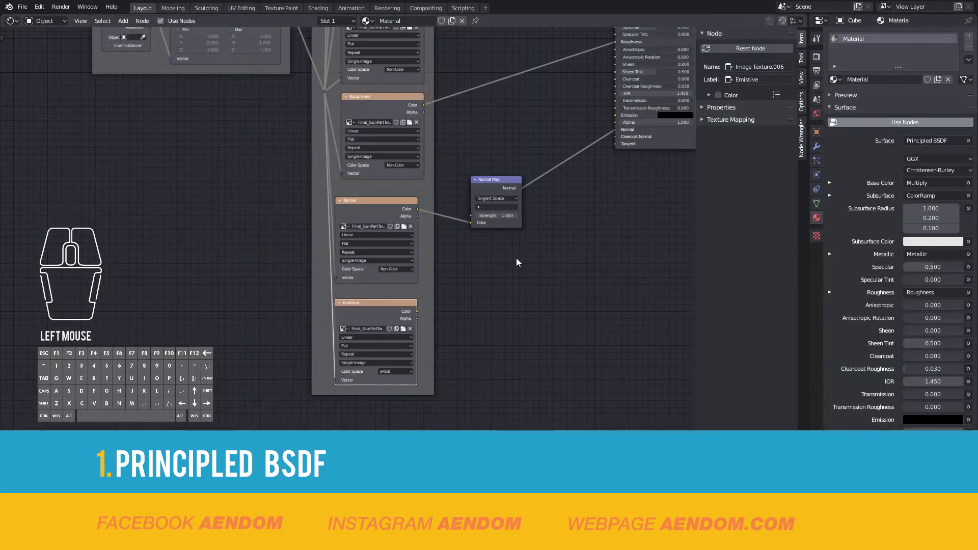
Step: Try connecting the Emissive texture's Color directly to the Principled BSDF's Emission input, and detach the link again
scroll(516, 258, up, 2)
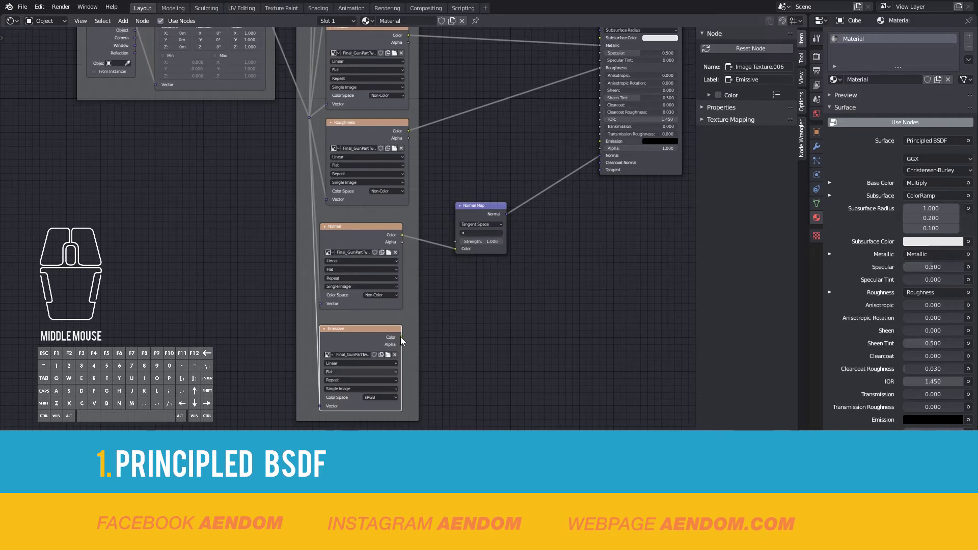
drag(402, 337, 603, 147)
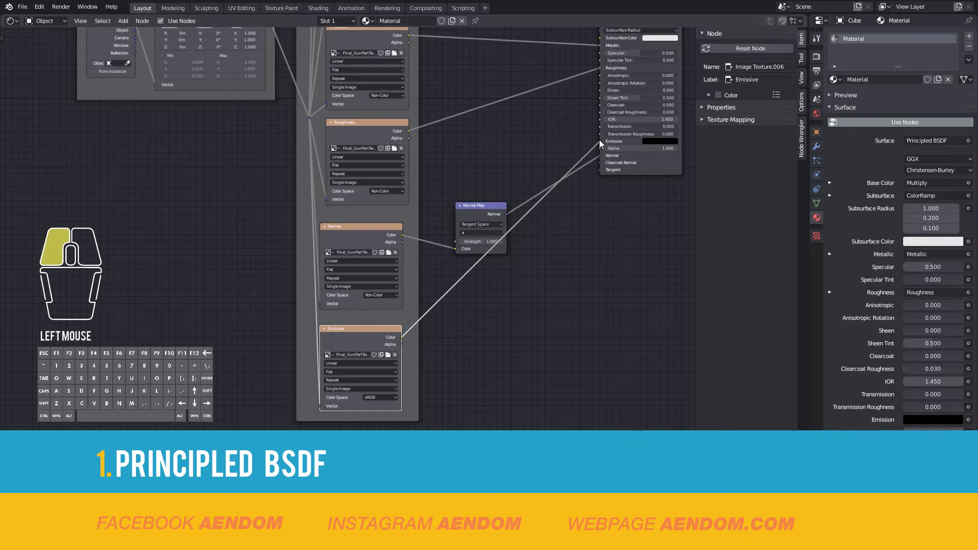
drag(599, 139, 528, 328)
Step: Add an Emission shader beside the Emissive texture, connect the texture's Color to it, and set its Strength to 5
key(shift+a)
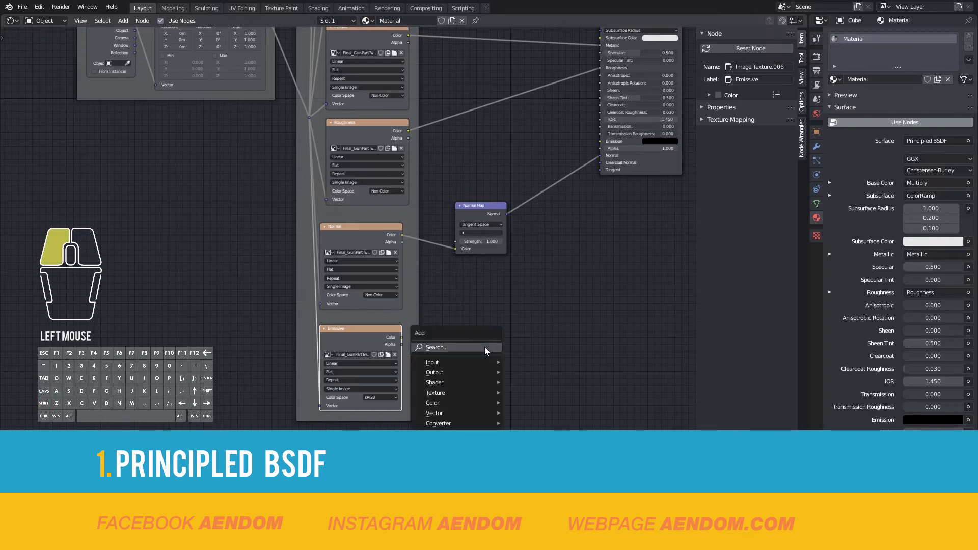
click(485, 347)
text(em)
click(504, 363)
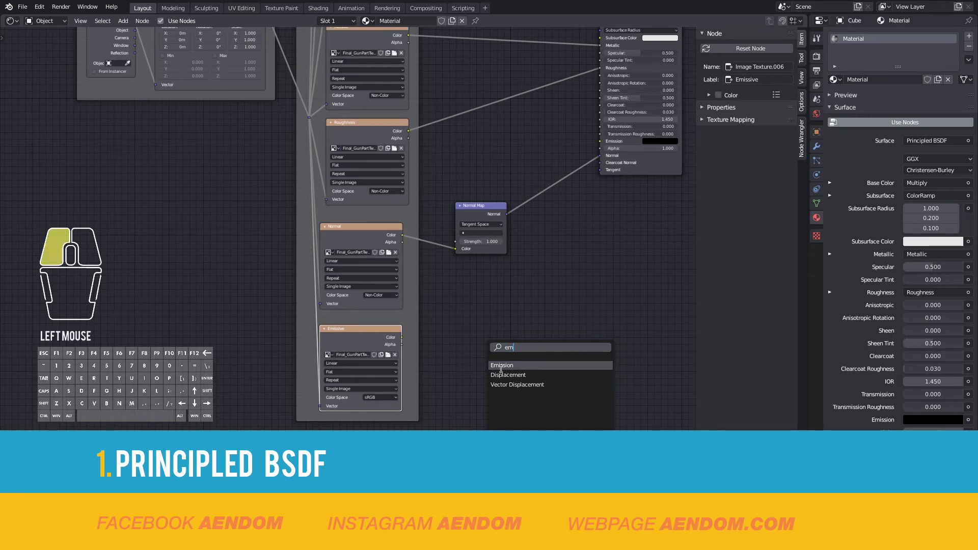
drag(402, 338, 474, 361)
drag(492, 369, 512, 368)
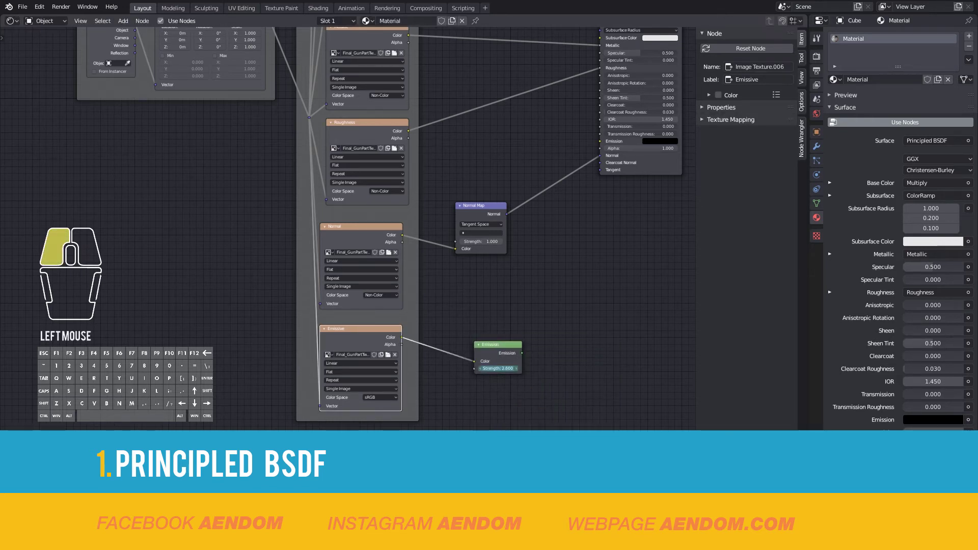
click(499, 367)
text(2.6)
key(Return)
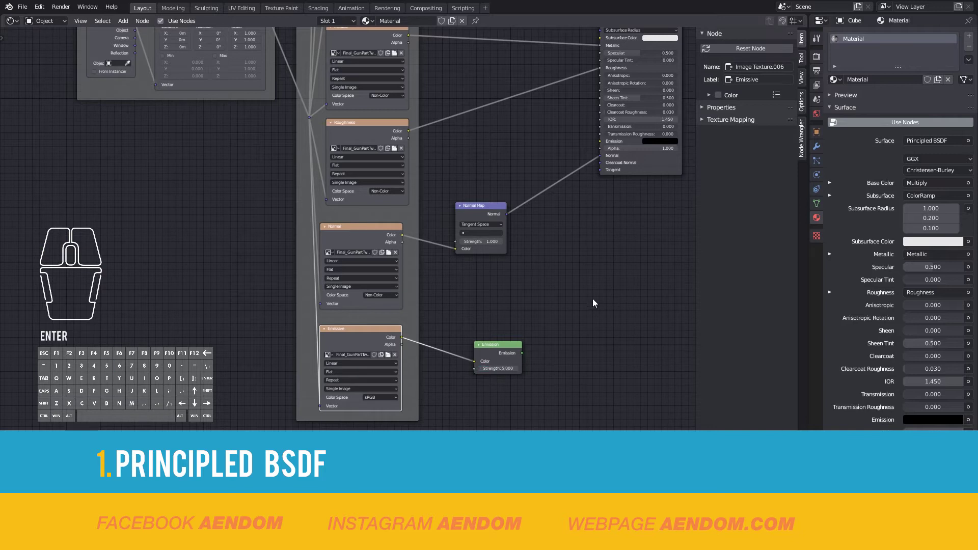
Step: Move the Material Output aside, insert a Mix Shader after the Principled BSDF, and connect the Emission shader to its second Shader input
scroll(593, 303, down, 3)
middle_drag(596, 306, 497, 337)
drag(577, 97, 663, 181)
key(shift+a)
click(557, 198)
text(mix)
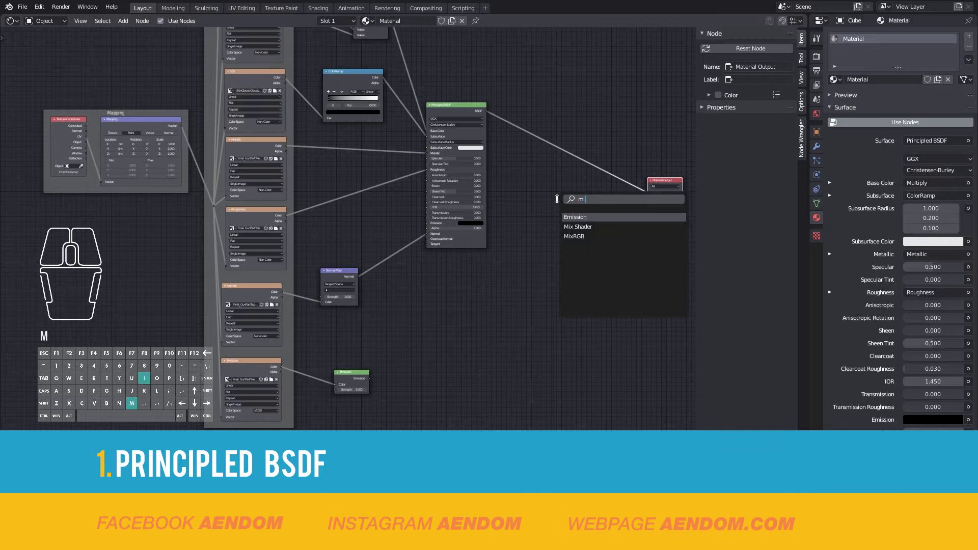
click(567, 218)
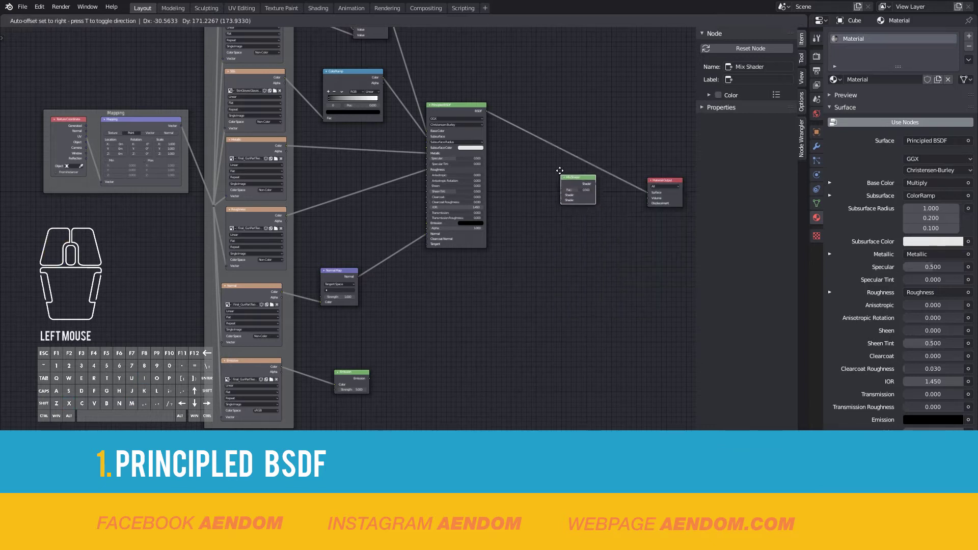
click(586, 165)
drag(368, 378, 569, 184)
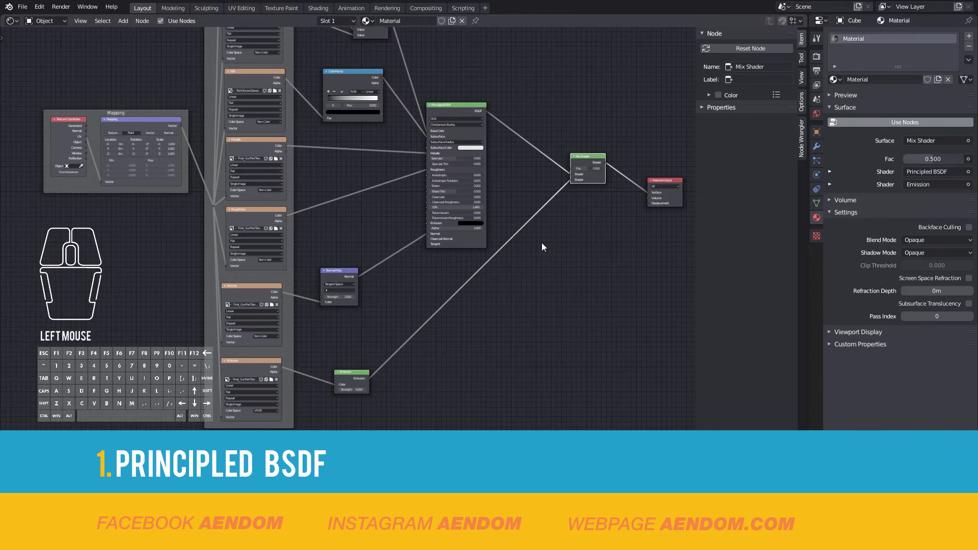
Step: Align the Base Color texture node with the AO node at the top of the Textures frame
middle_drag(362, 131, 524, 166)
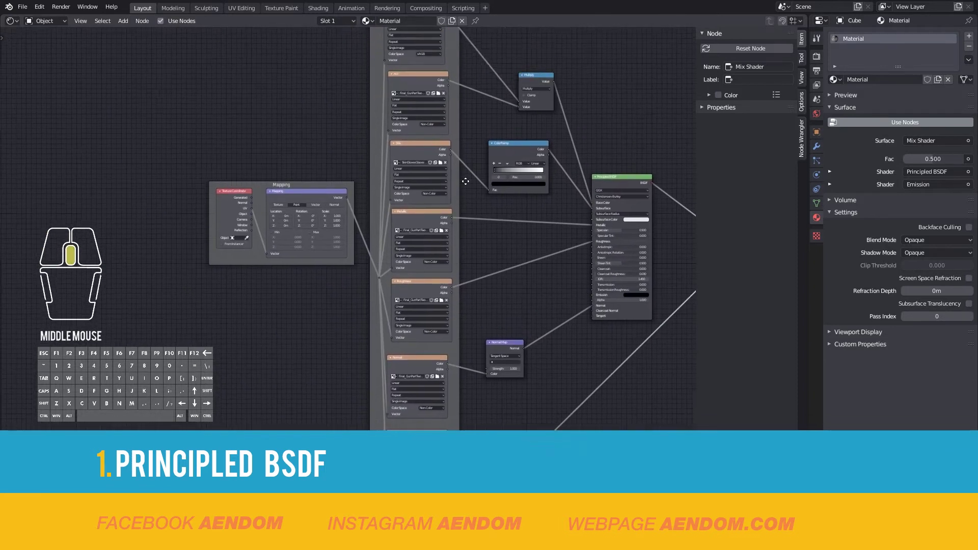
middle_drag(466, 182, 439, 148)
scroll(470, 165, up, 3)
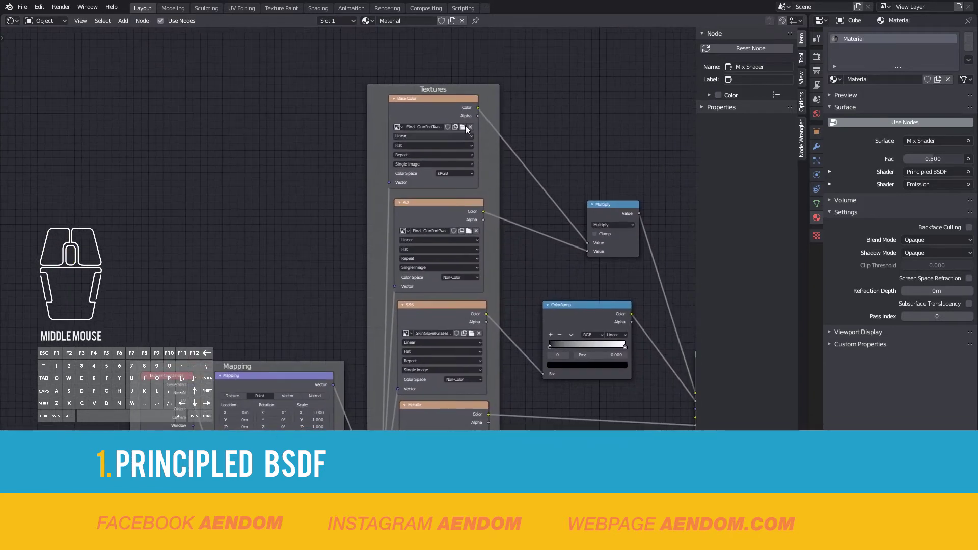
drag(446, 102, 452, 102)
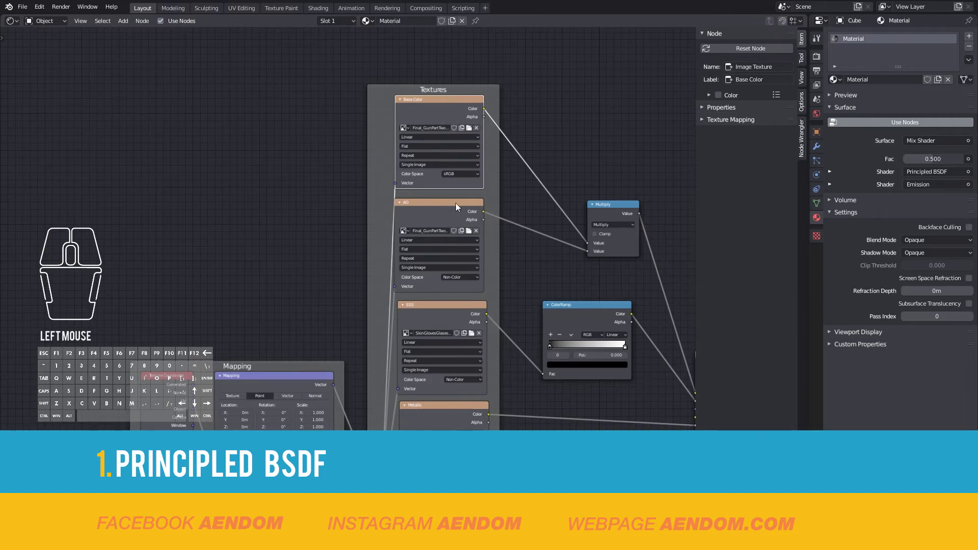
Step: Review the node tree from the AO and SSS textures down to the Normal and Emissive branches
middle_drag(567, 252, 462, 127)
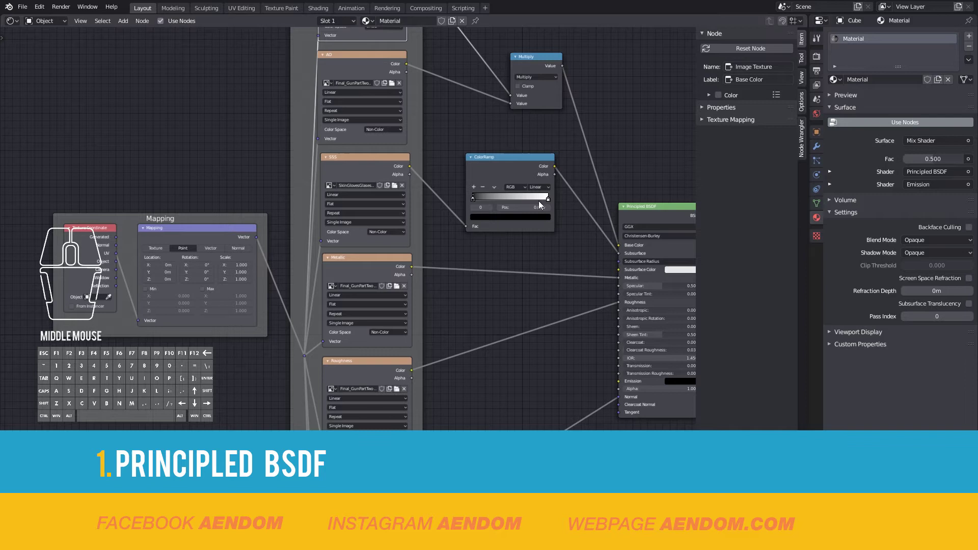
middle_drag(496, 248, 483, 131)
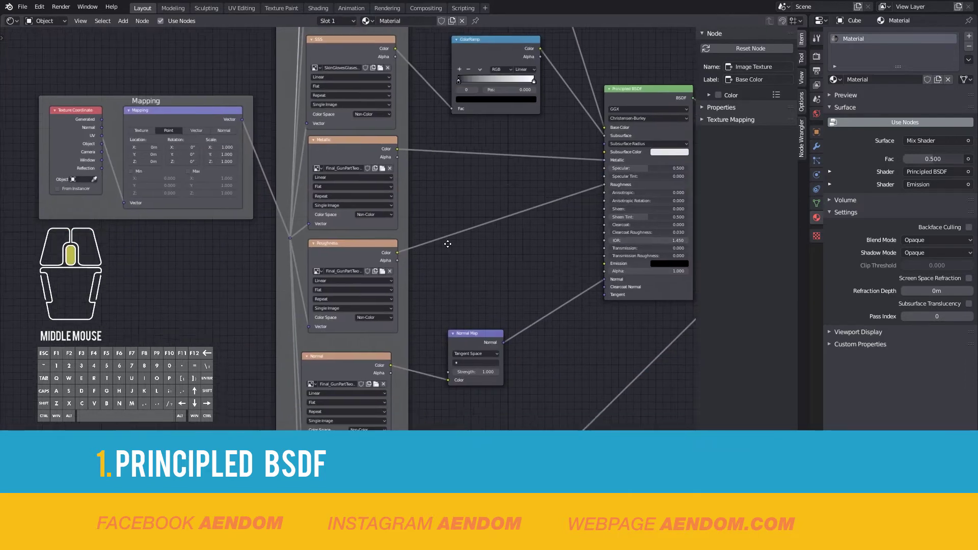
middle_drag(447, 244, 442, 177)
middle_drag(503, 228, 512, 137)
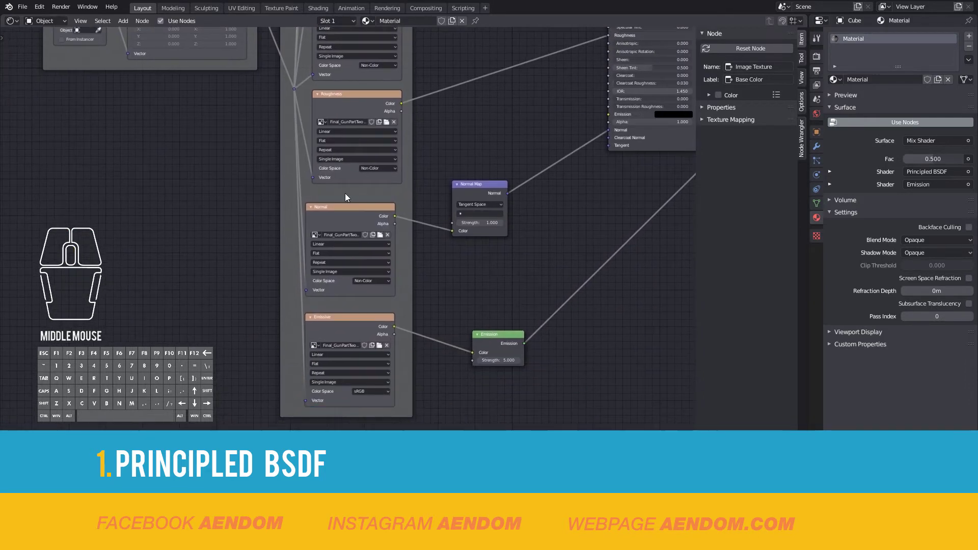
middle_drag(520, 250, 519, 168)
middle_drag(618, 192, 618, 192)
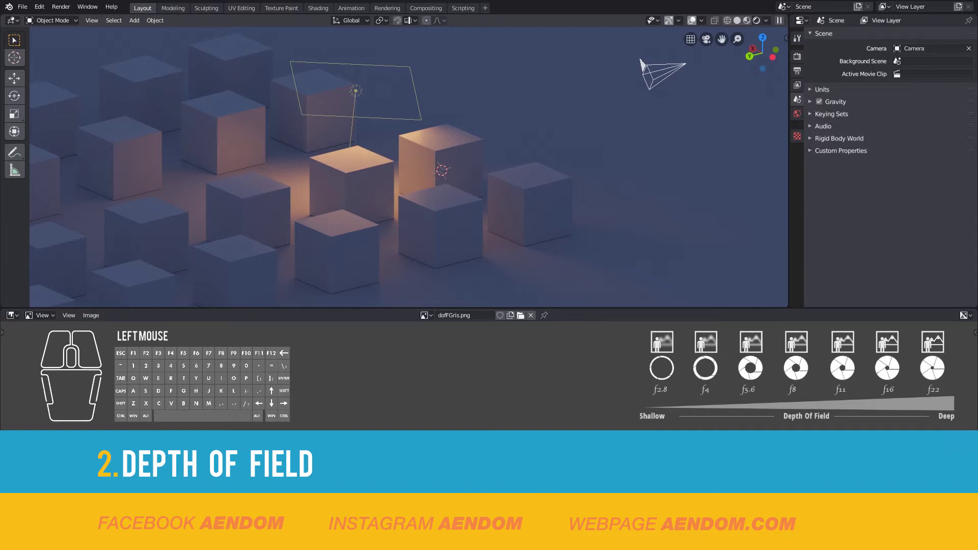
Step: Select the camera, look through it, and place the 3D cursor on the central cube's nearest top corner
right_click(665, 72)
key(KP_0)
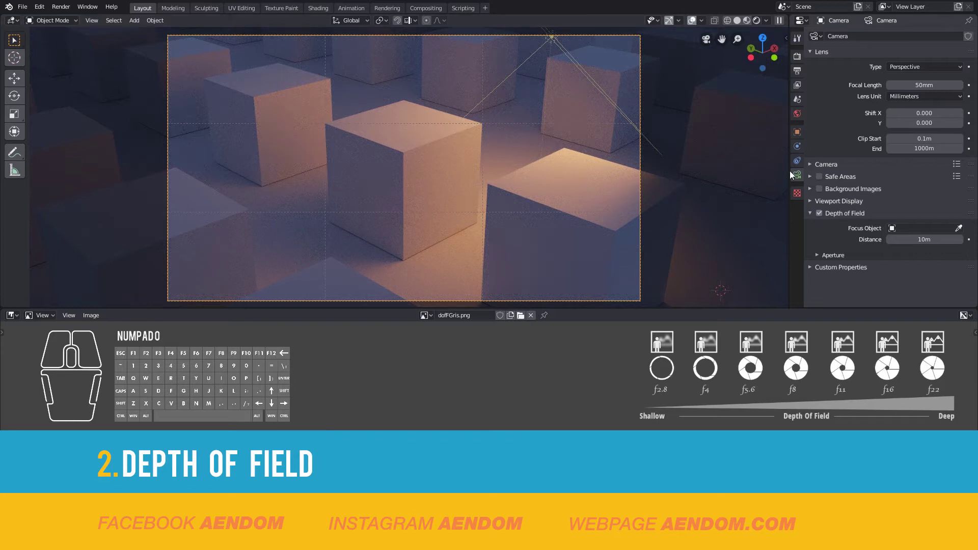
click(404, 156)
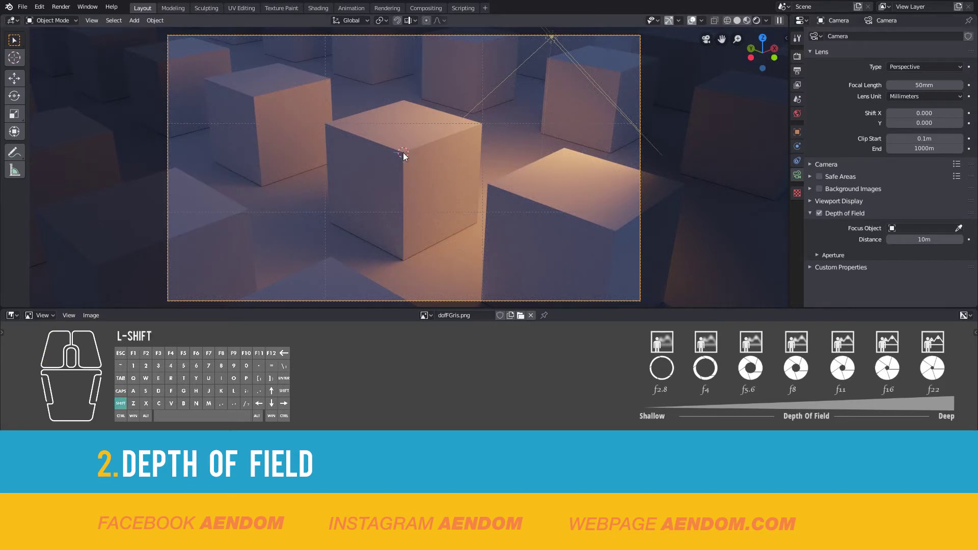
Step: Add a Plain Axes empty at the 3D cursor on the central cube's corner and rename it Focus
key(shift+a)
mouse_move(404, 154)
click(442, 154)
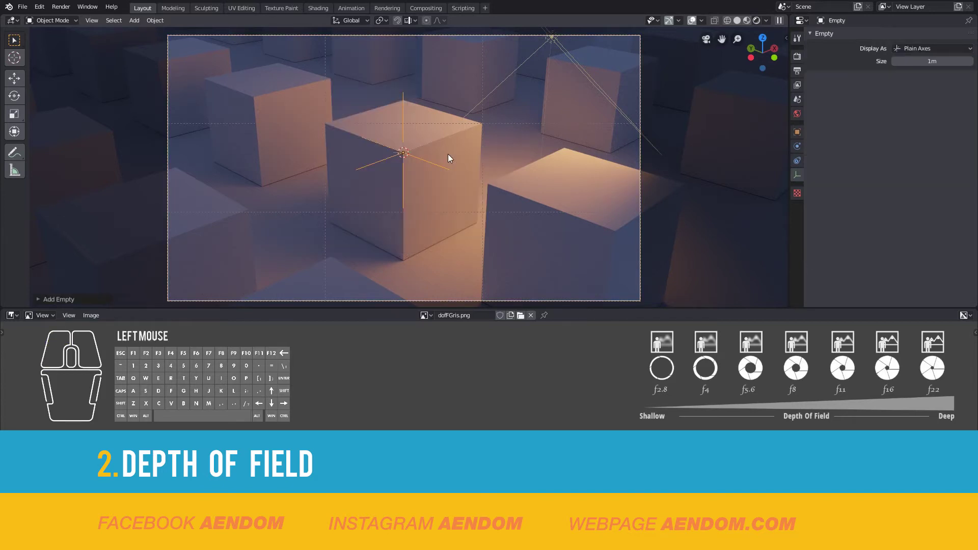
click(797, 133)
double_click(855, 37)
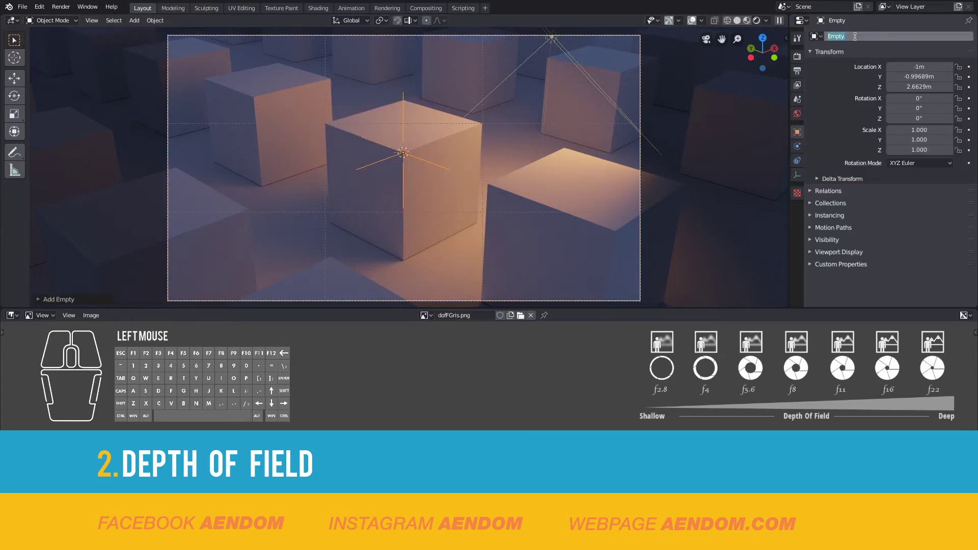
text(Focus)
key(Return)
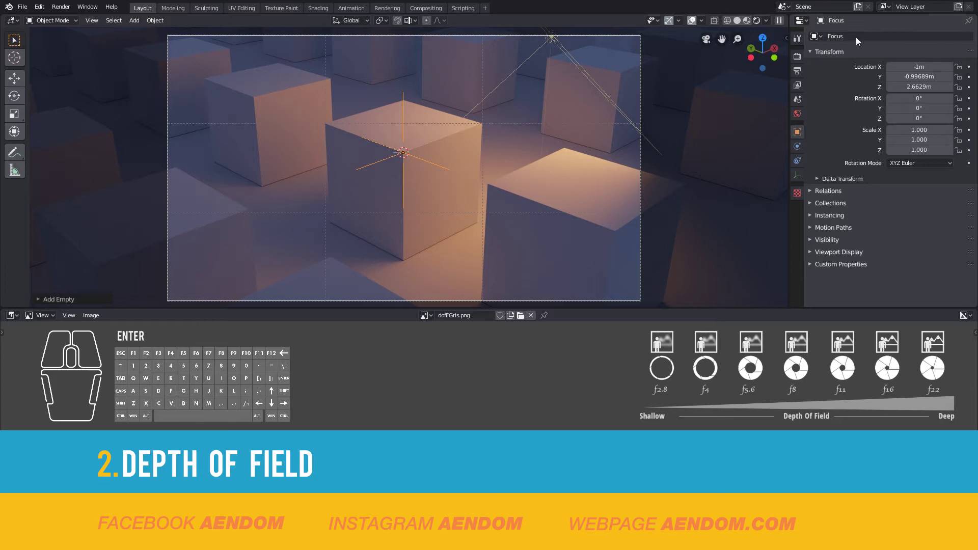
Step: Select the camera and assign the Focus empty as its depth of field focus object
right_click(641, 161)
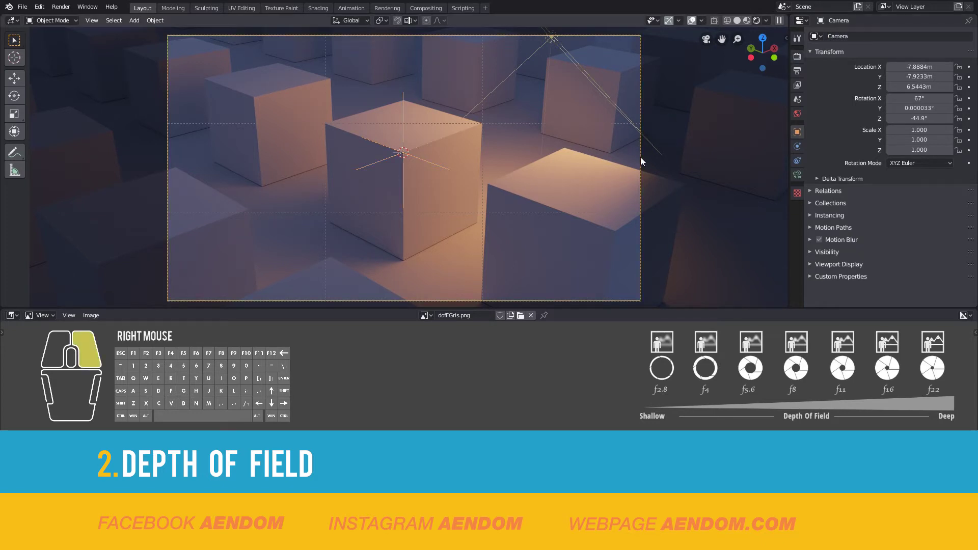
click(797, 175)
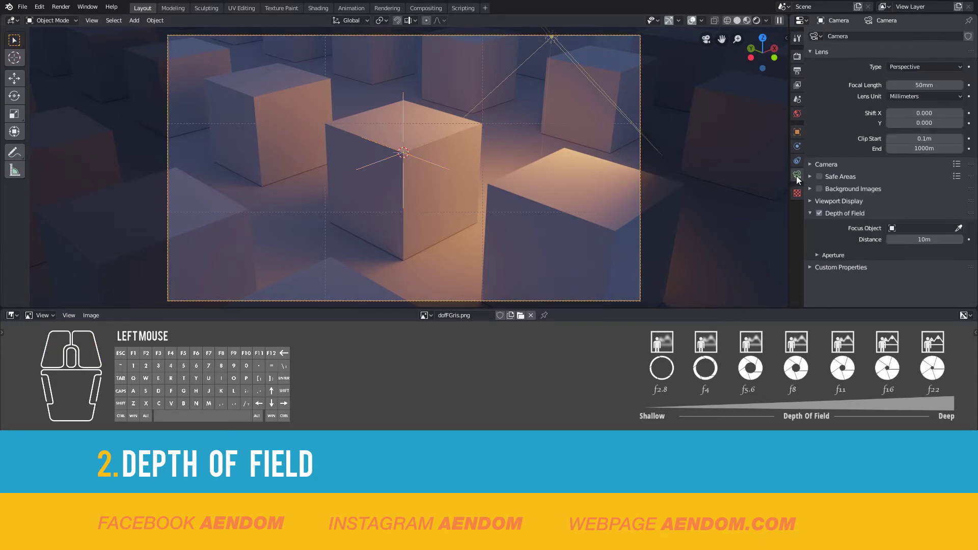
click(819, 213)
click(819, 213)
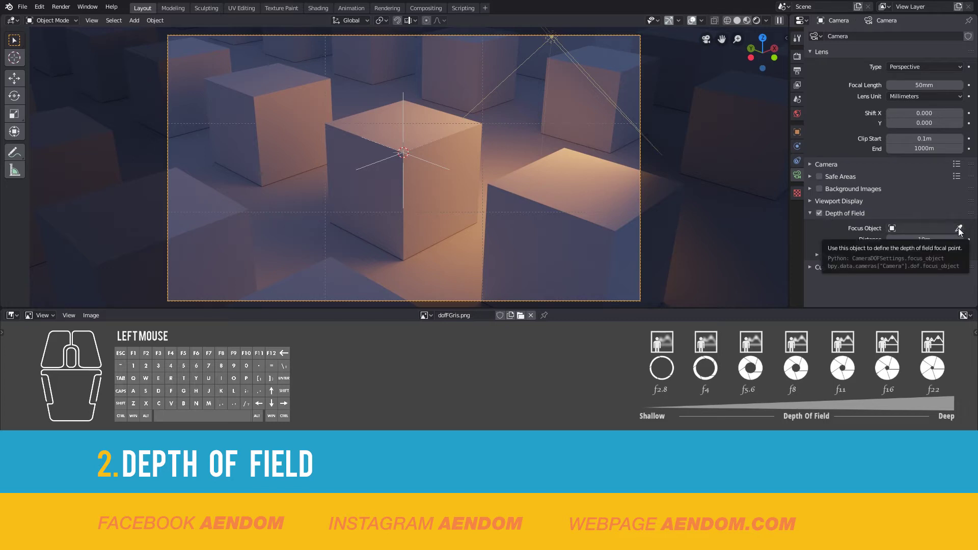
click(925, 229)
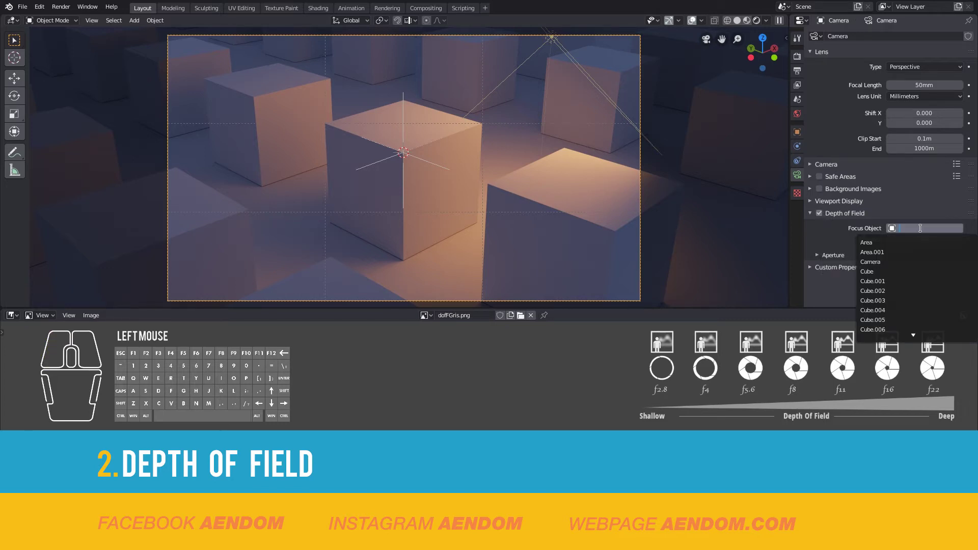
text(foc)
click(887, 245)
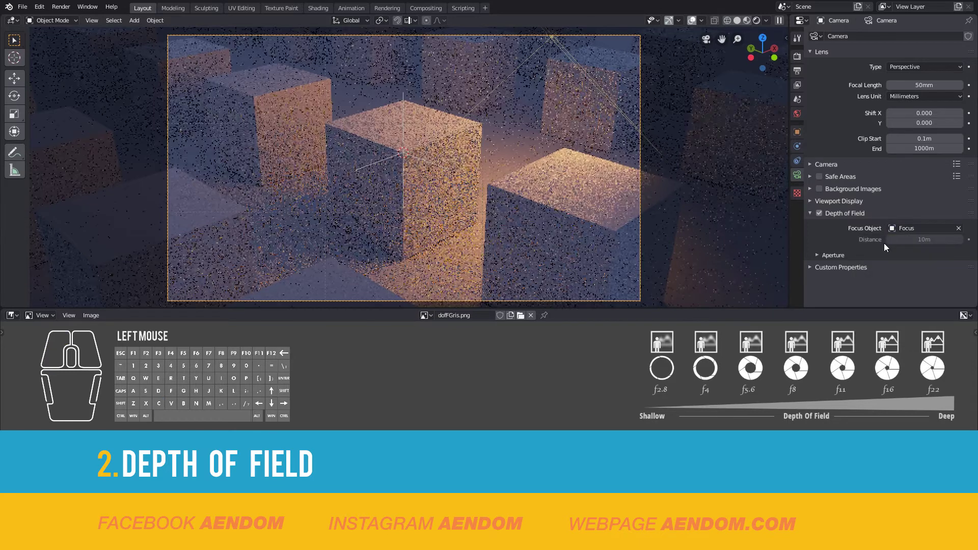
Step: Set the camera's depth of field aperture F-Stop to 0.2
click(819, 256)
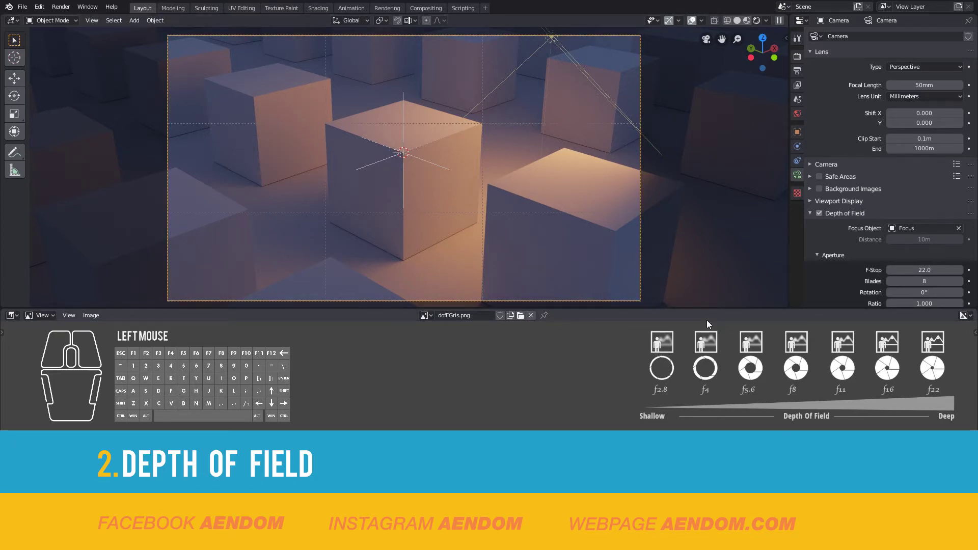
click(918, 271)
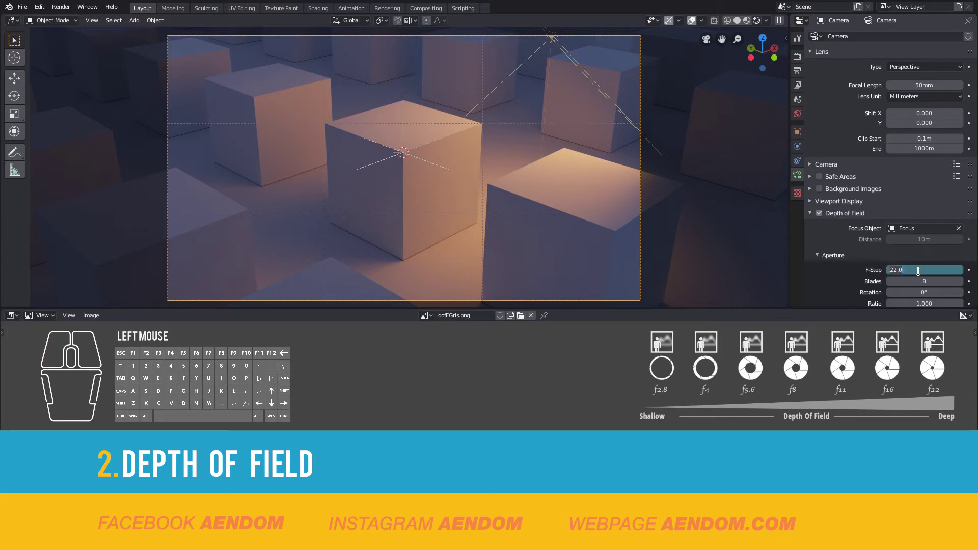
text(1.2)
key(Return)
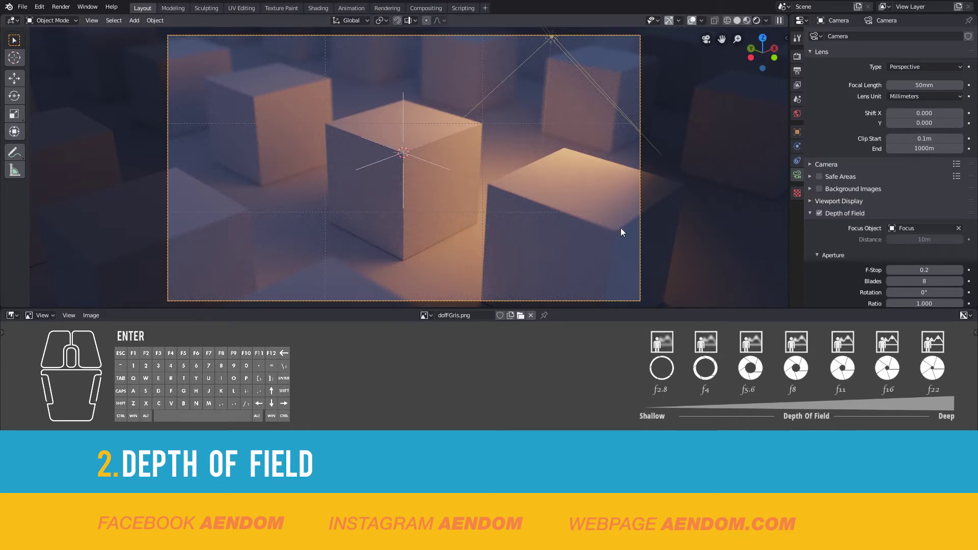
Step: Select the Focus empty and move it along the X axis to shift the focal point
right_click(439, 170)
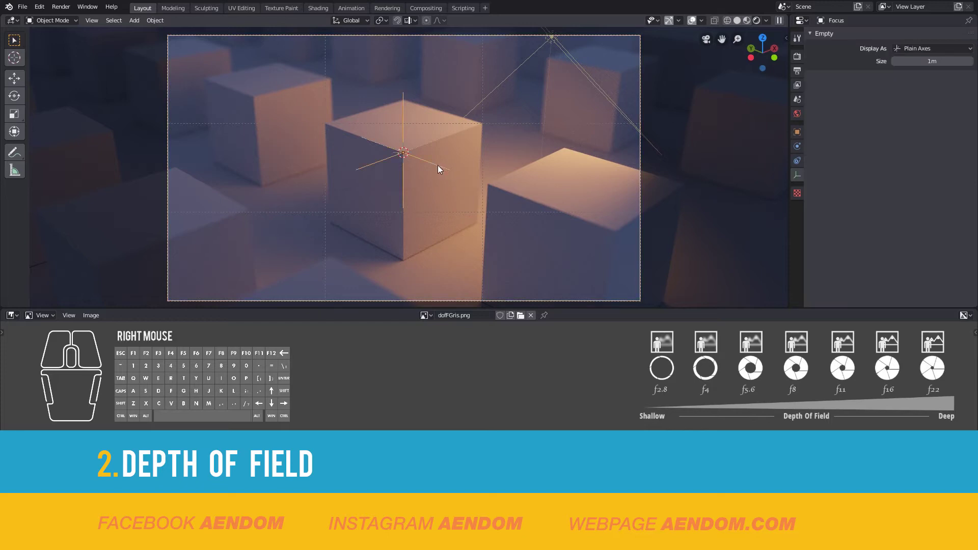
key(g)
key(x)
click(350, 142)
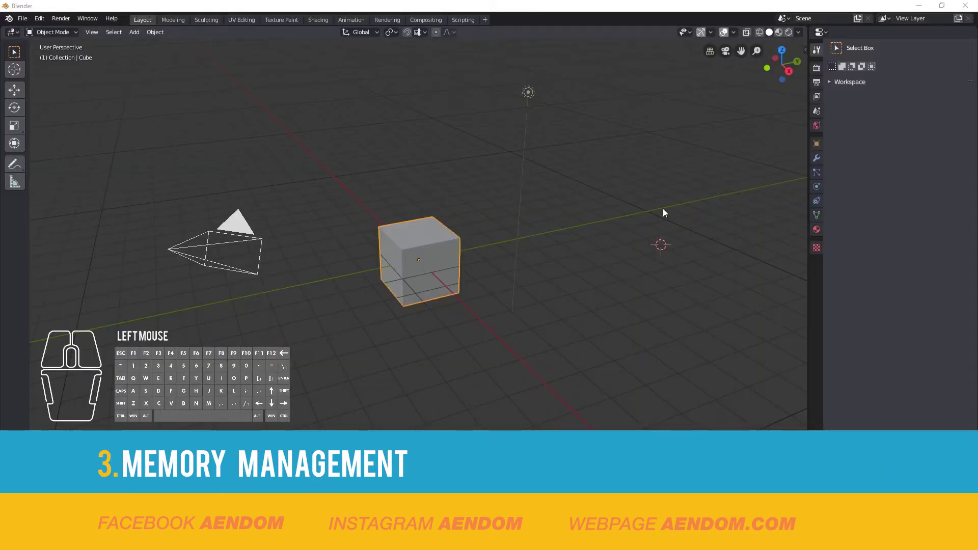
Step: Set the scene's render engine to Cycles and its device to GPU Compute
click(816, 69)
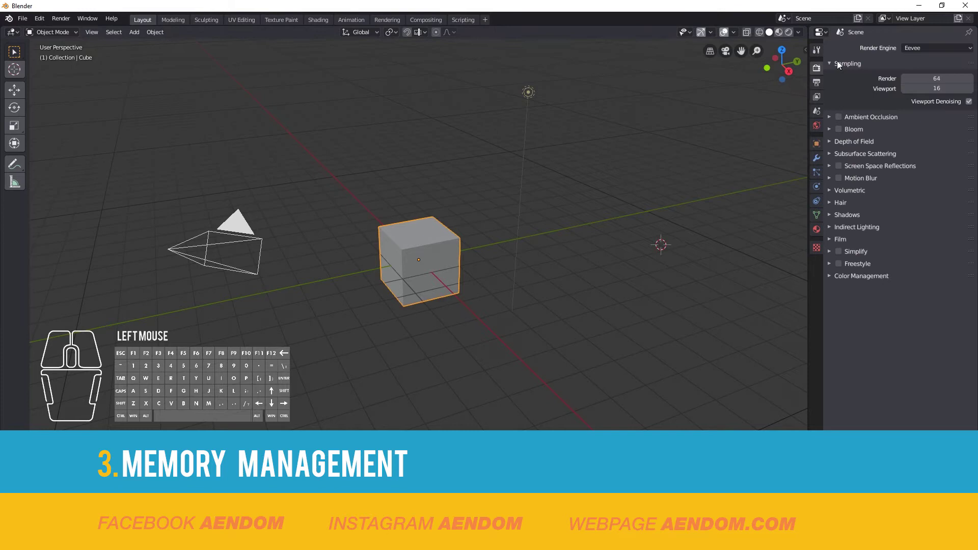
click(917, 47)
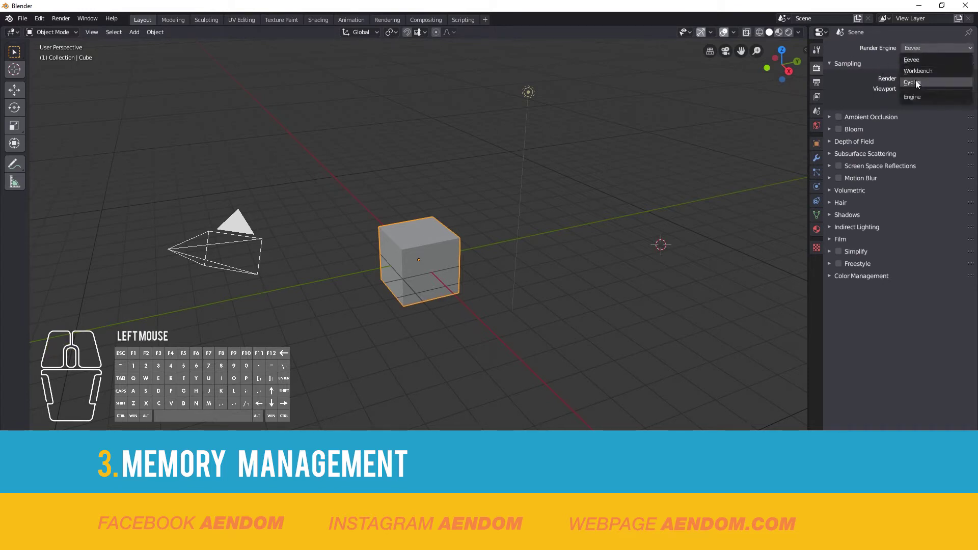
click(915, 82)
click(919, 72)
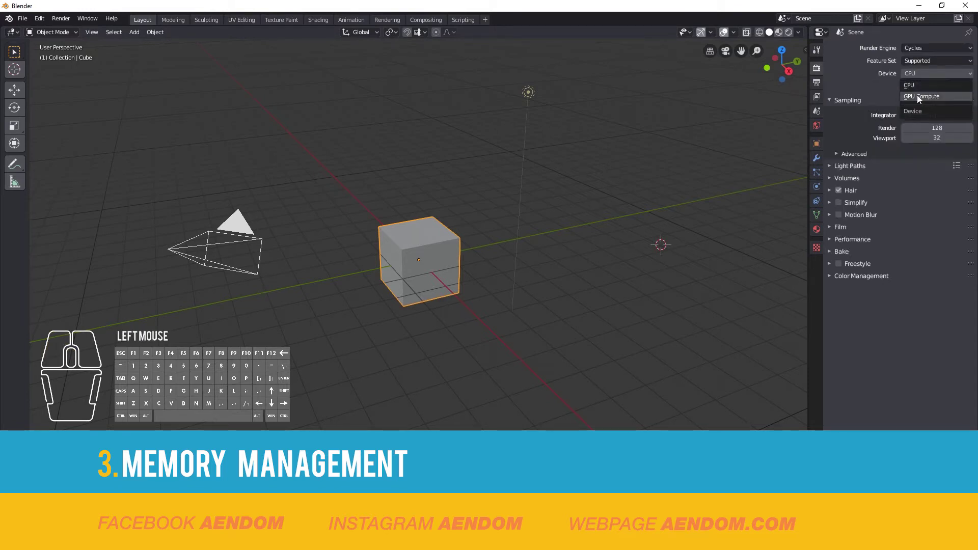
click(919, 97)
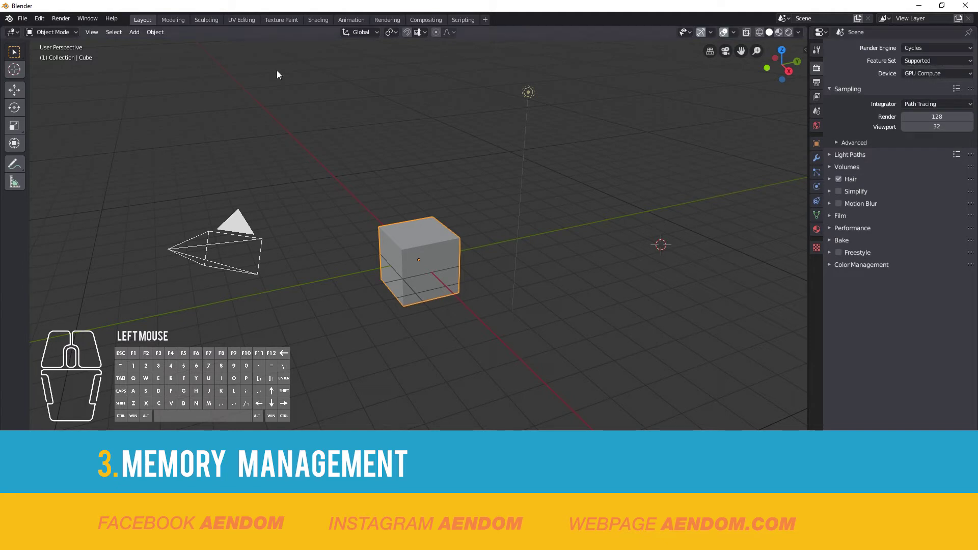
Step: Open the Preferences to view the Cycles render devices and move the window over the viewport
click(39, 19)
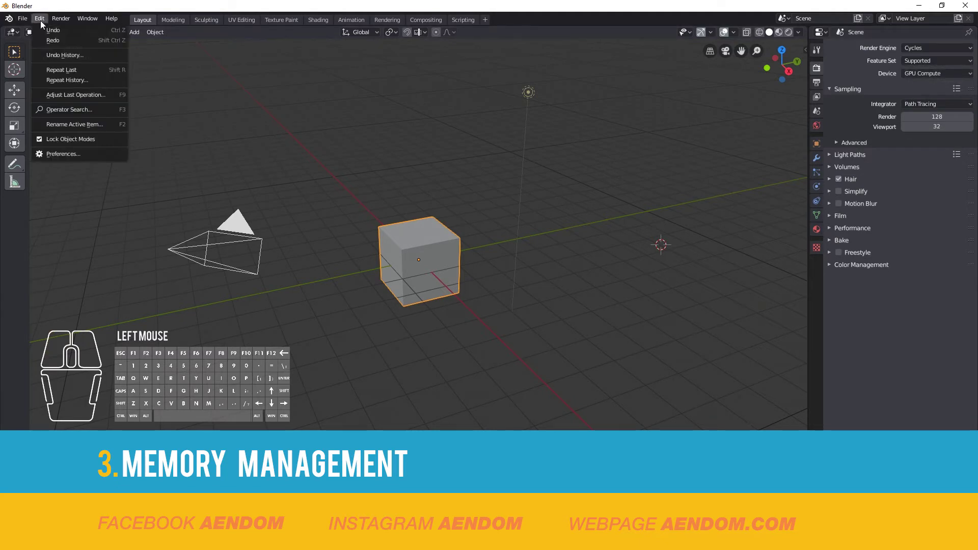
click(65, 154)
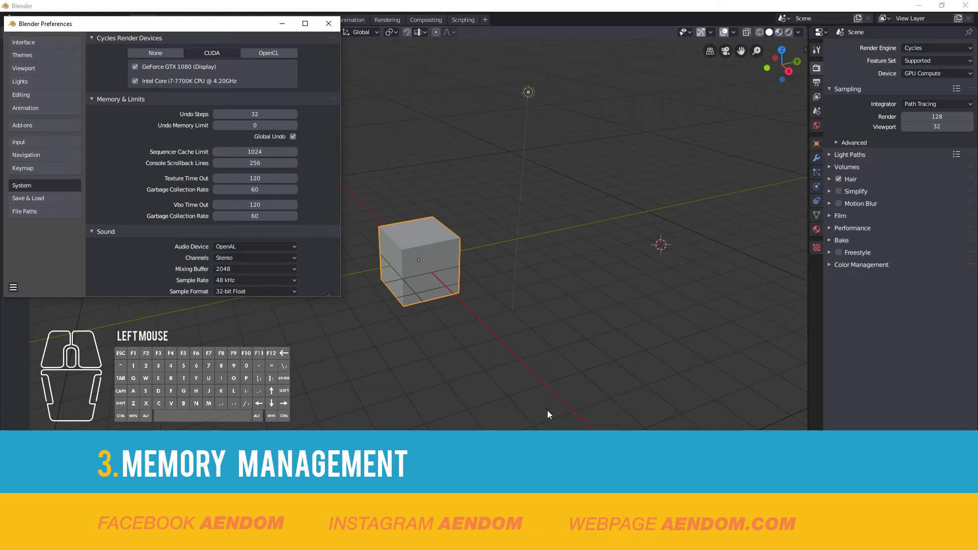
drag(200, 25, 503, 81)
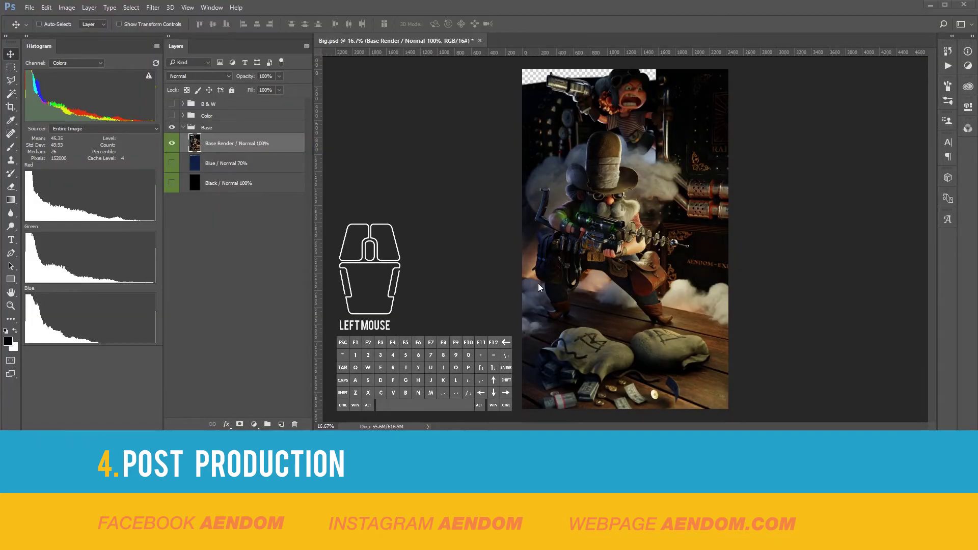
Step: Switch to Photoshop and examine Big.psd's base render up close, from the bearded character's gun to the transparent area above the revolver
click(491, 232)
key(ctrl+KP_Add)
key(ctrl+KP_Add)
key(ctrl+KP_Add)
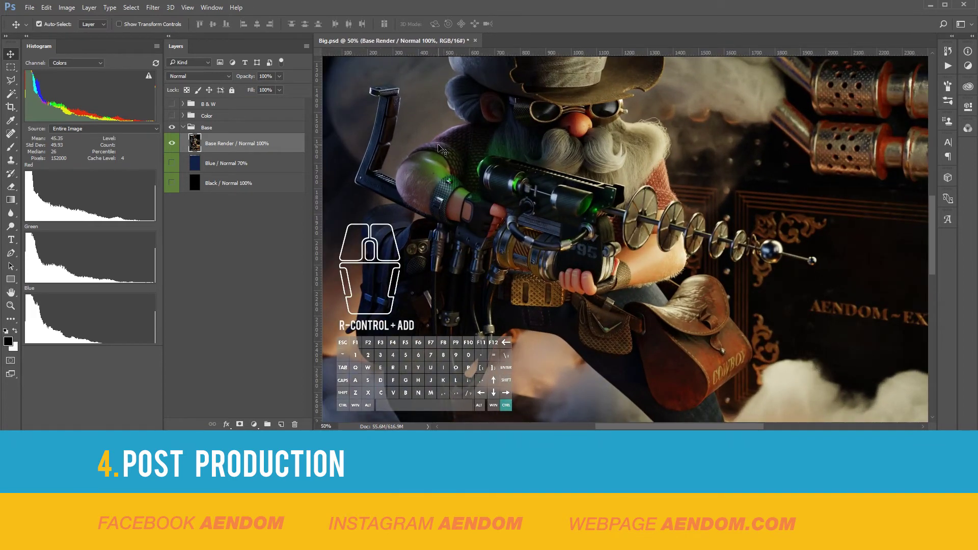
key(ctrl+KP_Add)
key(ctrl+KP_Add)
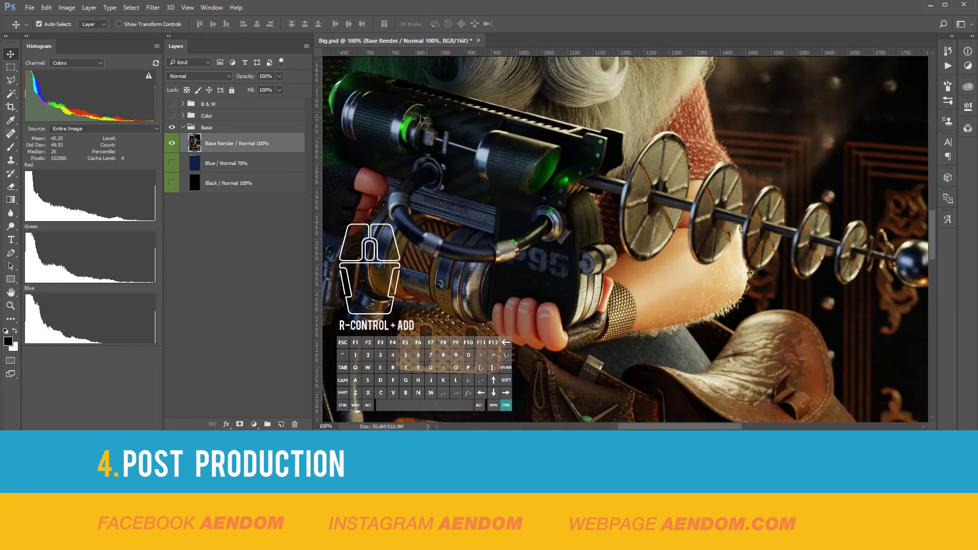
drag(422, 121, 388, 232)
key(ctrl+KP_Subtract)
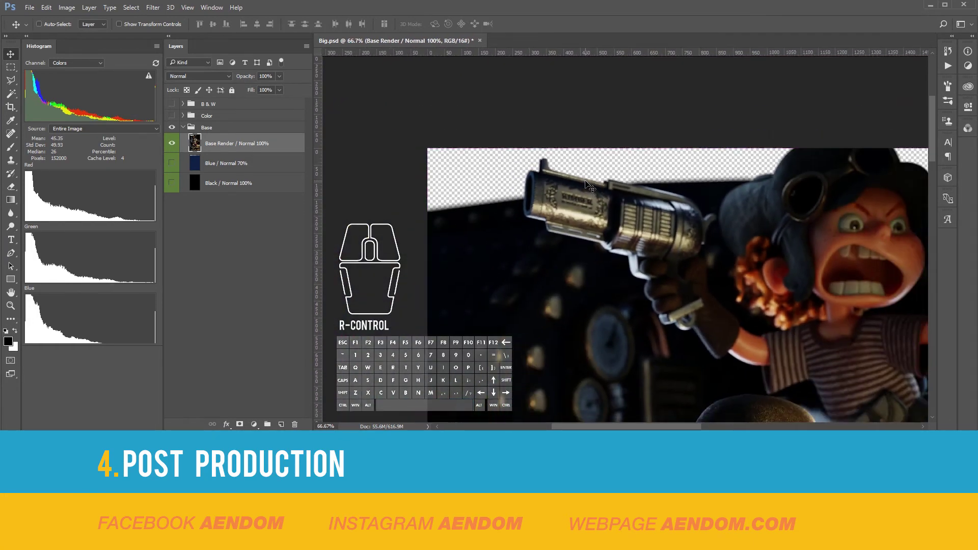
Step: Make the Black and Blue fill layers beneath the Base Render layer visible to fill the transparent background
click(172, 184)
click(198, 183)
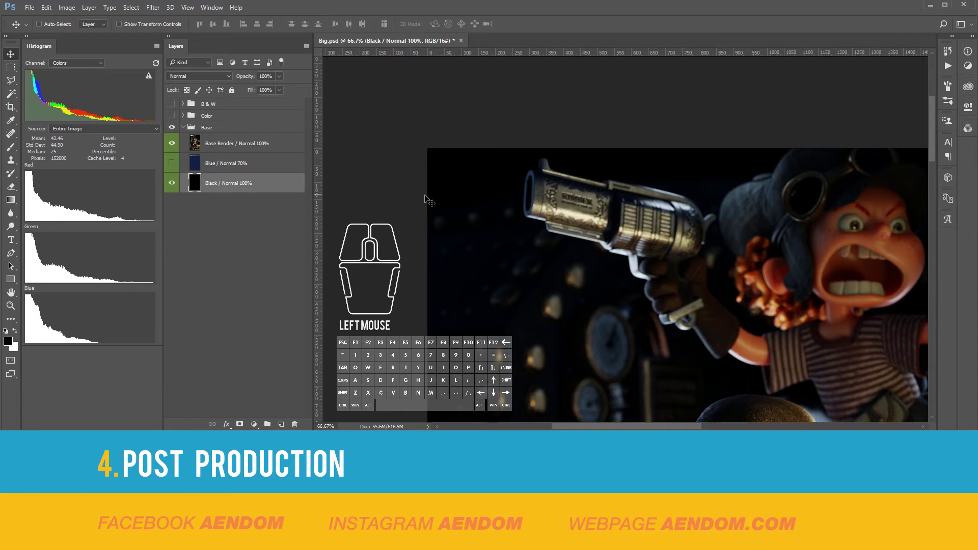
drag(595, 202, 504, 139)
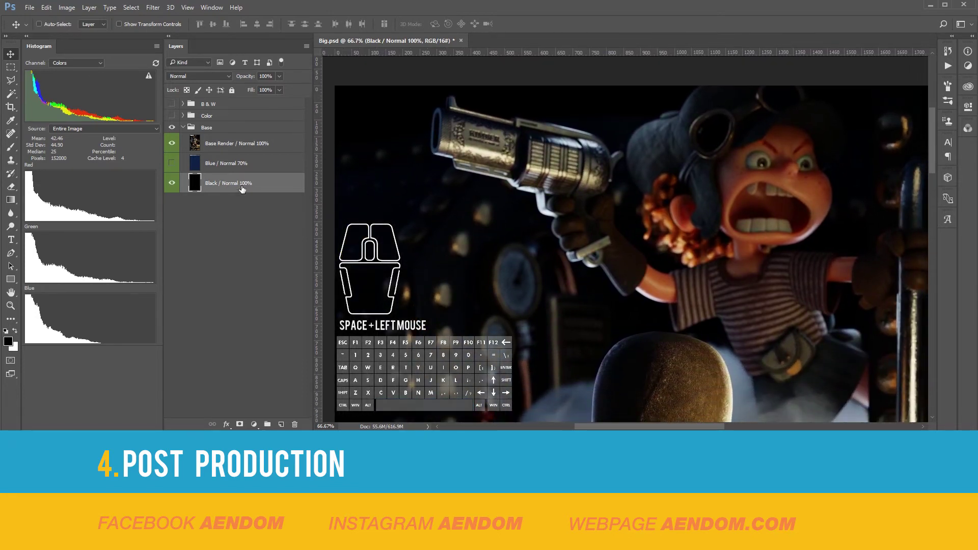
click(172, 163)
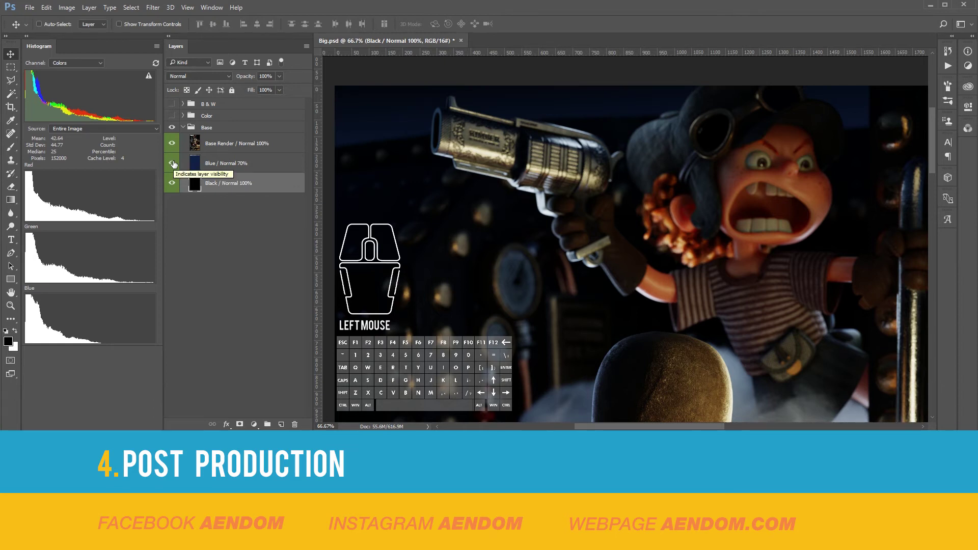
Step: Collapse the Base group, then show and expand the Color group
click(184, 128)
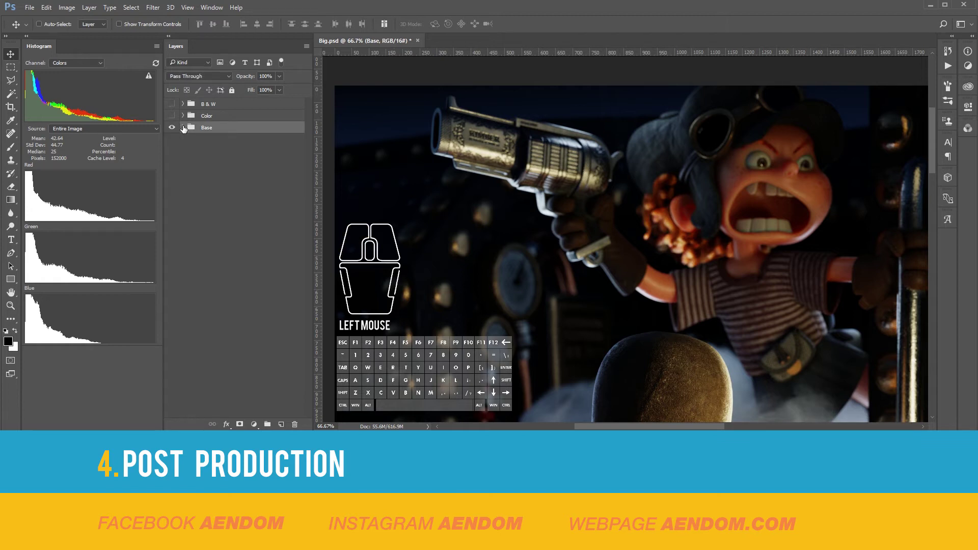
click(172, 116)
click(183, 116)
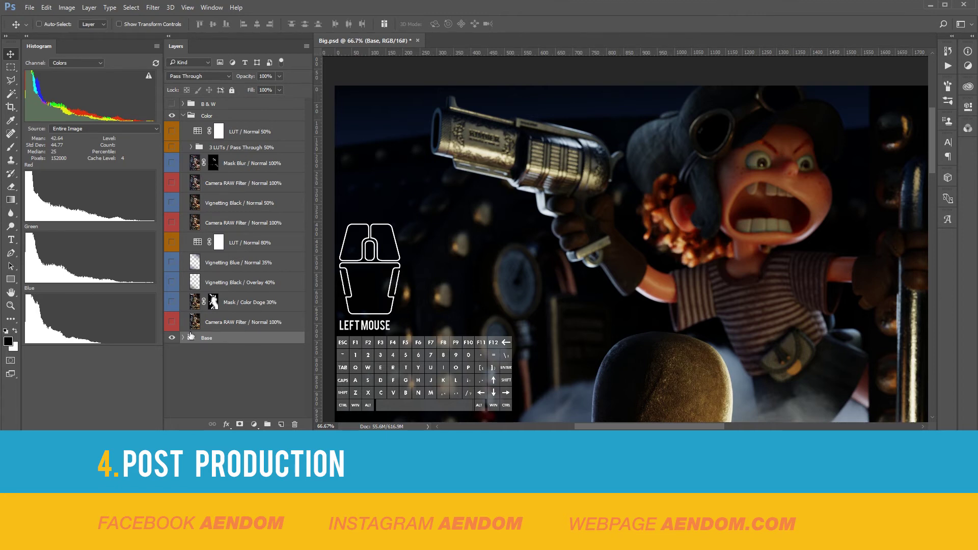
Step: Compare the full image with and without the lowest Camera RAW Filter layer of the Color group
drag(573, 251, 540, 222)
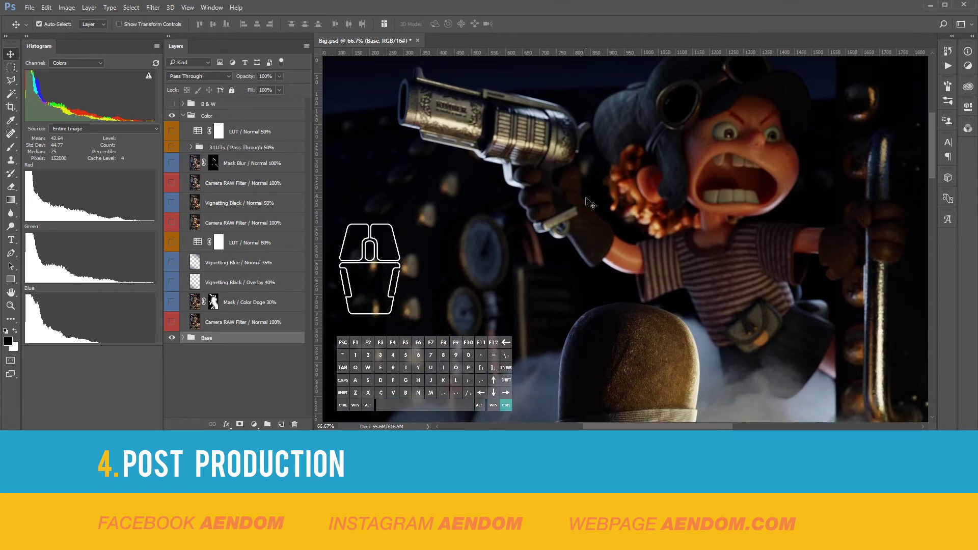
key(ctrl+KP_Subtract)
key(ctrl+KP_Subtract)
key(ctrl+KP_Subtract)
key(ctrl+KP_Subtract)
key(ctrl+KP_Subtract)
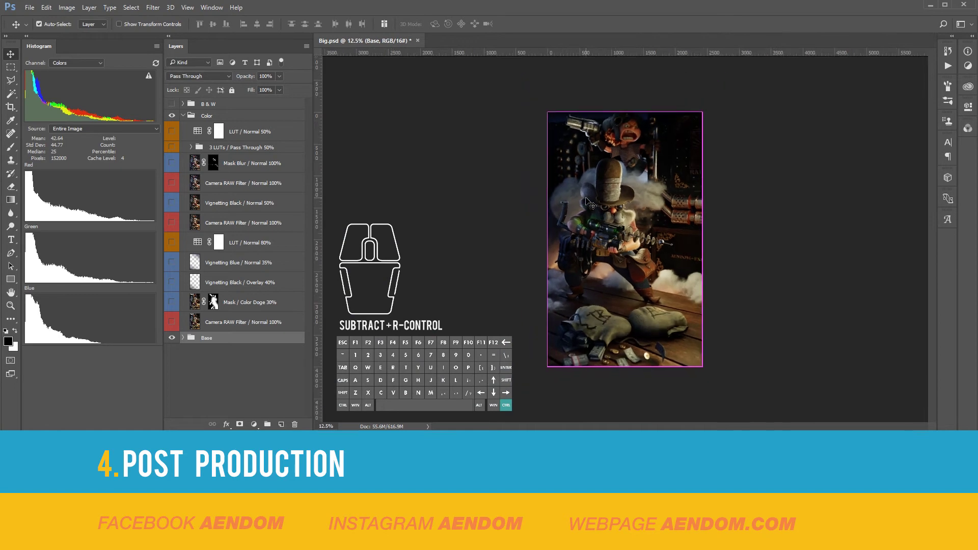
key(ctrl+KP_Add)
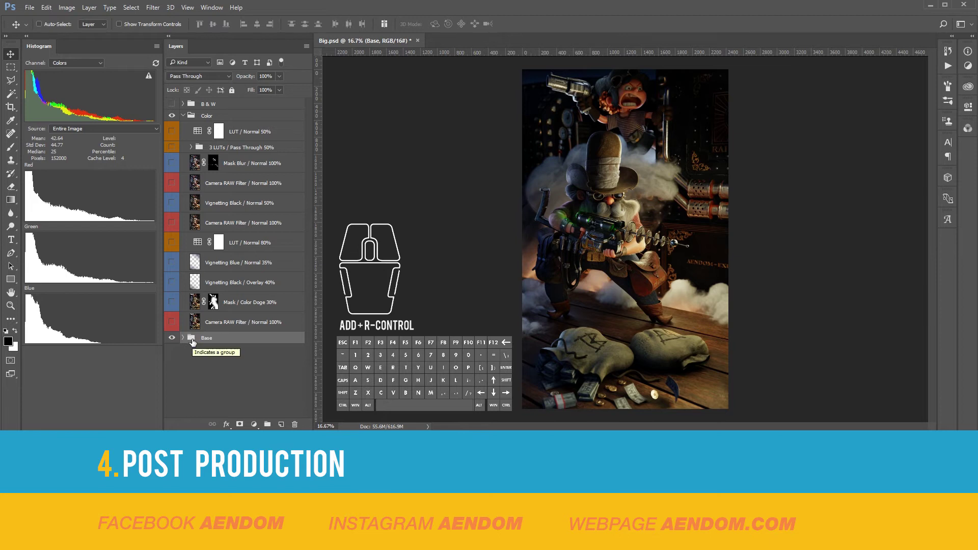
click(174, 322)
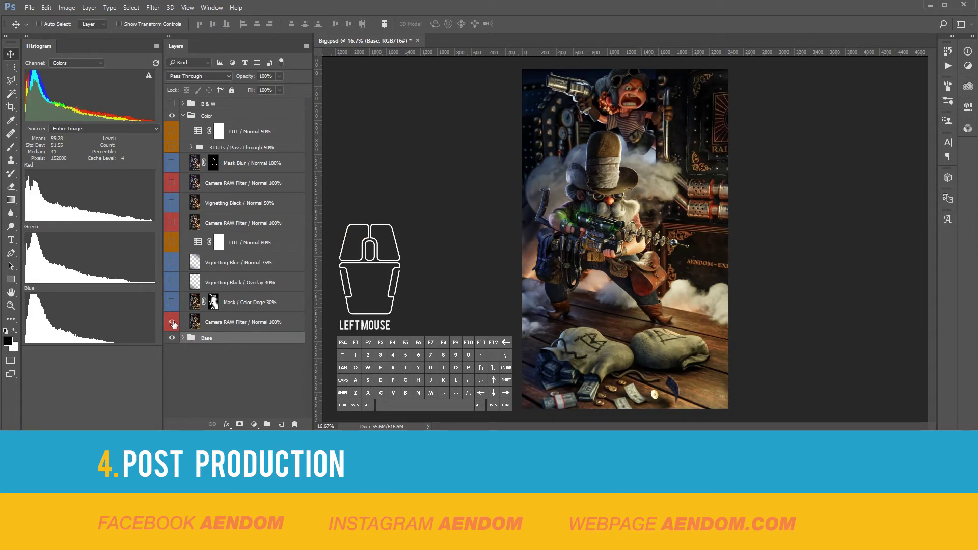
click(174, 323)
click(172, 322)
click(173, 323)
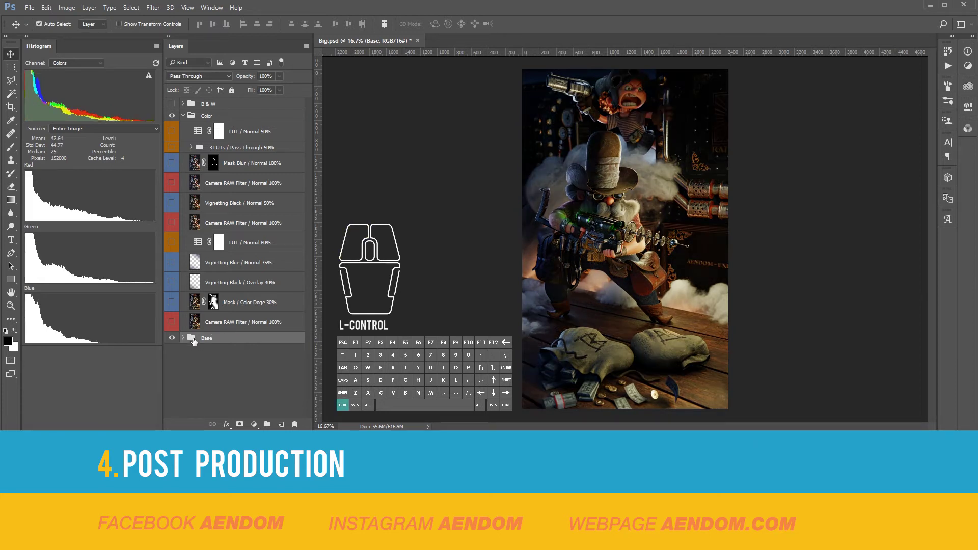
Step: Duplicate the Base group and merge the copy into a single layer
key(ctrl+j)
key(ctrl+e)
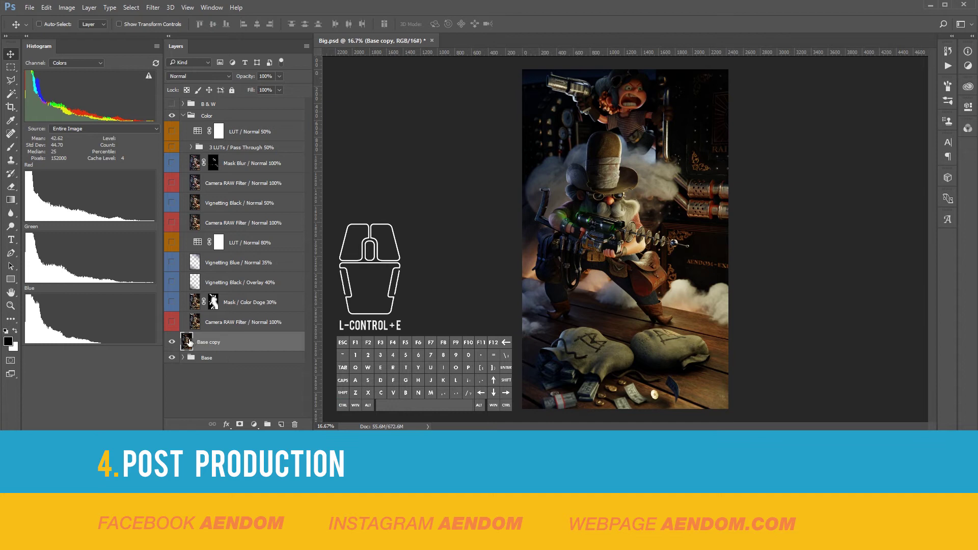
Step: Open the Camera Raw Filter on the Base copy layer and set Exposure +0.60, Highlights -30, Shadows +68 and Clarity +56
click(153, 8)
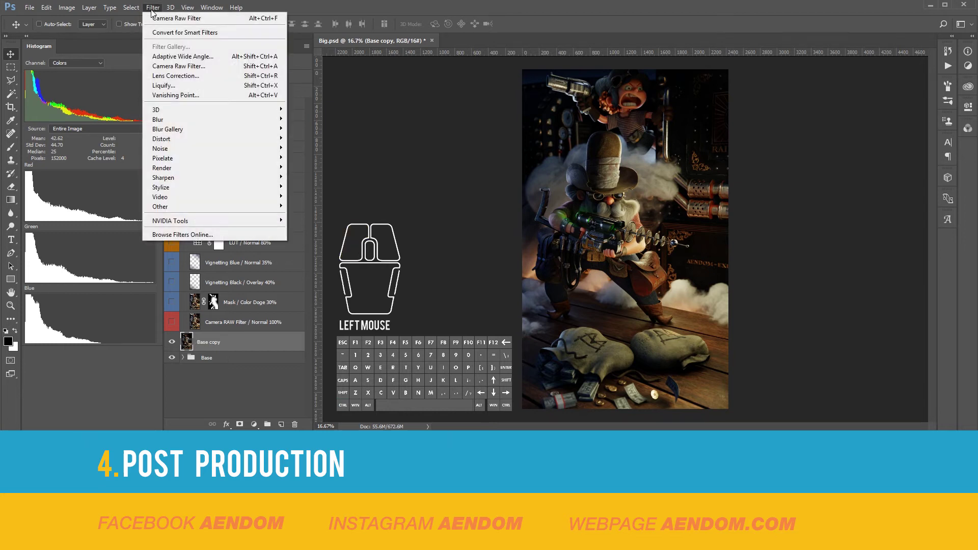
click(199, 67)
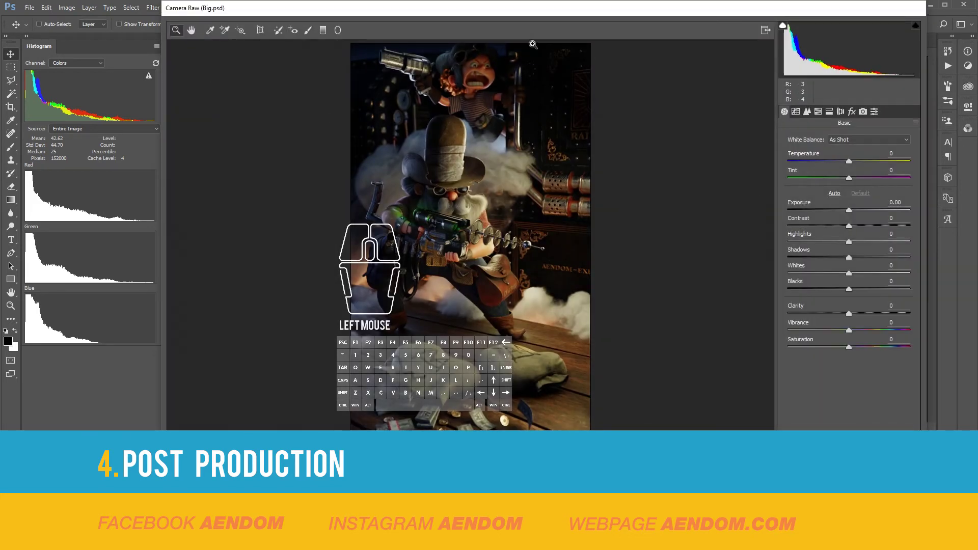
drag(449, 12, 522, 20)
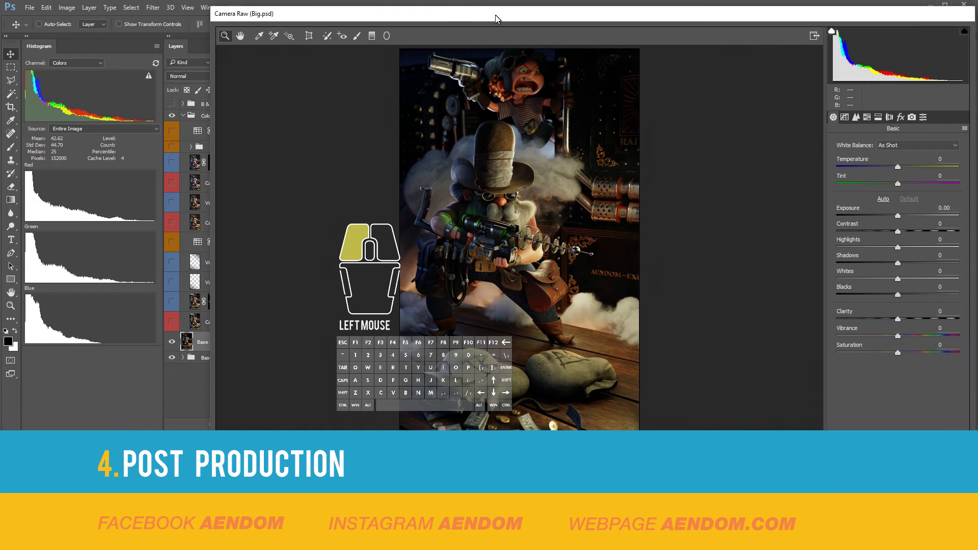
drag(495, 19, 495, 20)
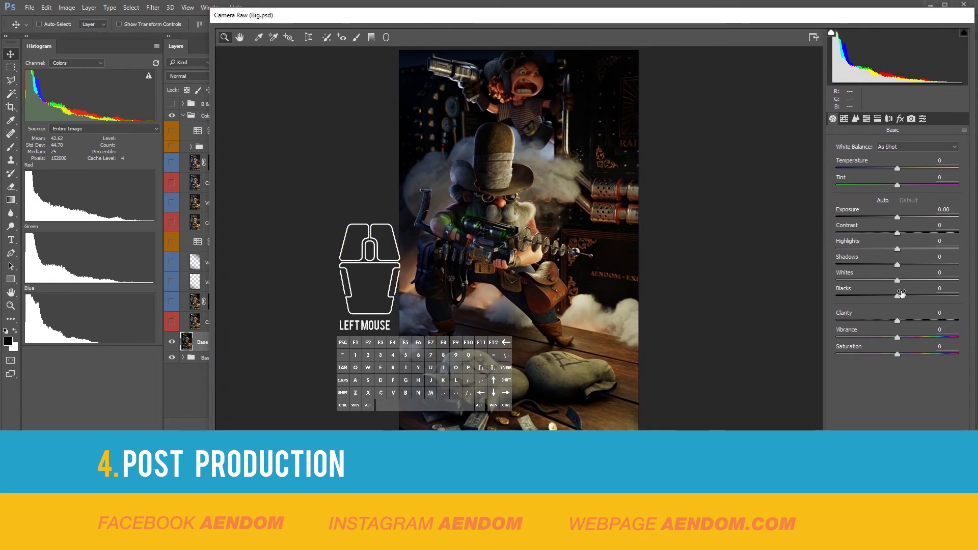
drag(898, 320, 931, 324)
key(ctrl+plus)
drag(898, 265, 879, 249)
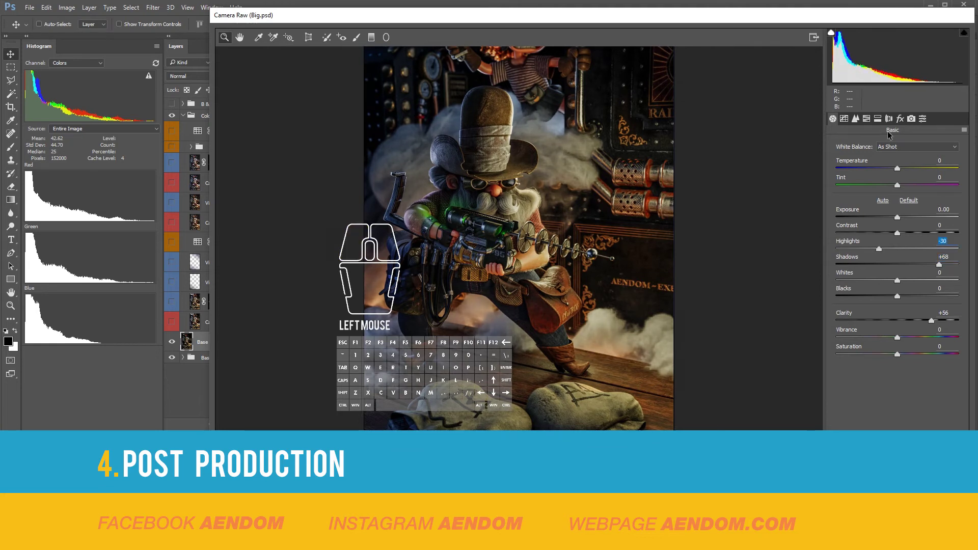
drag(897, 217, 905, 217)
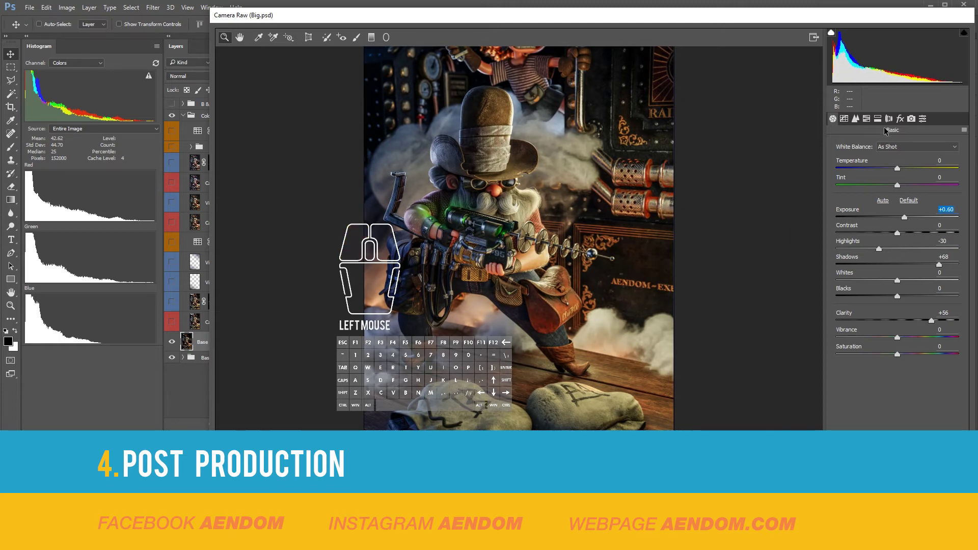
Step: Set the Camera Raw sharpening Amount to 19, checking the bag's detail up close, and close the filter
click(854, 119)
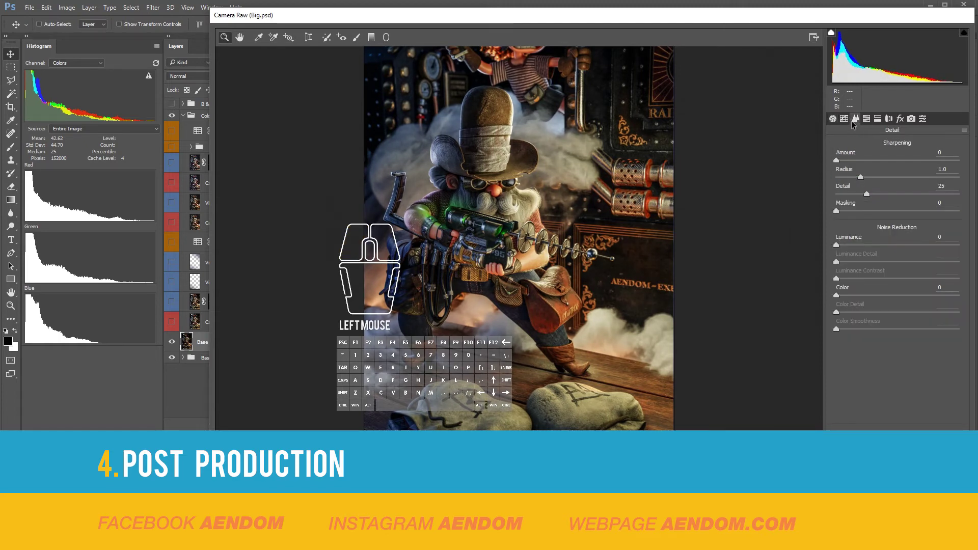
drag(836, 161, 864, 163)
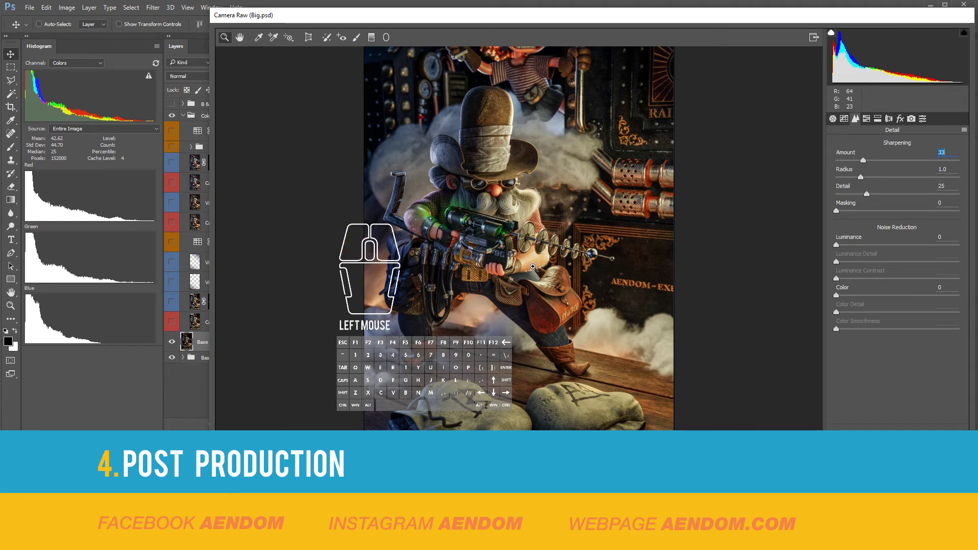
drag(515, 266, 587, 341)
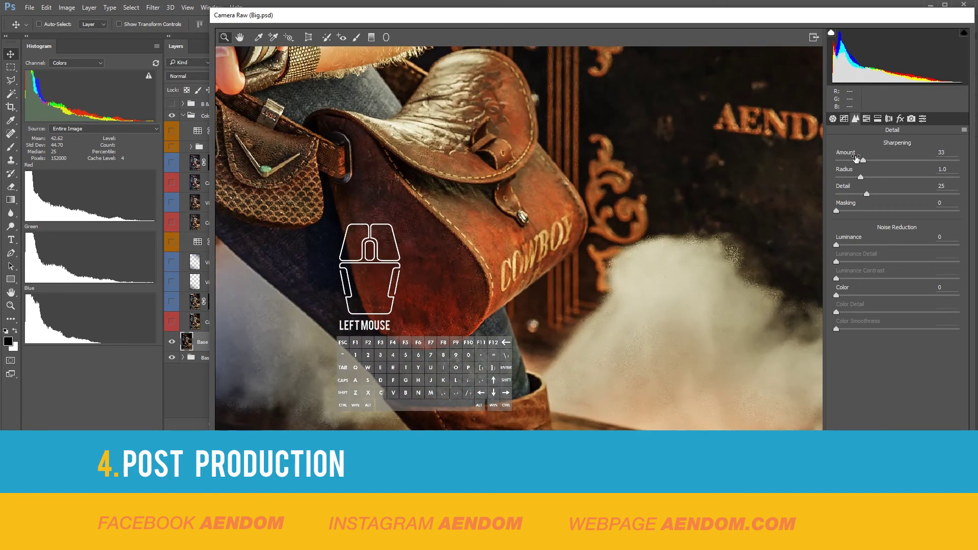
click(863, 161)
mouse_move(863, 161)
mouse_down()
mouse_move(836, 161)
mouse_move(851, 161)
mouse_up()
key(ctrl+minus)
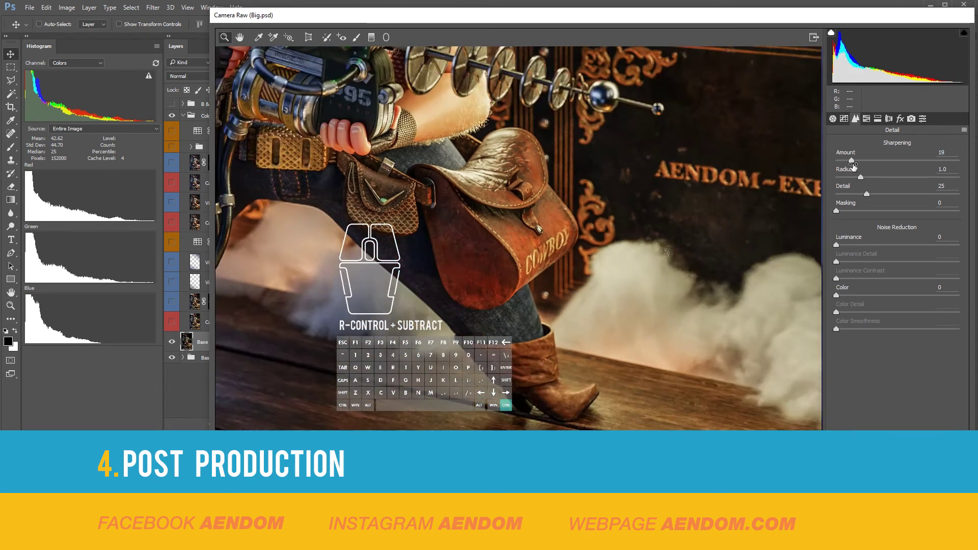
key(ctrl+minus)
key(ctrl+minus)
key(ctrl+minus)
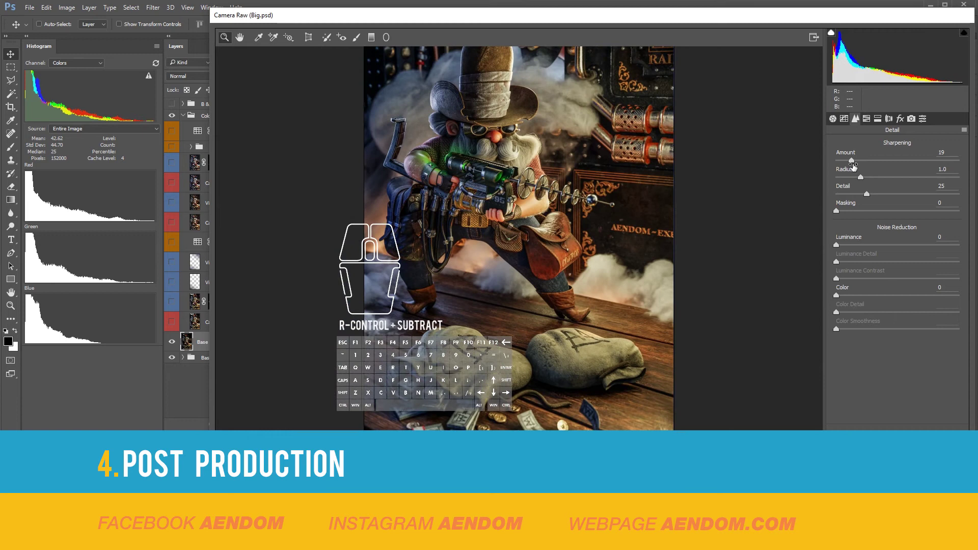
key(Return)
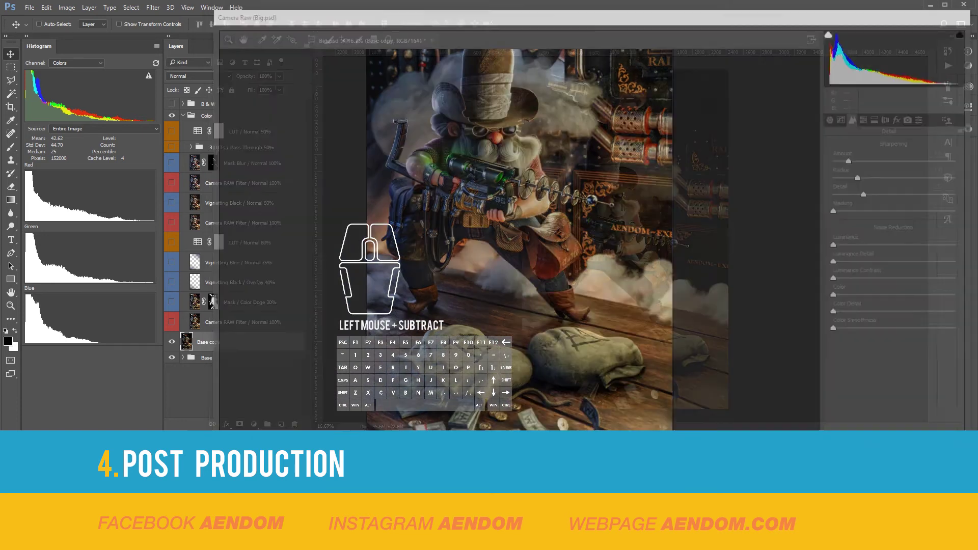
Step: Compare the image with and without the Base copy layer, then delete that layer
click(172, 343)
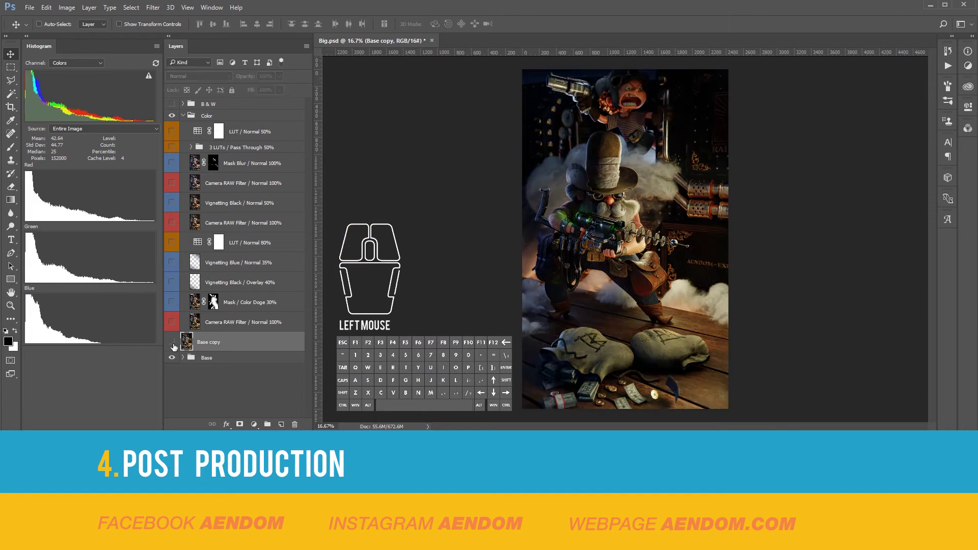
click(172, 342)
click(172, 342)
key(Delete)
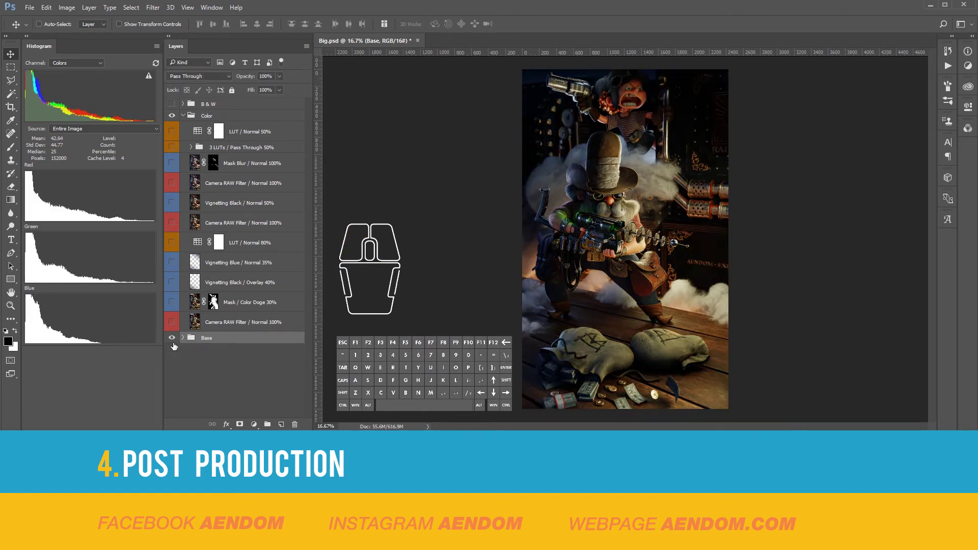
Step: Show the lowest Camera RAW Filter layer and the Mask / Color Doge 30% layer of the Color group
click(172, 323)
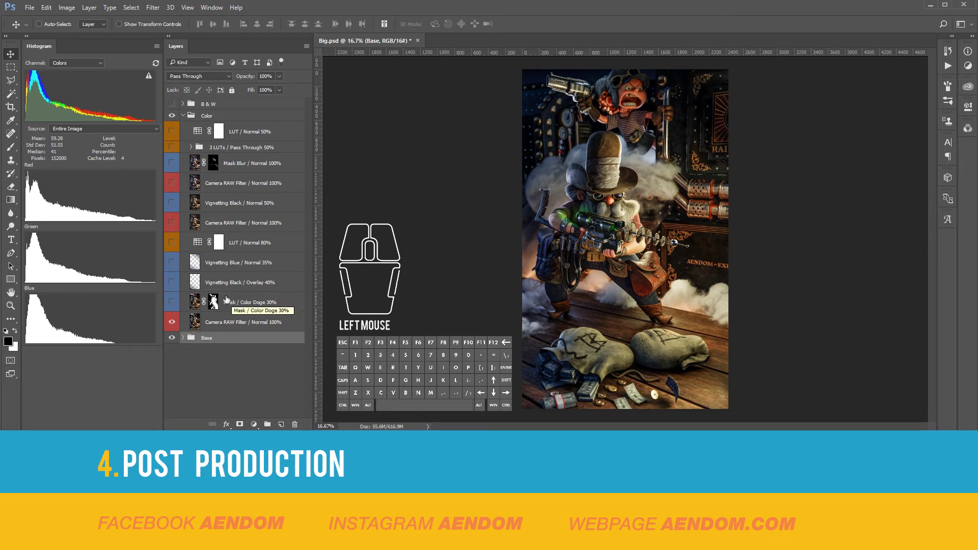
click(172, 303)
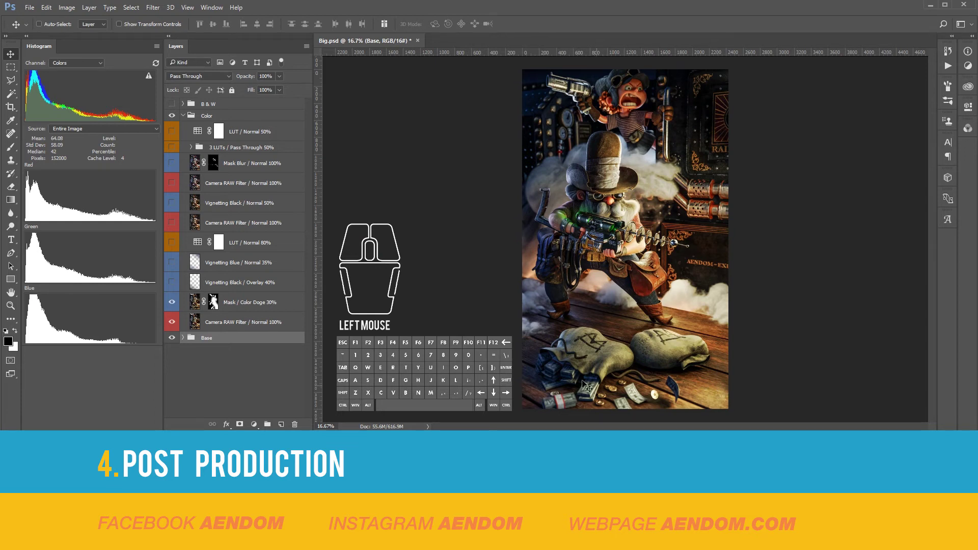
Step: Examine the Mask / Color Doge 30% layer's mask as a selection and on its own, then return to the full image
ctrl+click(213, 304)
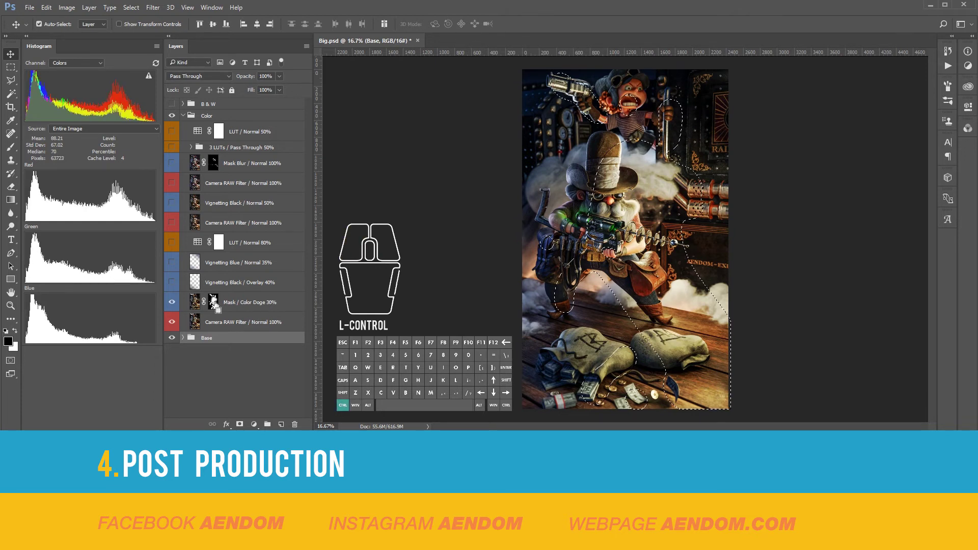
key(ctrl+d)
alt+click(214, 304)
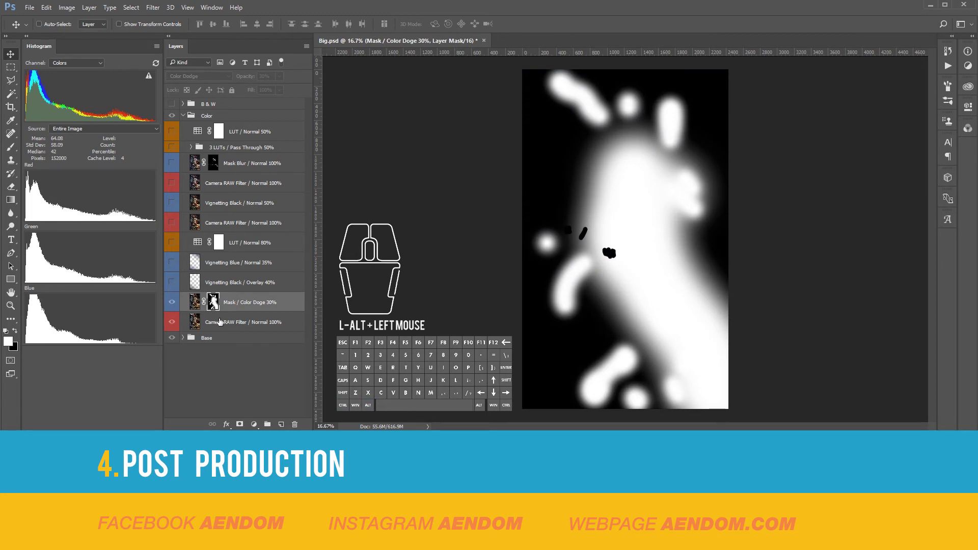
ctrl+click(195, 304)
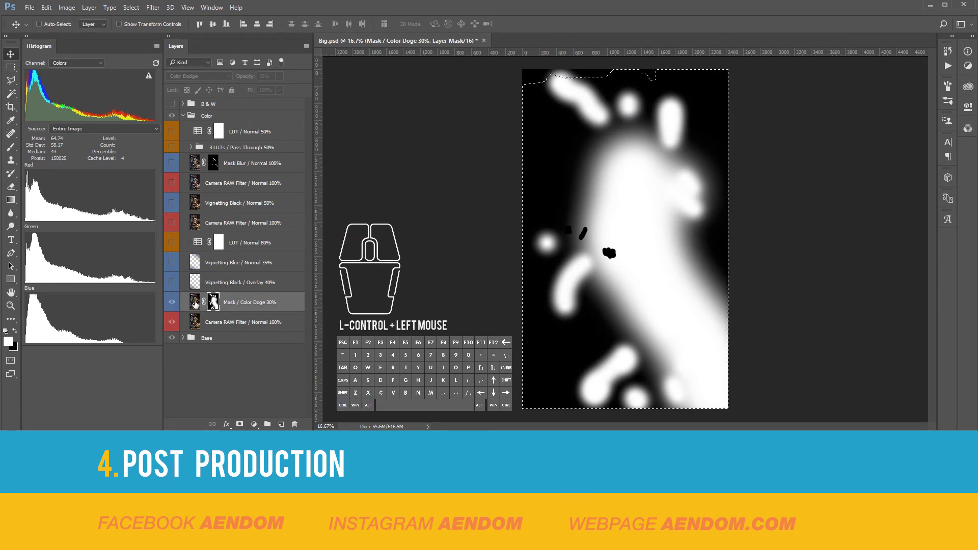
key(ctrl+d)
click(195, 303)
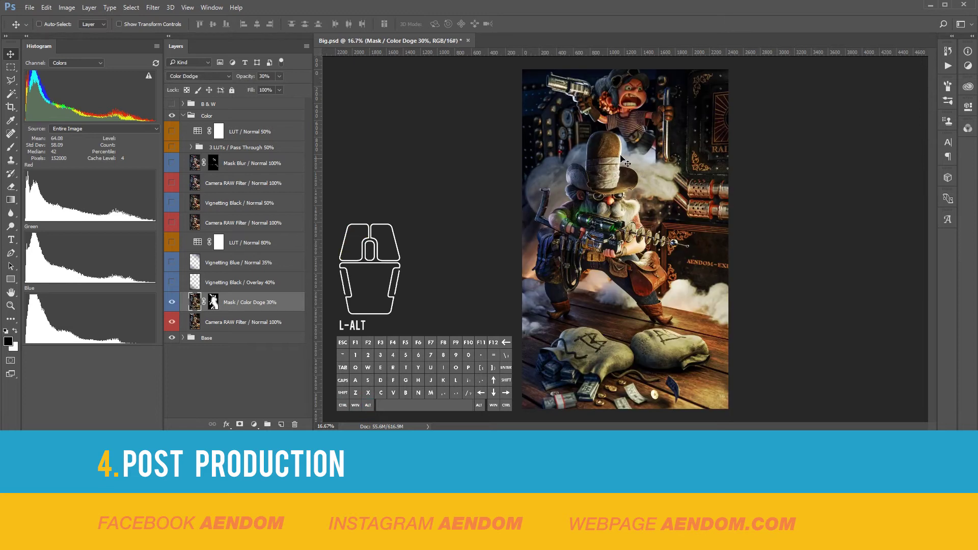
Step: Hide the Mask / Color Doge 30% layer and duplicate the lowest Camera RAW Filter layer
click(172, 304)
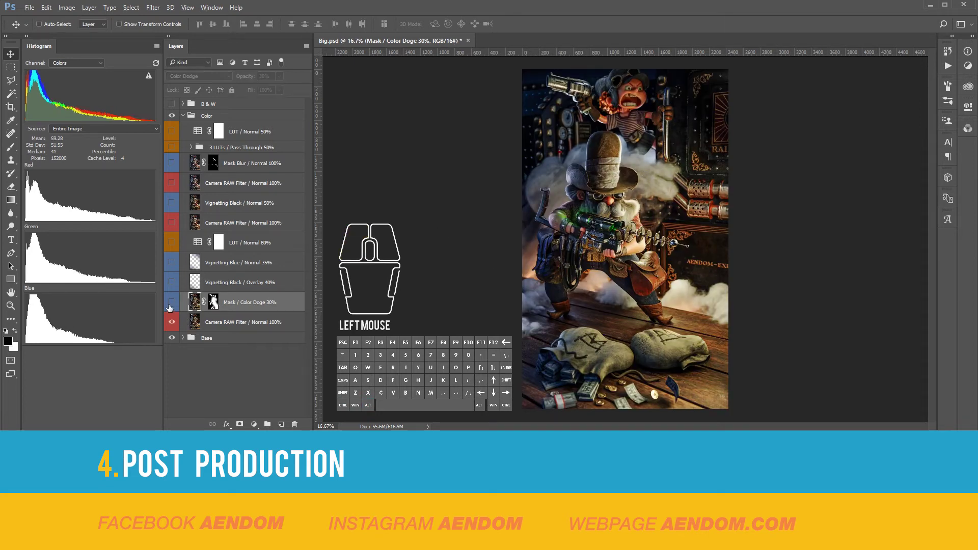
click(196, 322)
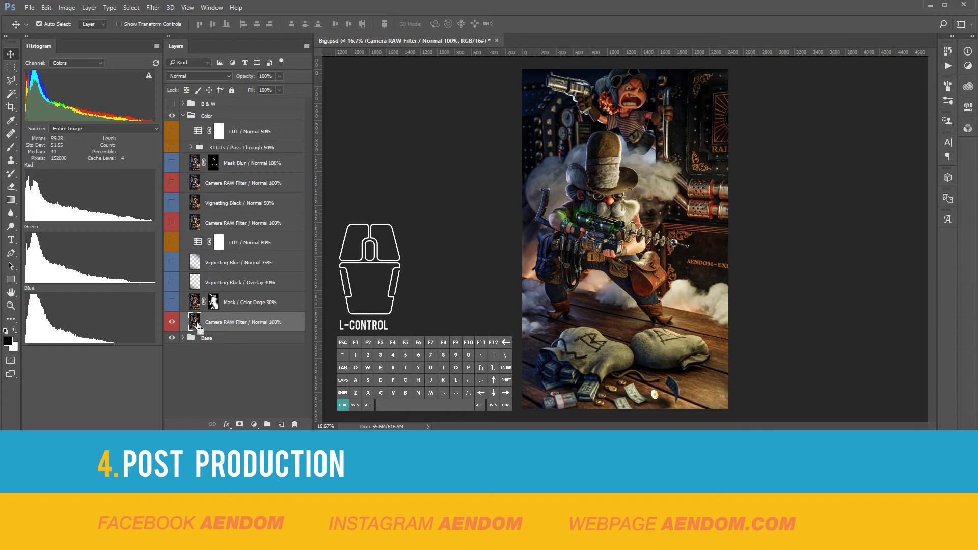
key(ctrl+j)
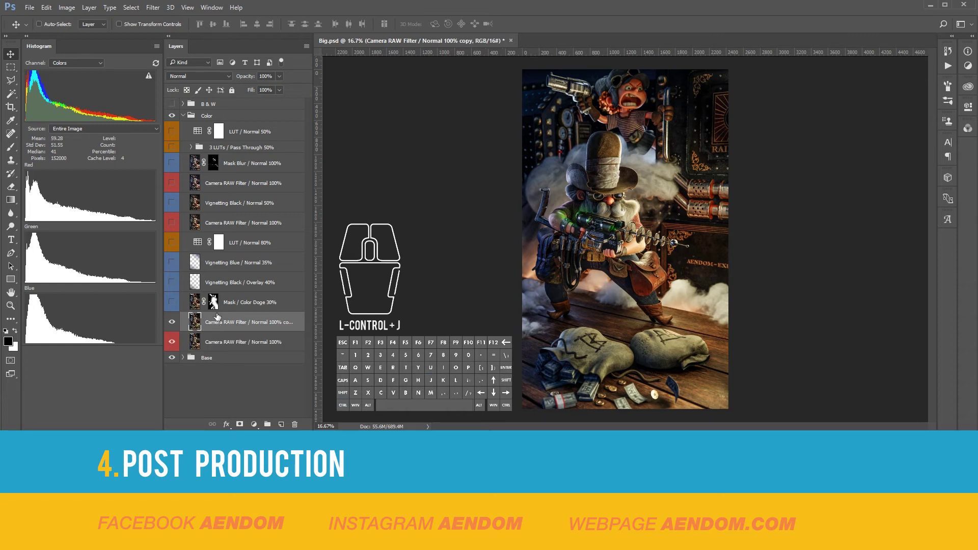
Step: Set the duplicated Camera RAW Filter layer to Color Dodge at 30% opacity and compare the image with and without it
click(203, 76)
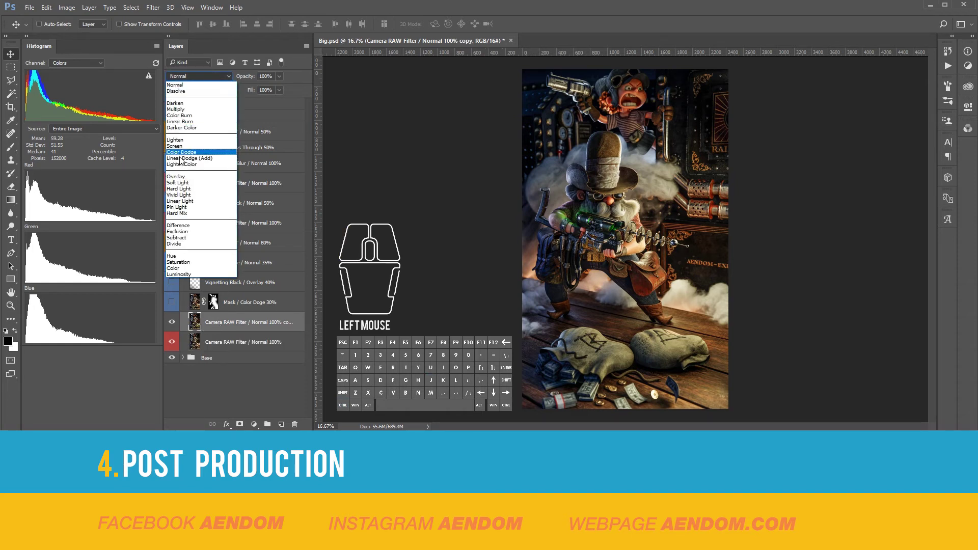
click(182, 153)
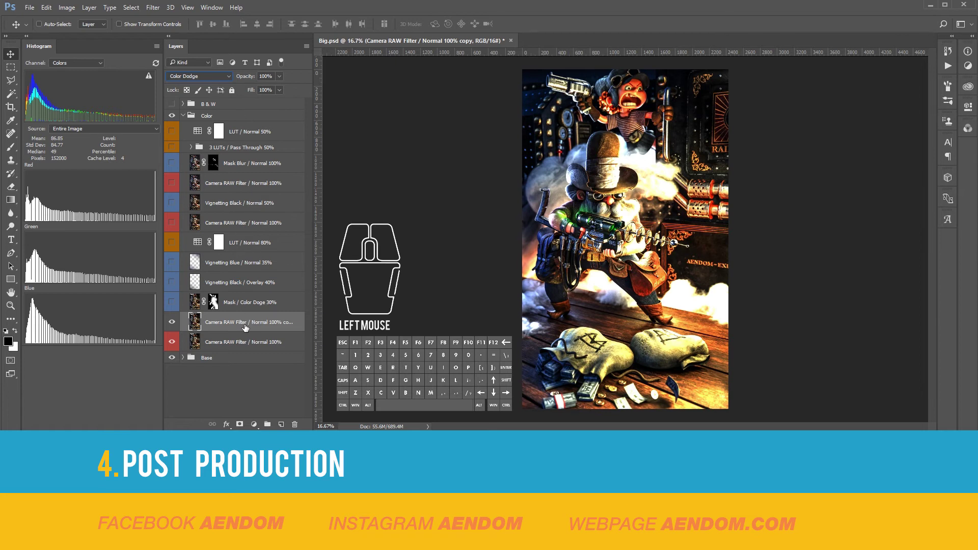
click(261, 79)
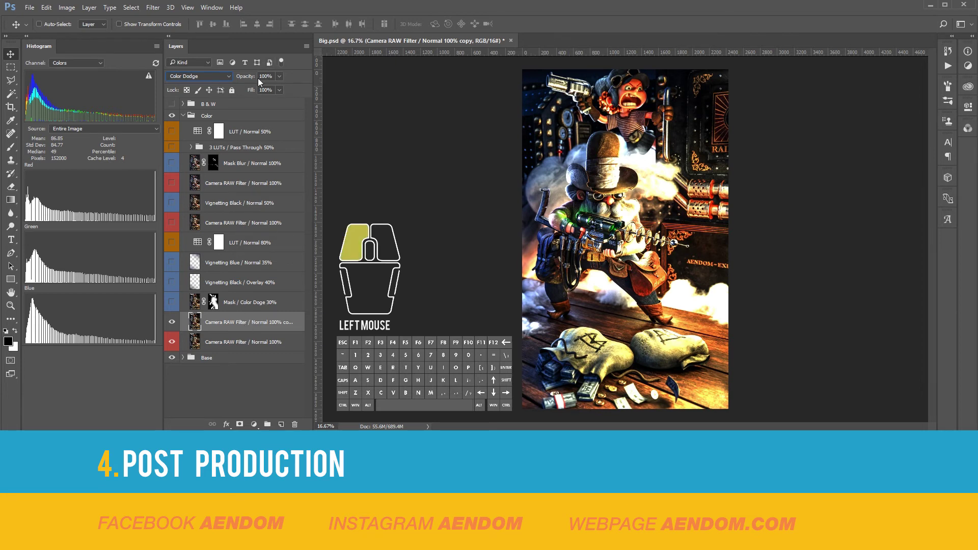
click(266, 76)
text(30)
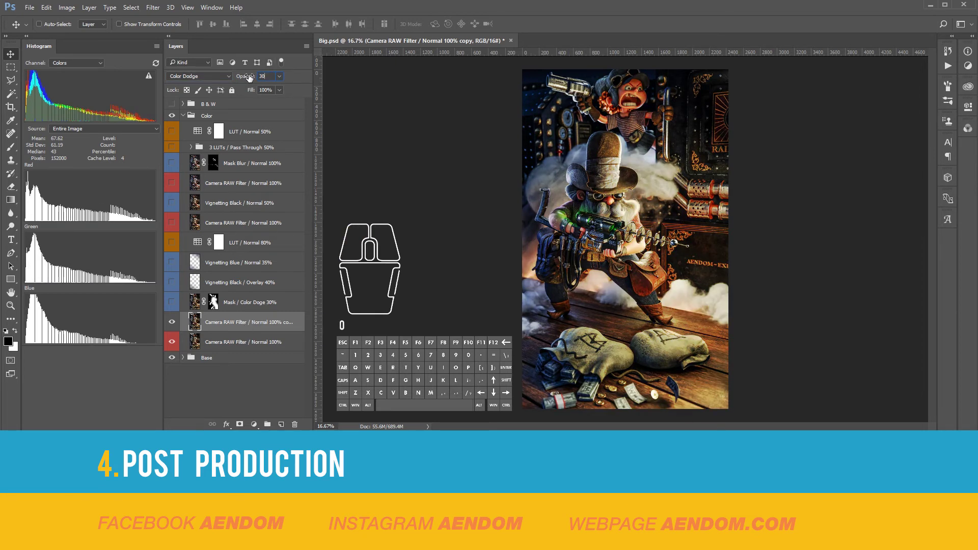
key(Return)
click(172, 322)
click(172, 322)
Step: Add a layer mask to the duplicated Camera RAW Filter layer and invert it to black
click(198, 321)
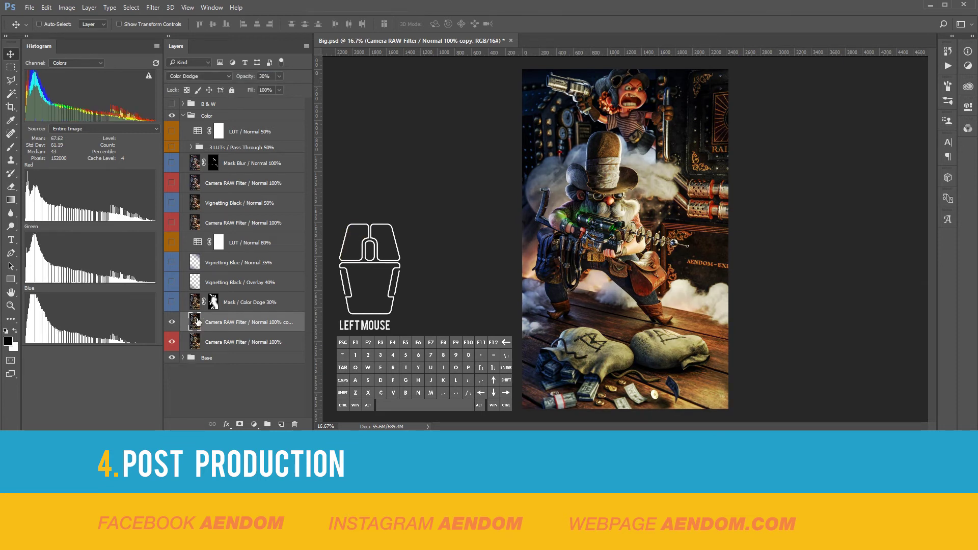
click(240, 425)
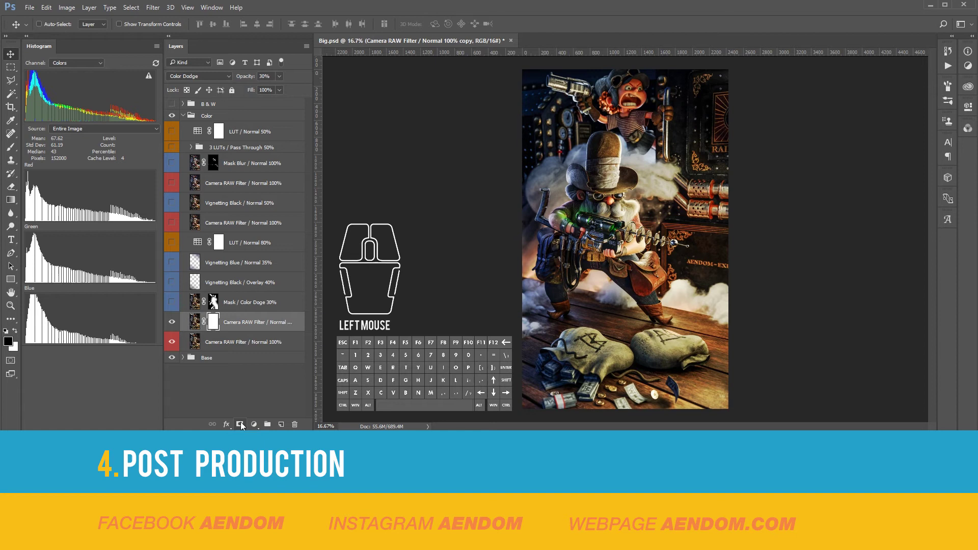
click(213, 322)
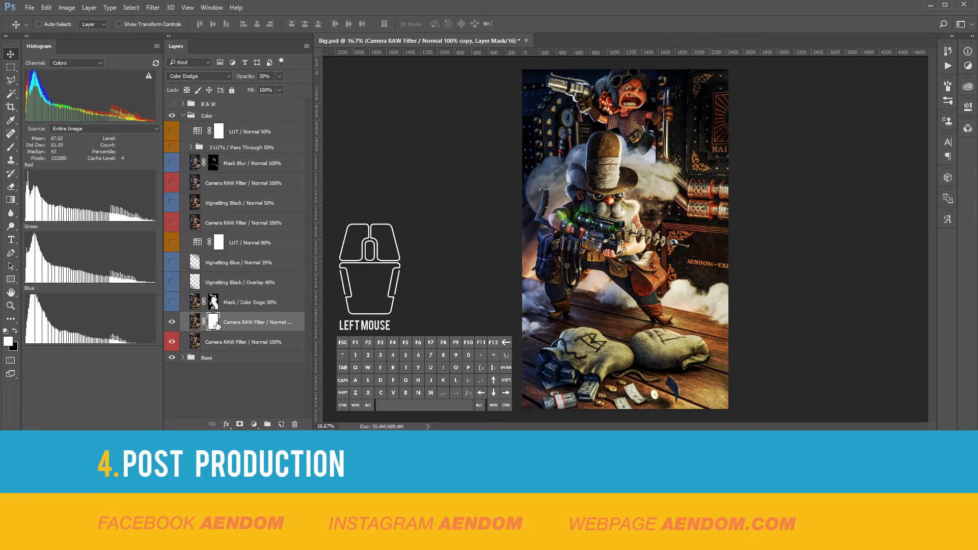
key(ctrl+i)
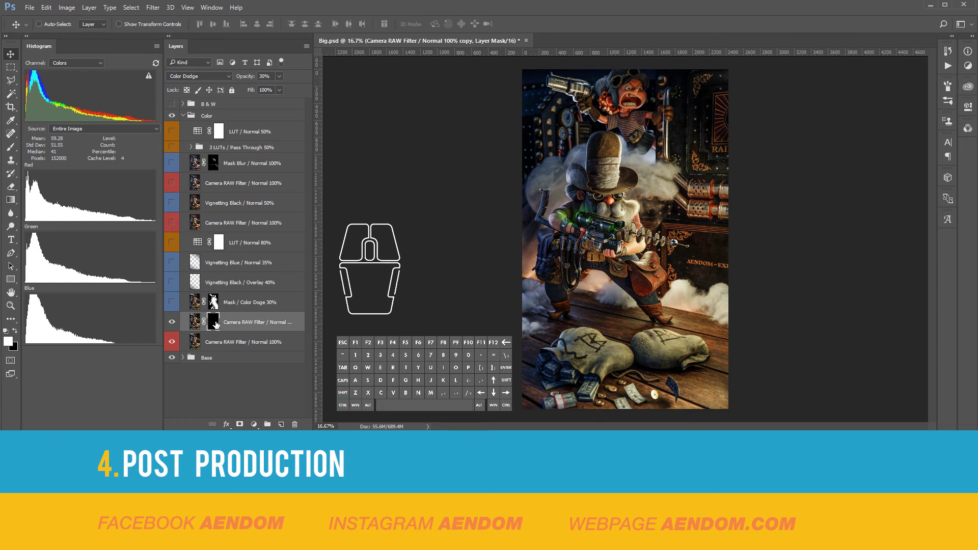
Step: Paint white on the duplicated layer's mask over the lower gunman's body and leg with the soft 500 px brush
click(11, 147)
click(53, 25)
scroll(102, 202, down, 3)
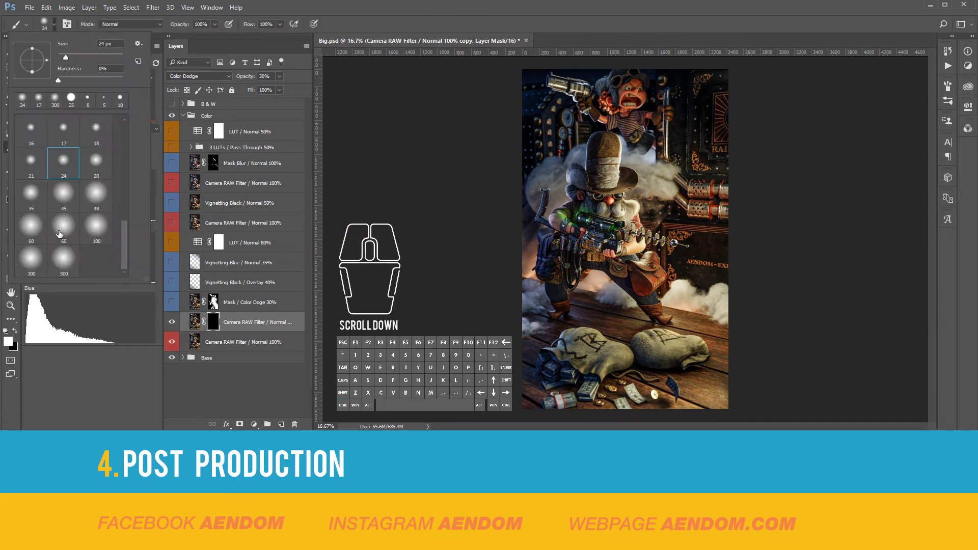
click(64, 226)
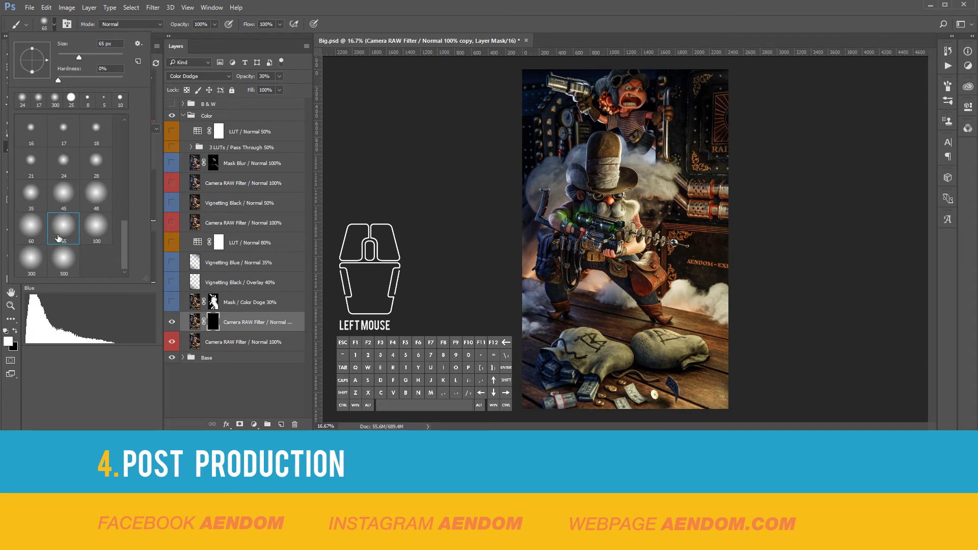
click(64, 258)
click(654, 293)
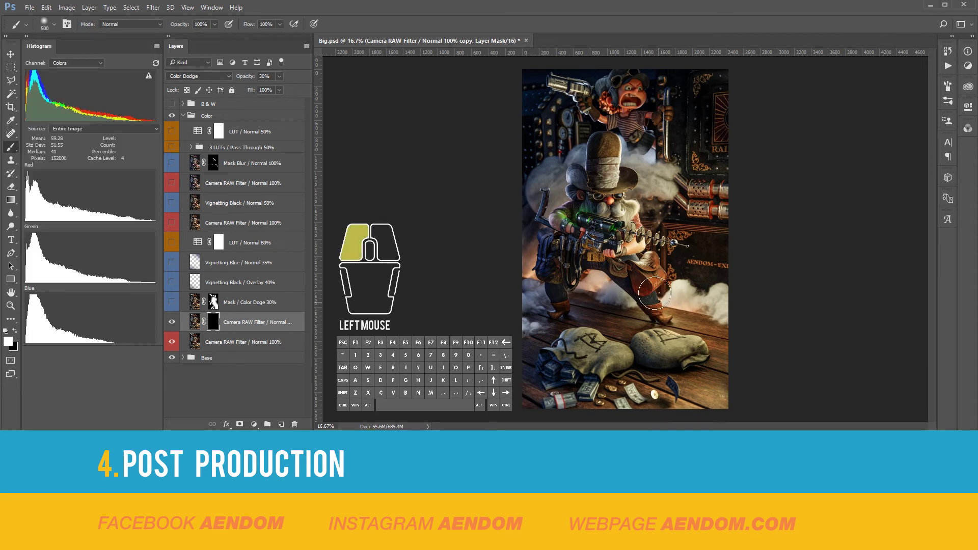
mouse_move(654, 293)
mouse_down()
mouse_move(639, 251)
mouse_move(646, 270)
mouse_move(606, 262)
mouse_move(639, 224)
mouse_up()
Step: Continue painting the mask white over the gunman's beard, the pipes beside him, his front boot and his hat
key(ctrl+plus)
key(ctrl+plus)
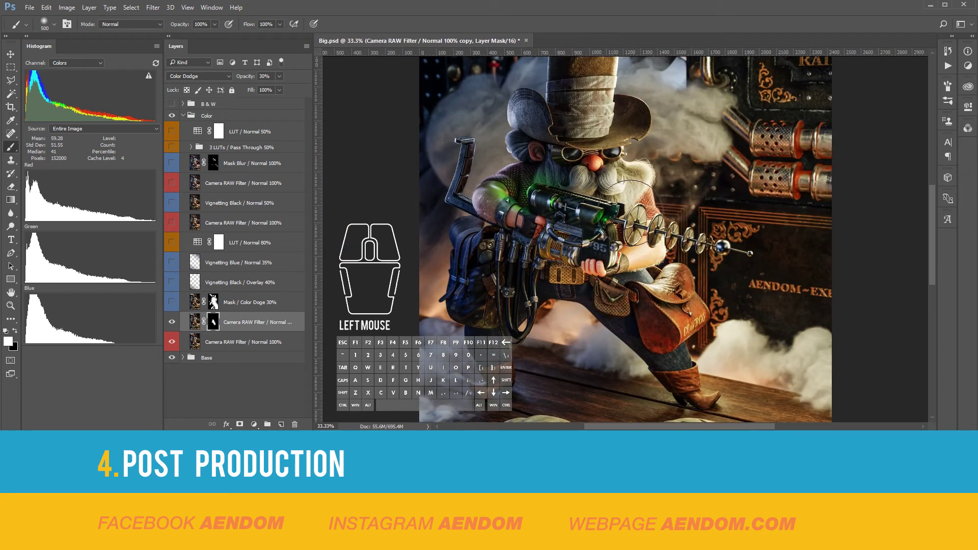
mouse_move(632, 176)
mouse_down()
mouse_move(631, 126)
mouse_move(623, 152)
mouse_up()
key(space)
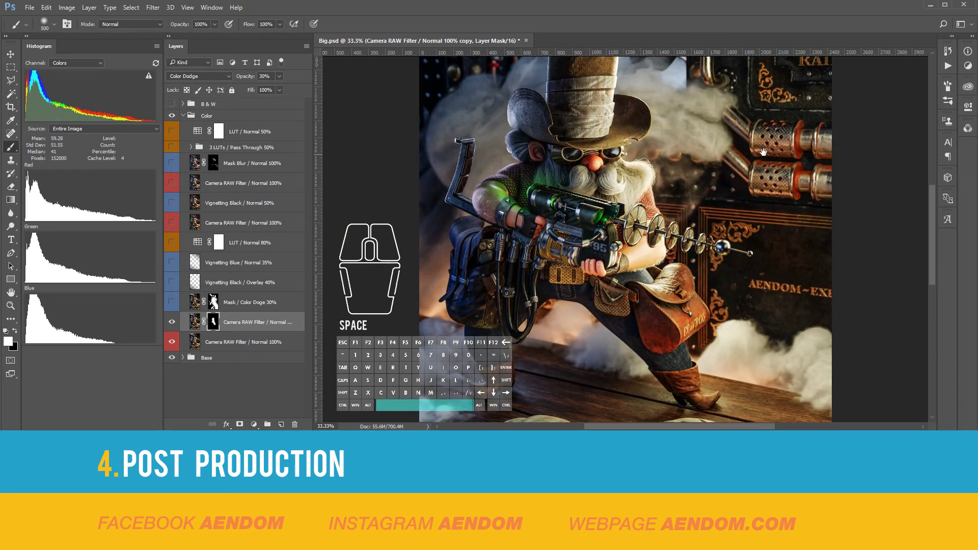
drag(764, 137, 764, 203)
drag(713, 351, 728, 393)
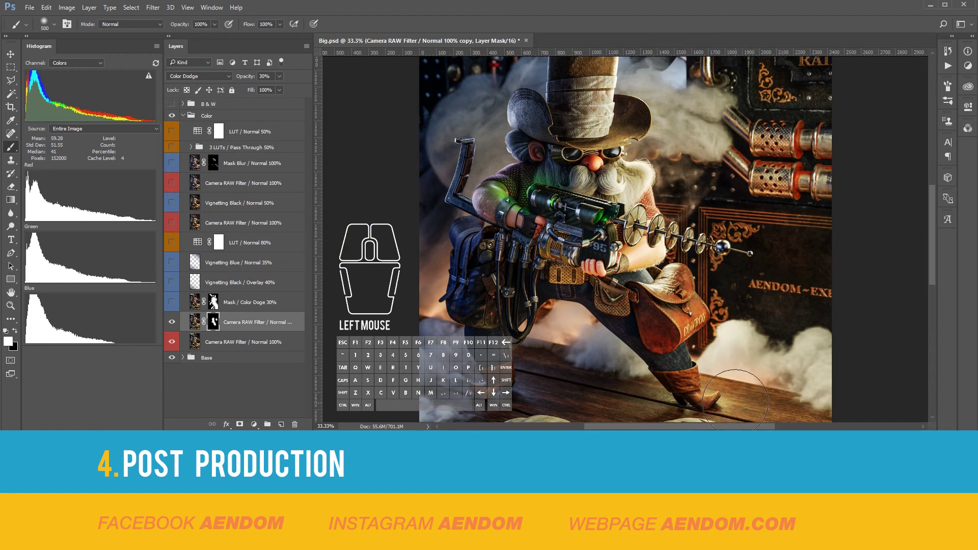
key(space)
mouse_move(614, 111)
mouse_down()
mouse_move(628, 243)
mouse_move(604, 169)
mouse_up()
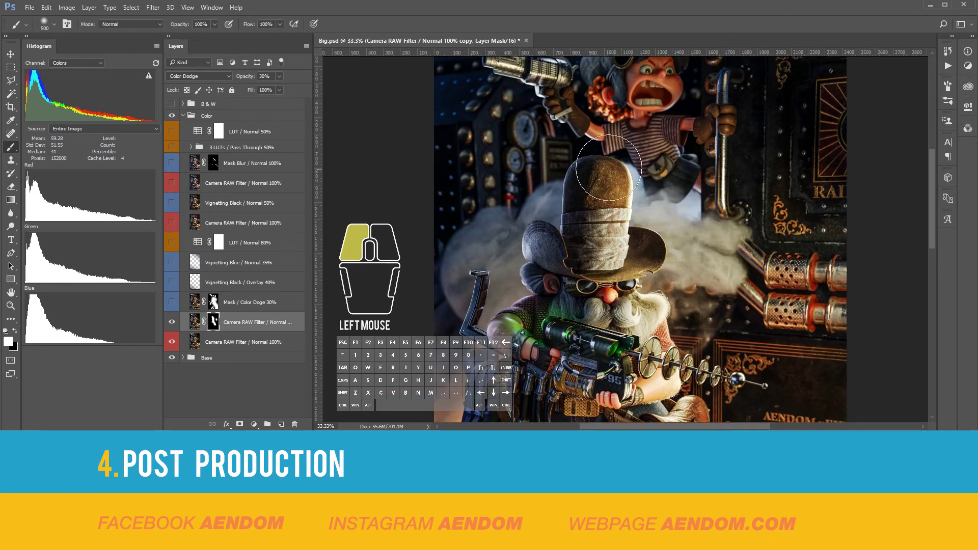
Step: Paint the mask white over the upper character's body, the revolver, the vertical pole and the copper pipes
key(space)
mouse_move(647, 124)
mouse_down()
mouse_move(608, 197)
mouse_move(604, 232)
mouse_up()
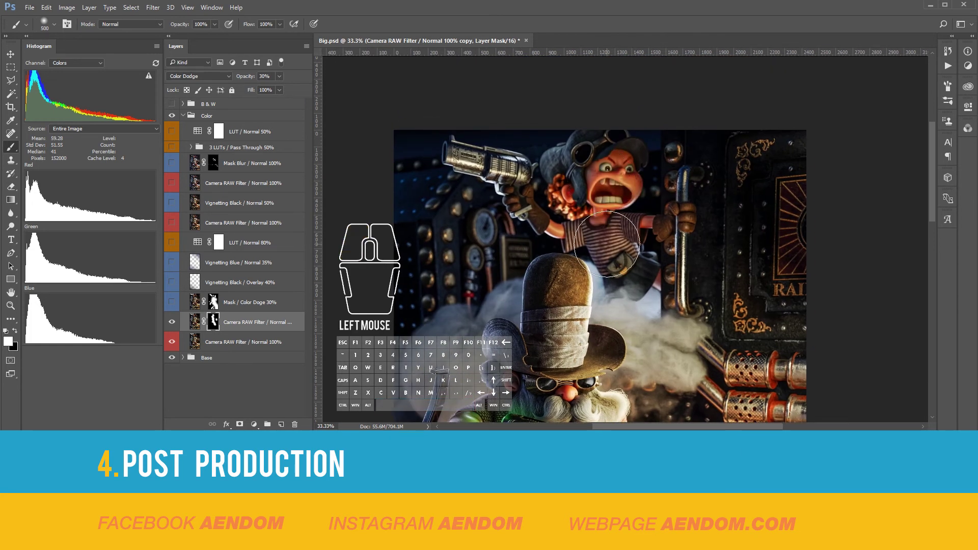
drag(476, 159, 473, 163)
drag(671, 270, 687, 239)
drag(706, 204, 758, 360)
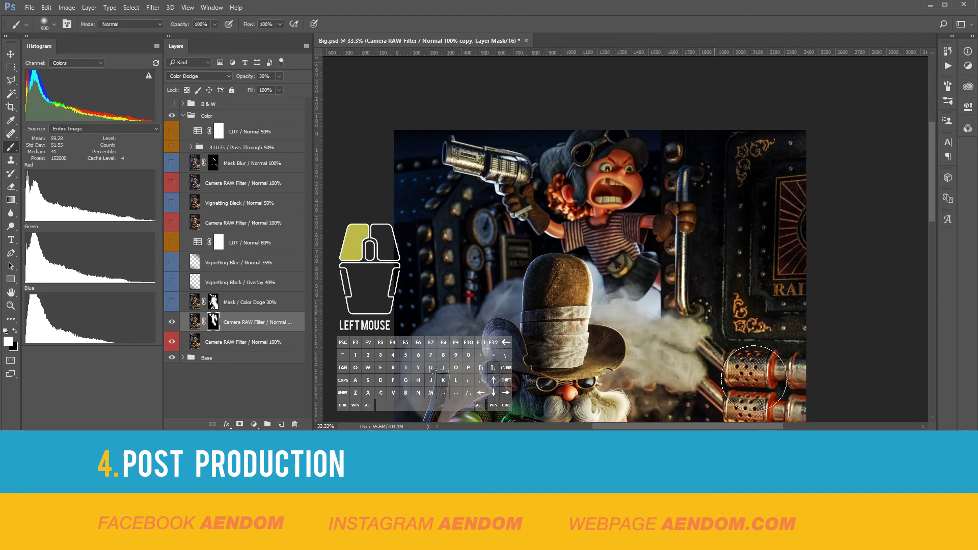
key(space)
mouse_move(678, 398)
mouse_down()
mouse_move(654, 209)
mouse_move(639, 391)
mouse_up()
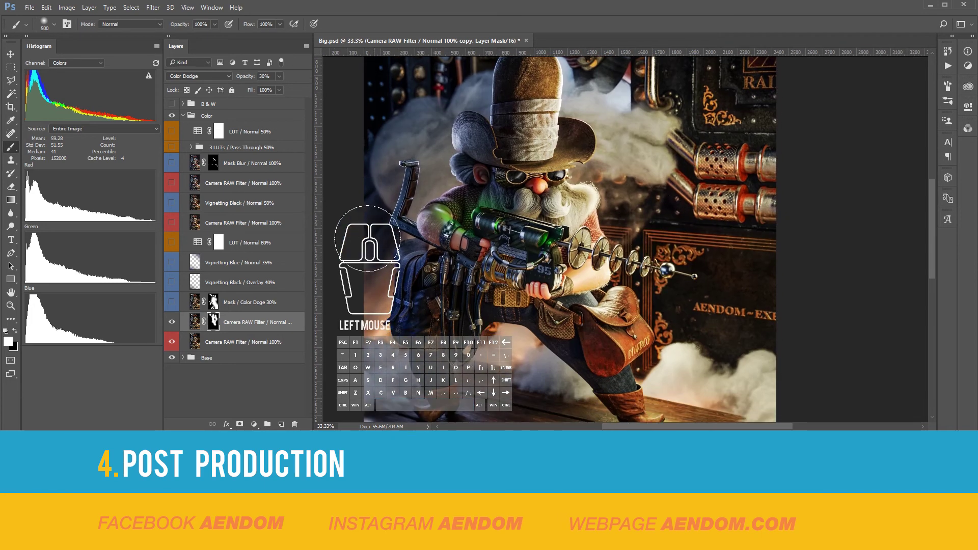
Step: Compare the image with and without the masked duplicate Camera RAW Filter layer, then delete that duplicate
key(ctrl+minus)
key(ctrl+minus)
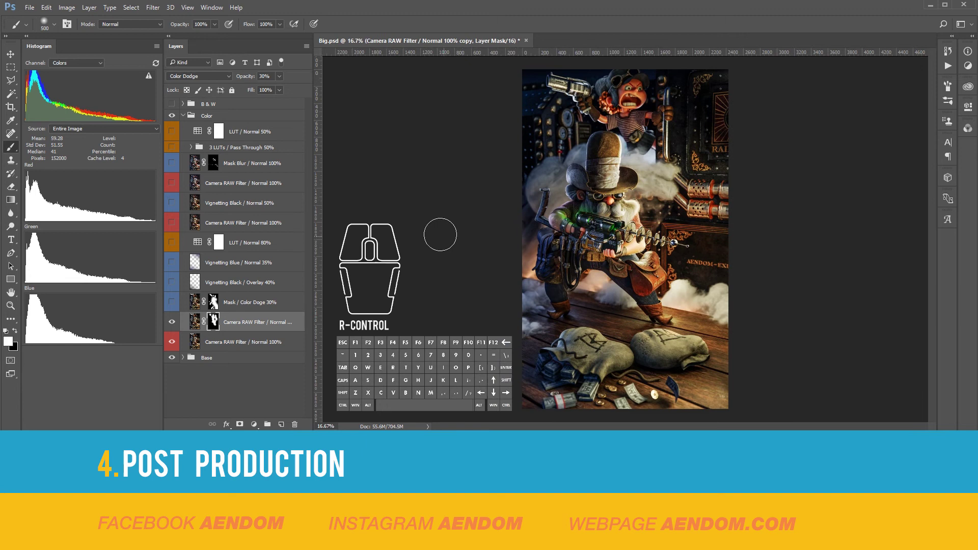
click(172, 322)
click(172, 322)
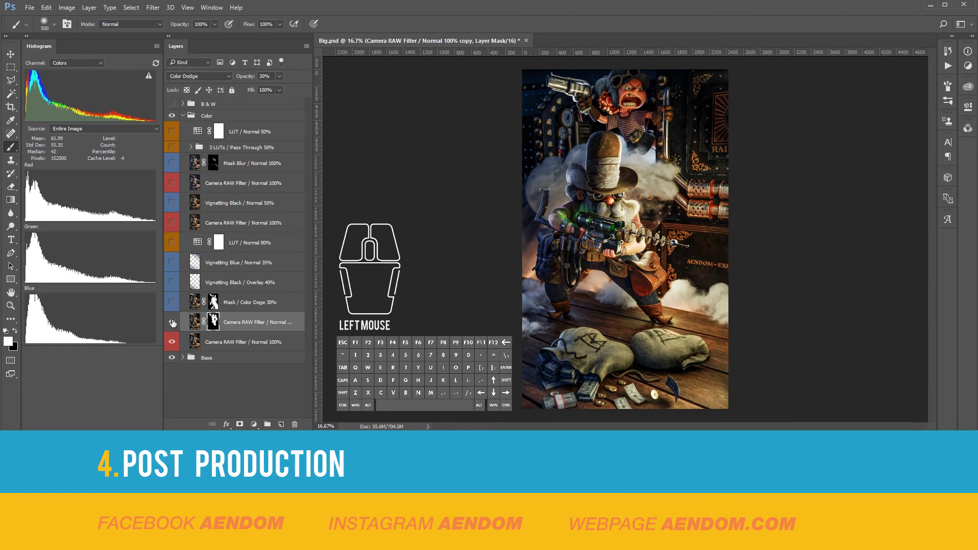
click(173, 323)
click(173, 323)
key(Delete)
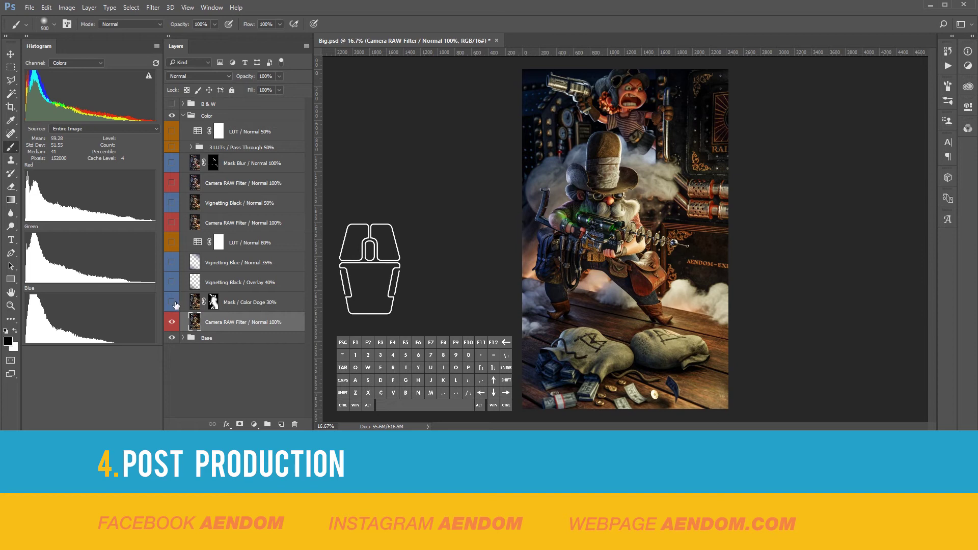
Step: Show the Mask / Color Doge 30% and Vignetting Black / Overlay 40% layers, comparing the image with and without the vignette
click(172, 302)
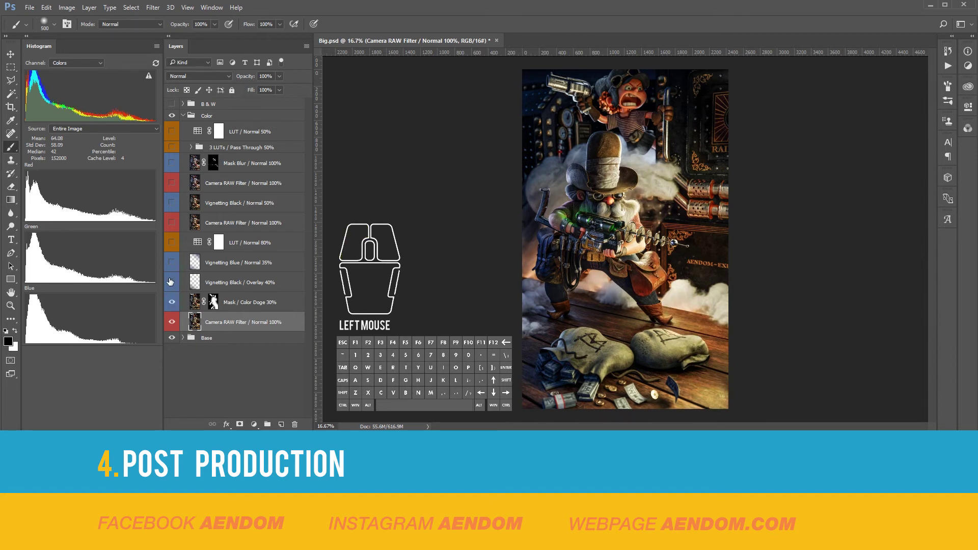
click(172, 283)
click(172, 283)
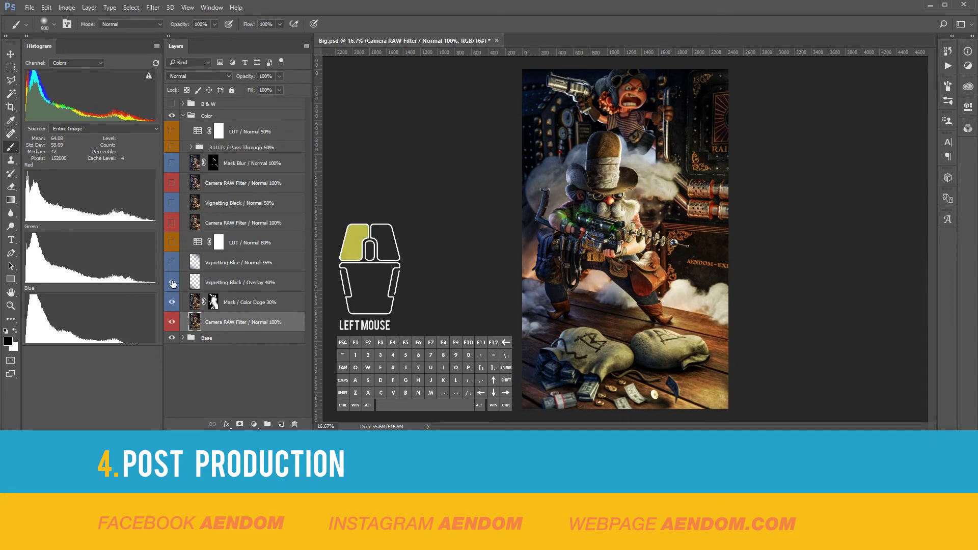
click(172, 283)
click(196, 284)
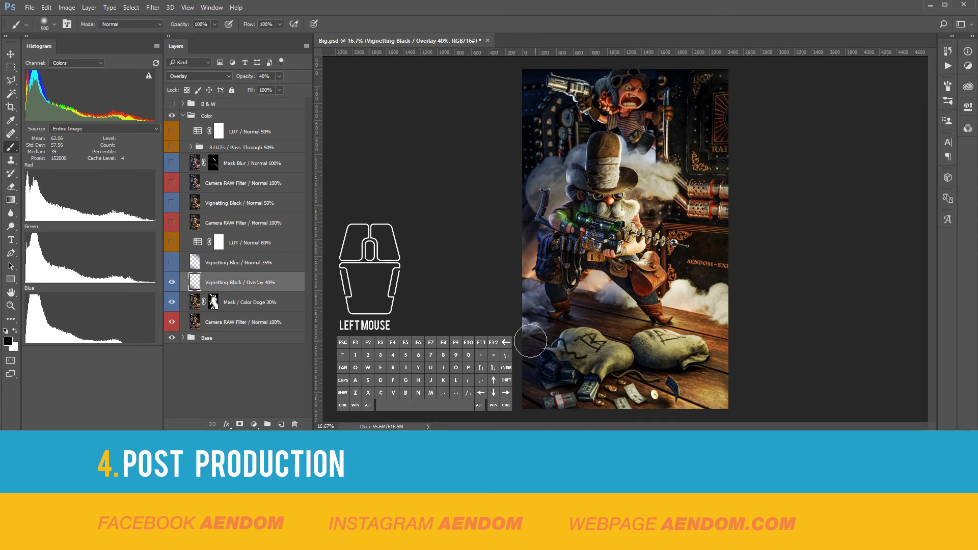
click(172, 283)
click(173, 283)
Step: Show the Vignetting Blue / Normal 35% layer, preview it at 100% opacity, then set its opacity to 35%
click(172, 264)
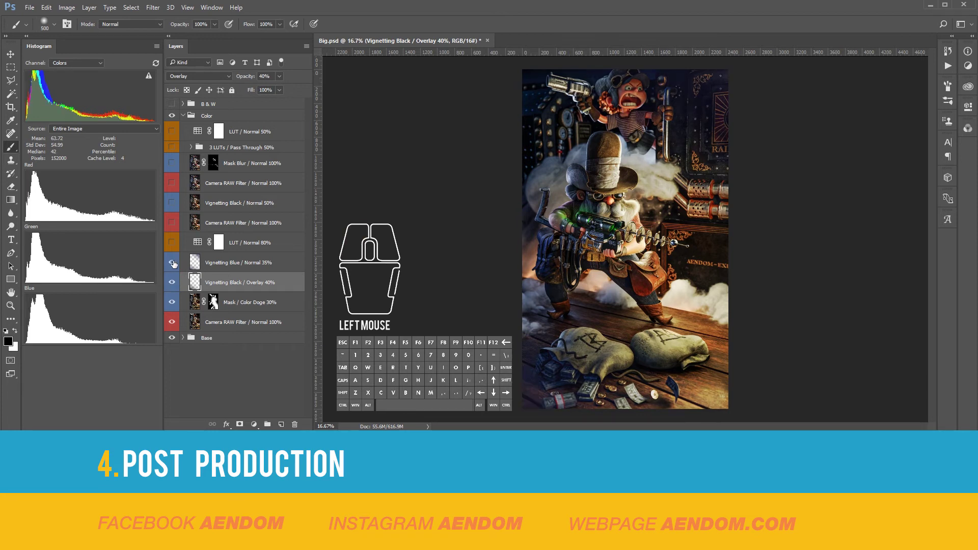
click(197, 263)
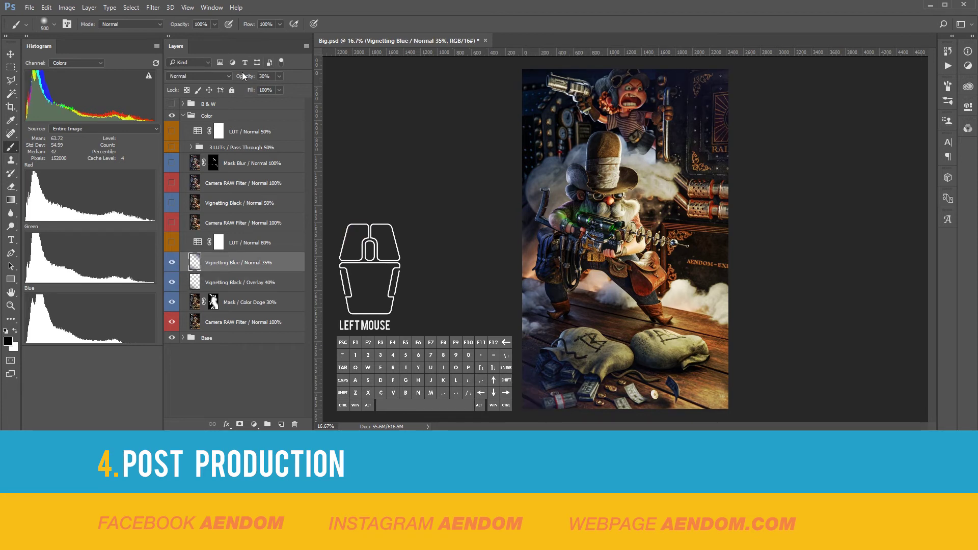
drag(243, 77, 295, 77)
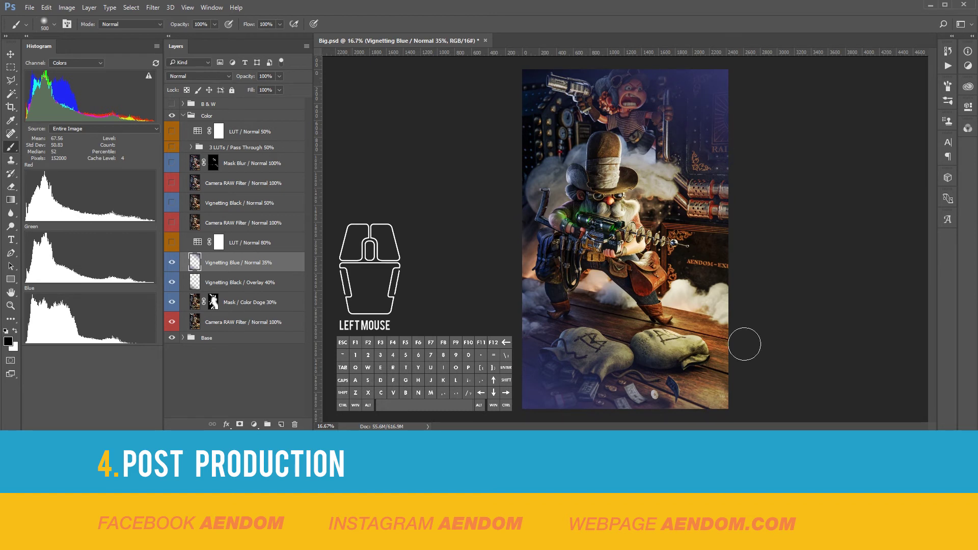
click(272, 74)
text(35)
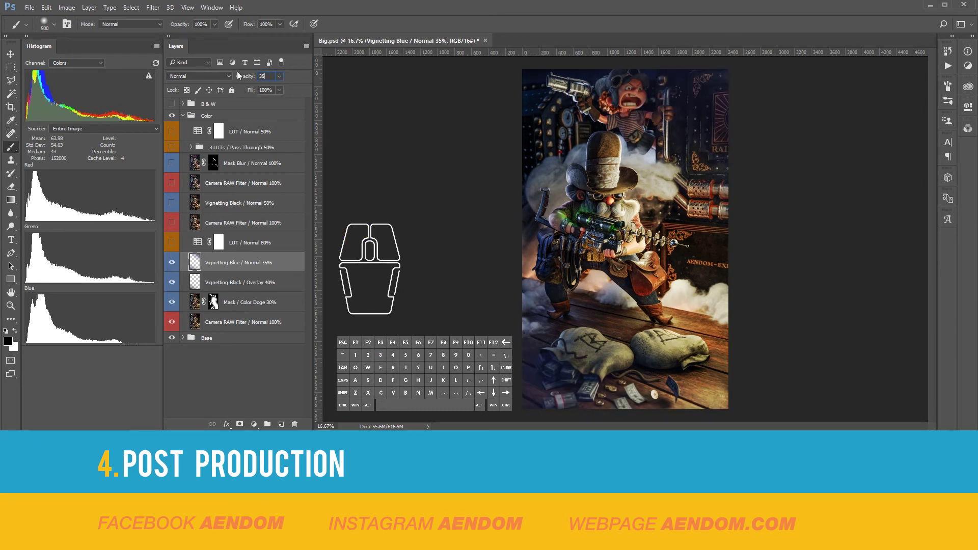
key(Return)
Step: Select the LUT / Normal 80% layer and compare the image with and without it, leaving it hidden
click(174, 248)
click(197, 243)
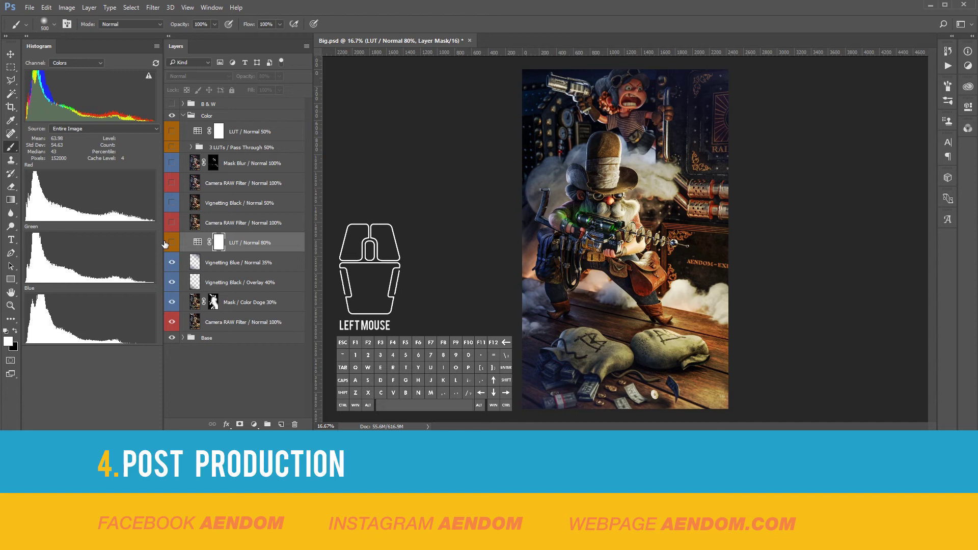
click(172, 244)
click(172, 244)
click(173, 245)
click(172, 245)
Step: Add a Color Lookup adjustment layer above LUT / Normal 80% and load the F-8030-LOG.3dl 3DLUT file
click(253, 423)
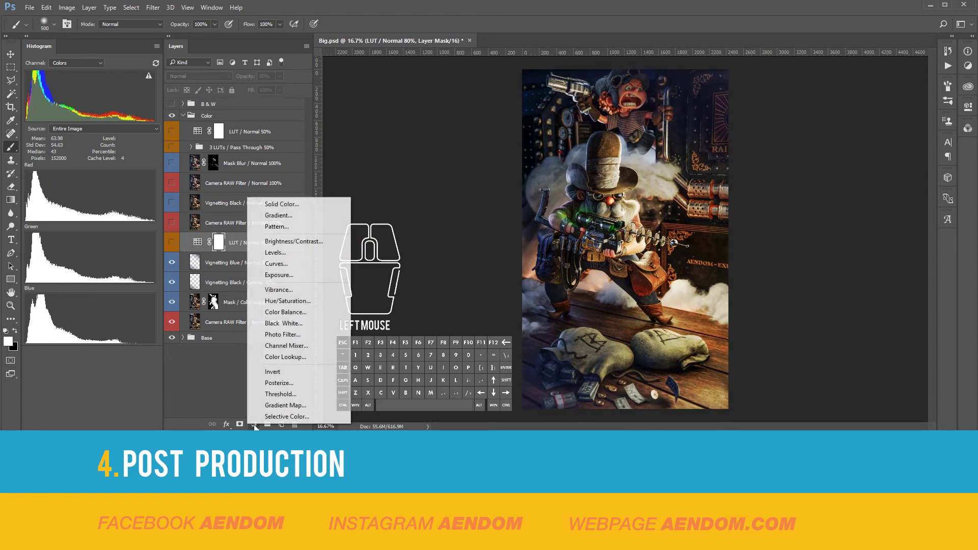
click(295, 357)
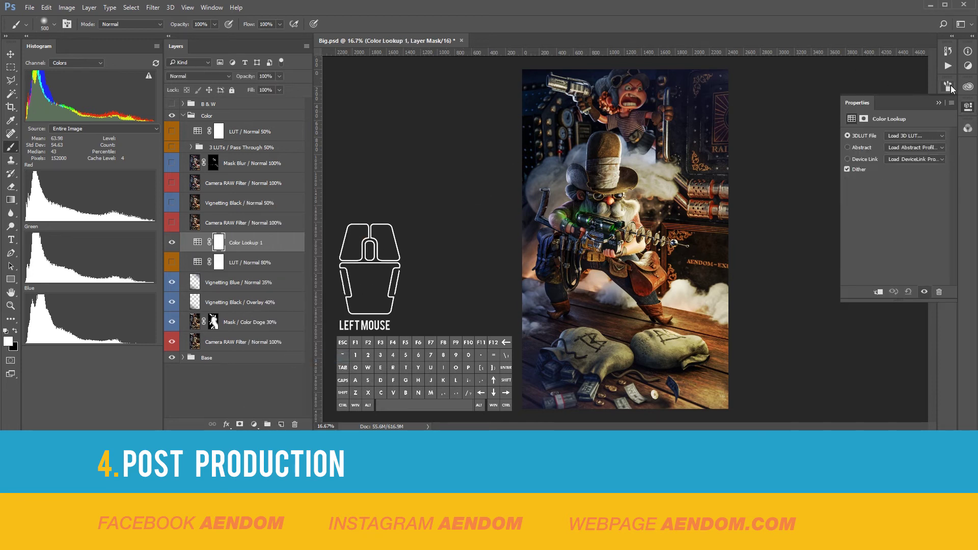
click(944, 136)
drag(972, 162, 973, 272)
click(889, 166)
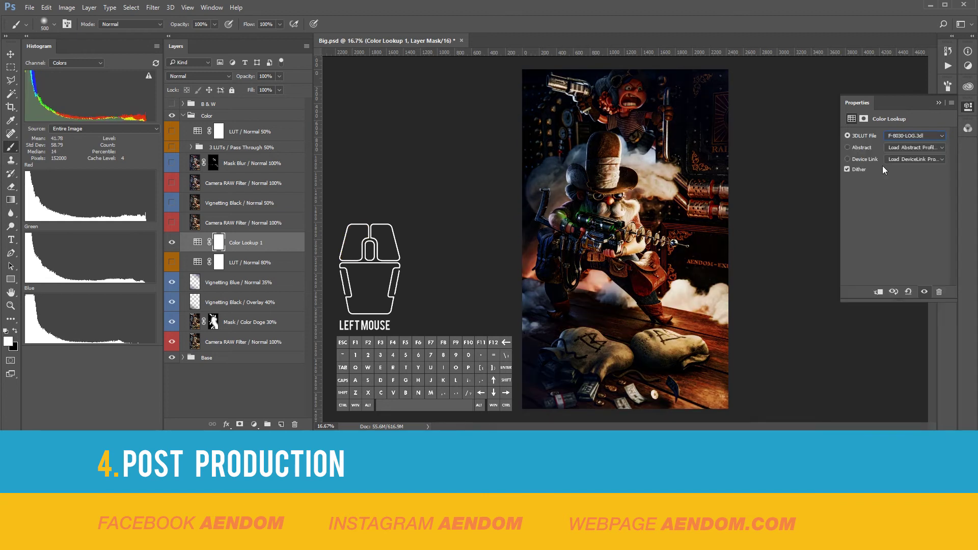
Step: Try the following 3DLUT presets through F-8160-STD.3dl on the Color Lookup layer, then delete that layer
key(Down)
key(Down)
key(Down)
key(Down)
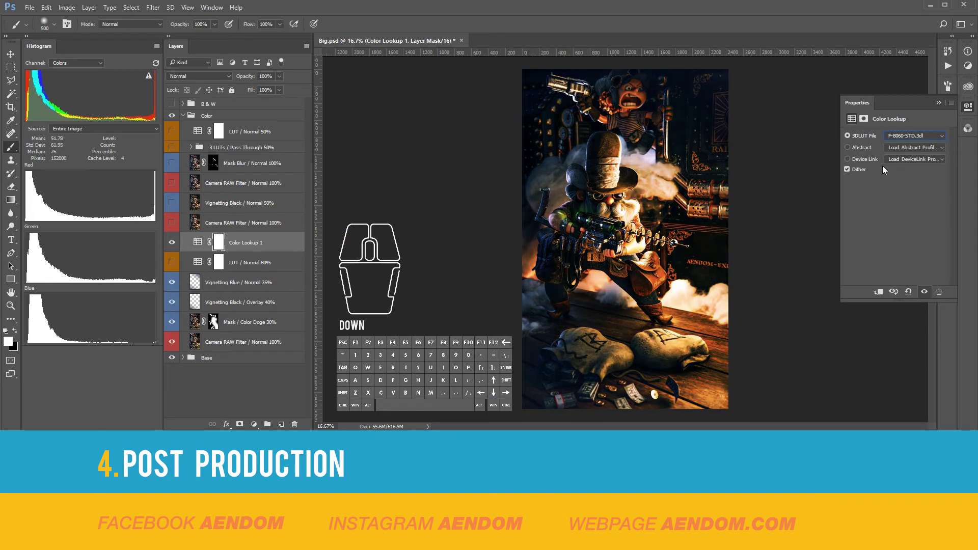
key(Down)
key(Down)
key(Down)
key(Down)
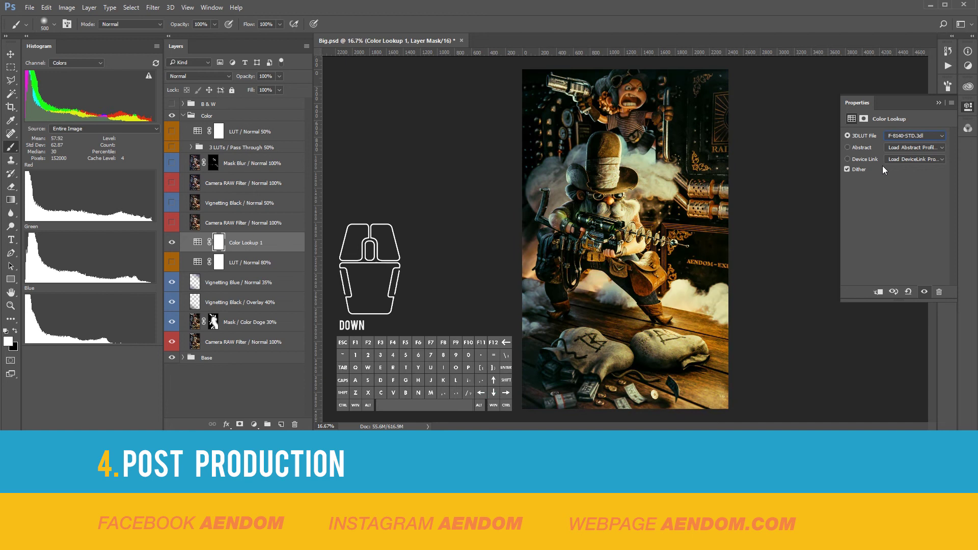
key(Down)
key(Down)
key(Down)
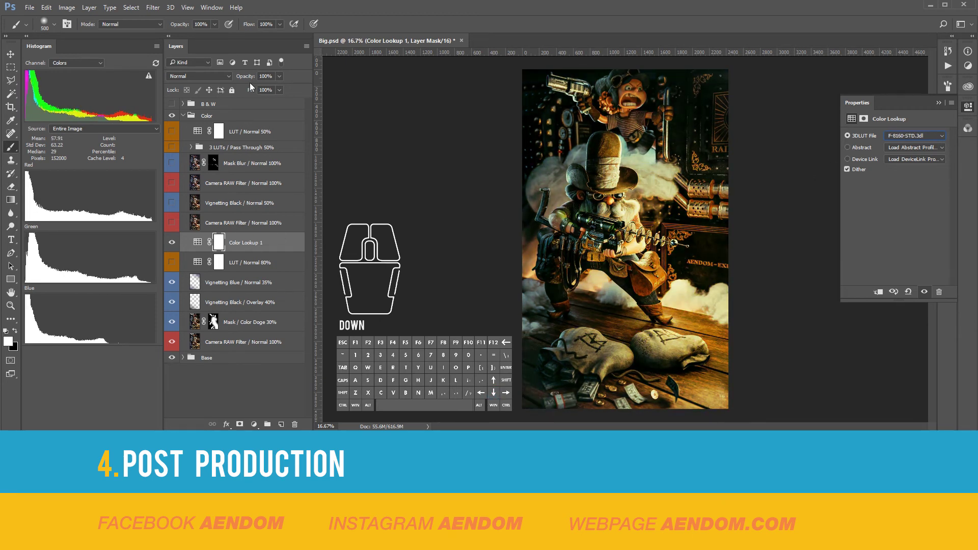
mouse_move(246, 76)
mouse_down()
mouse_move(212, 81)
mouse_move(243, 81)
mouse_up()
key(Delete)
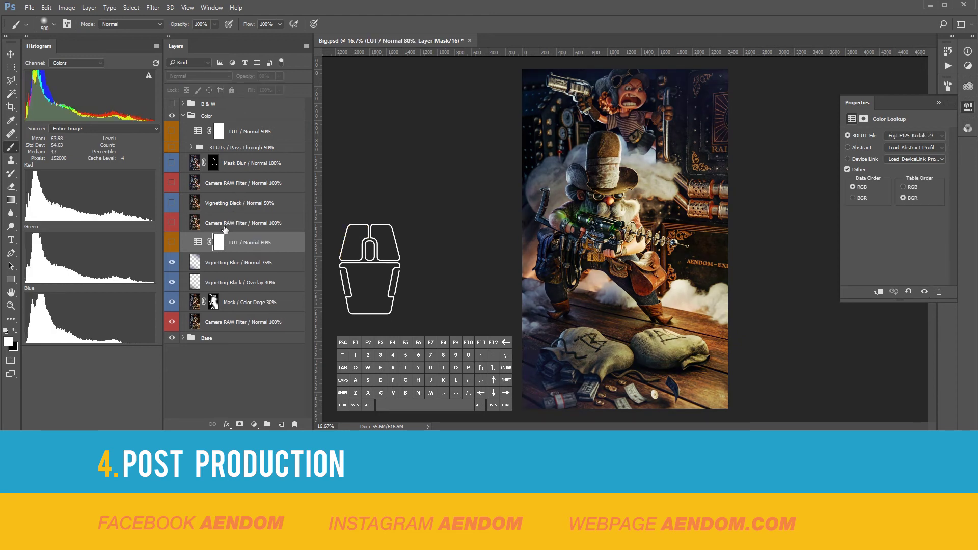
Step: Show the LUT / Normal 80% layer and the Camera RAW Filter layer directly above it, comparing the image with and without each
click(175, 244)
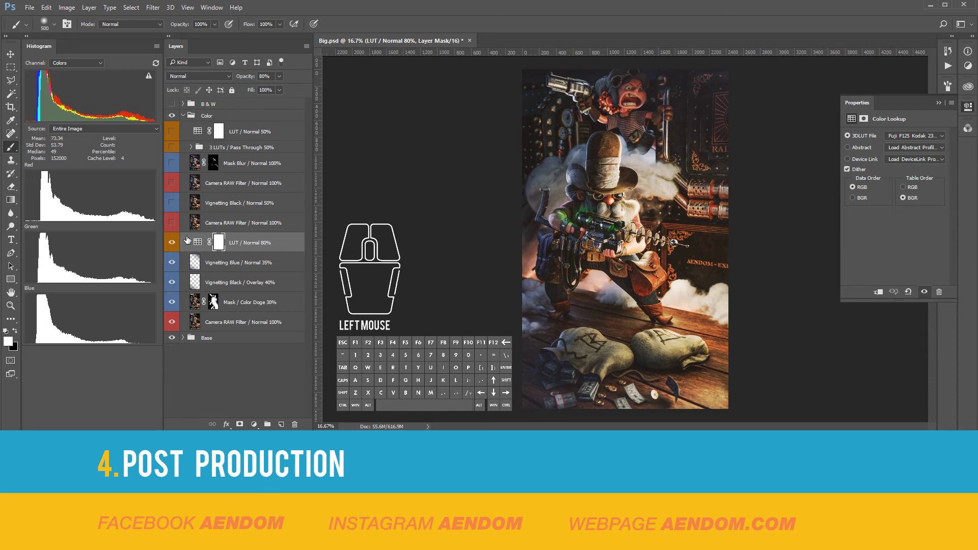
click(172, 224)
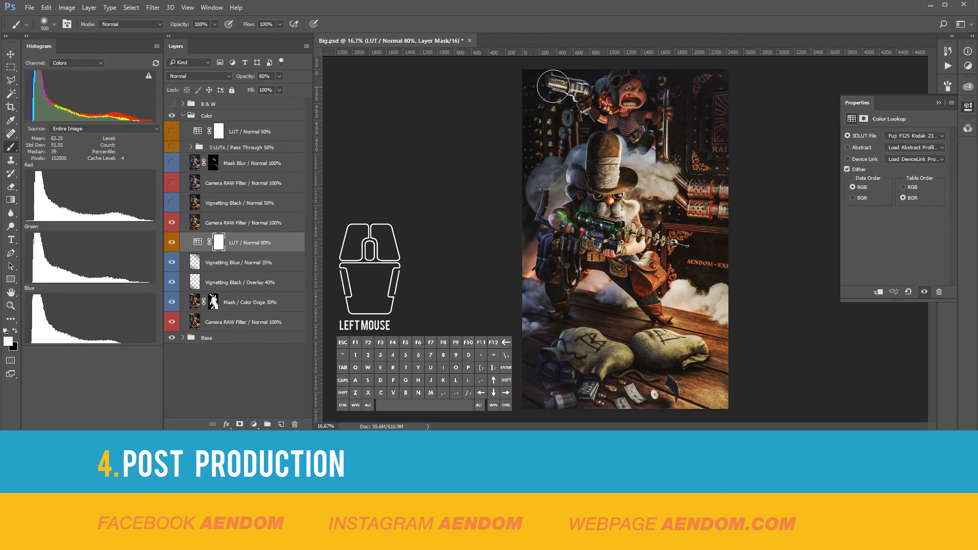
click(172, 243)
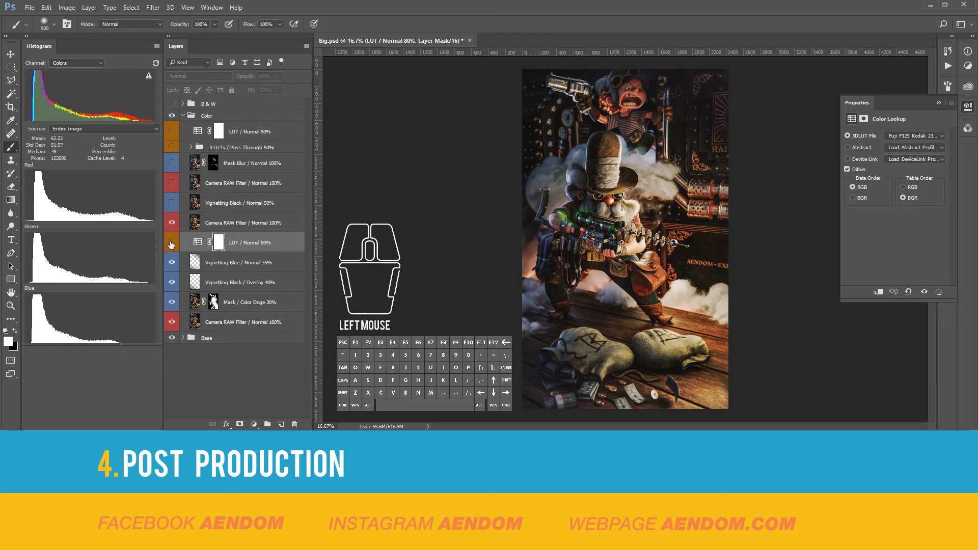
click(172, 243)
click(172, 222)
click(172, 223)
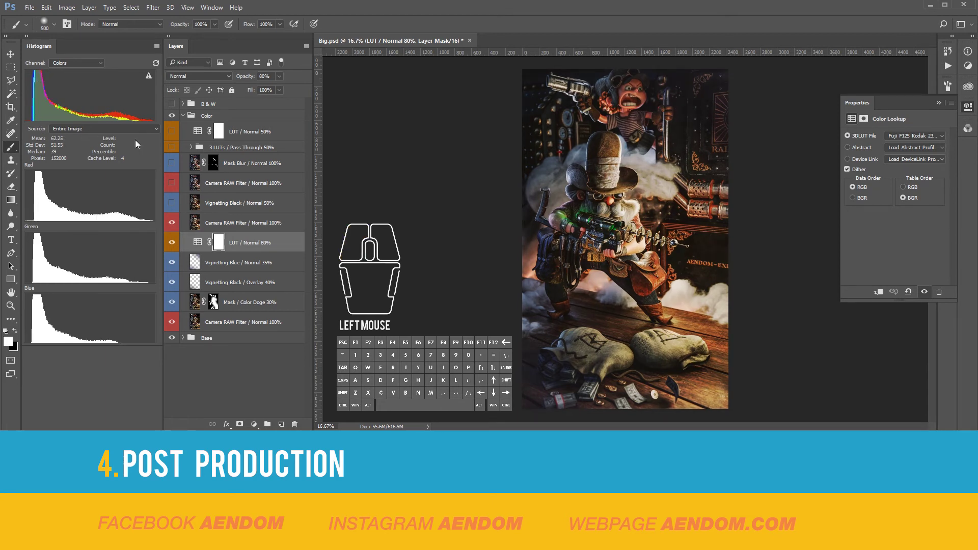
Step: Show the Vignetting Black / Normal 50% layer and compare the image with and without it
click(173, 202)
click(172, 203)
click(172, 203)
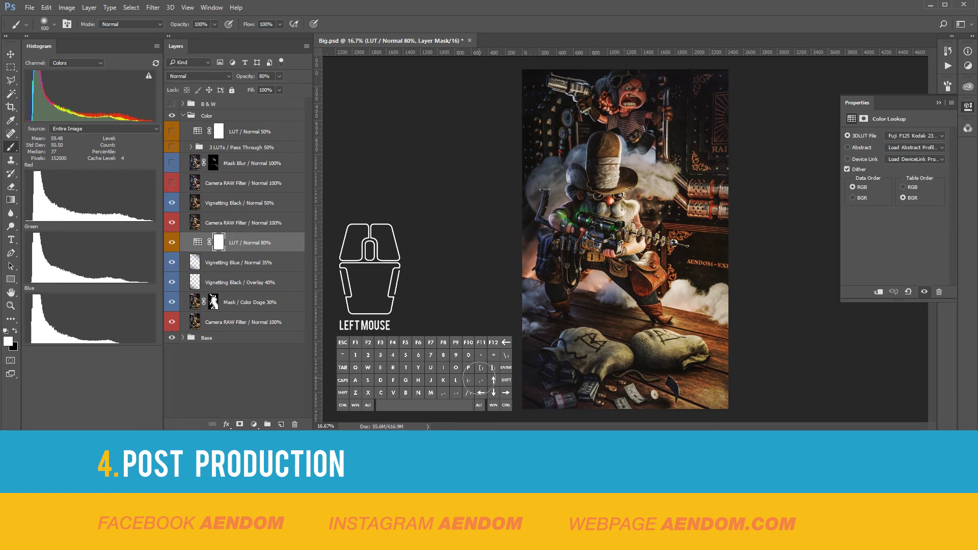
click(173, 203)
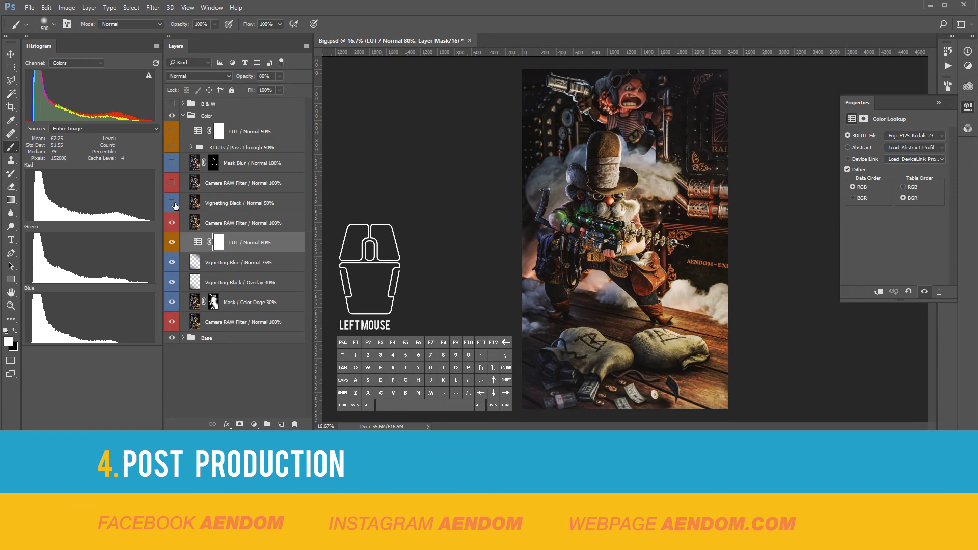
click(172, 203)
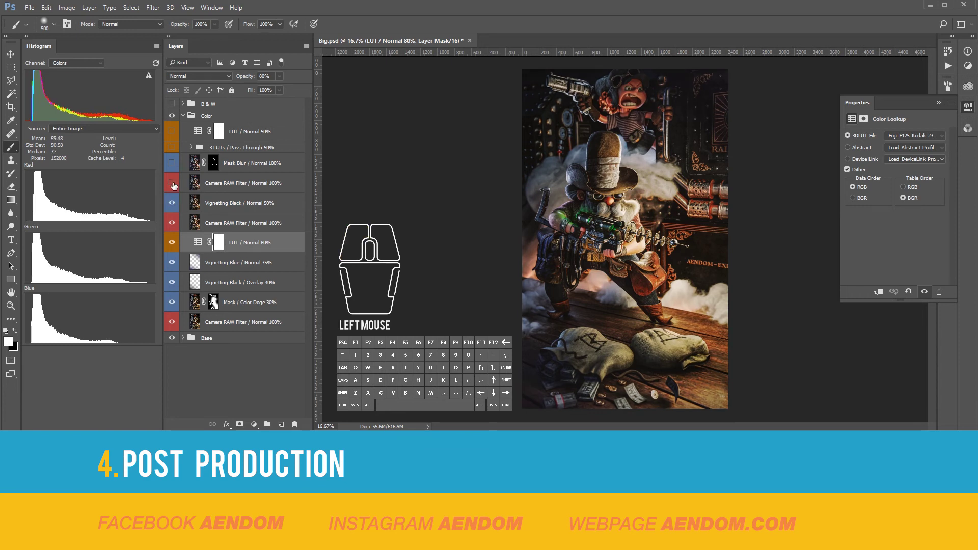
Step: Duplicate the Vignetting Black / Normal 50% layer, try a Camera Raw Filter temperature of -23 on the copy, then delete it
click(173, 184)
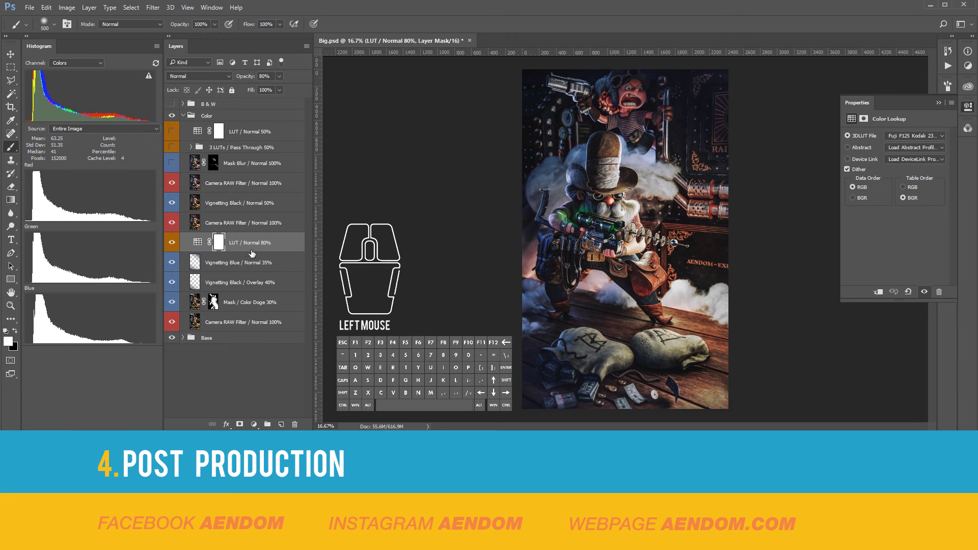
click(176, 185)
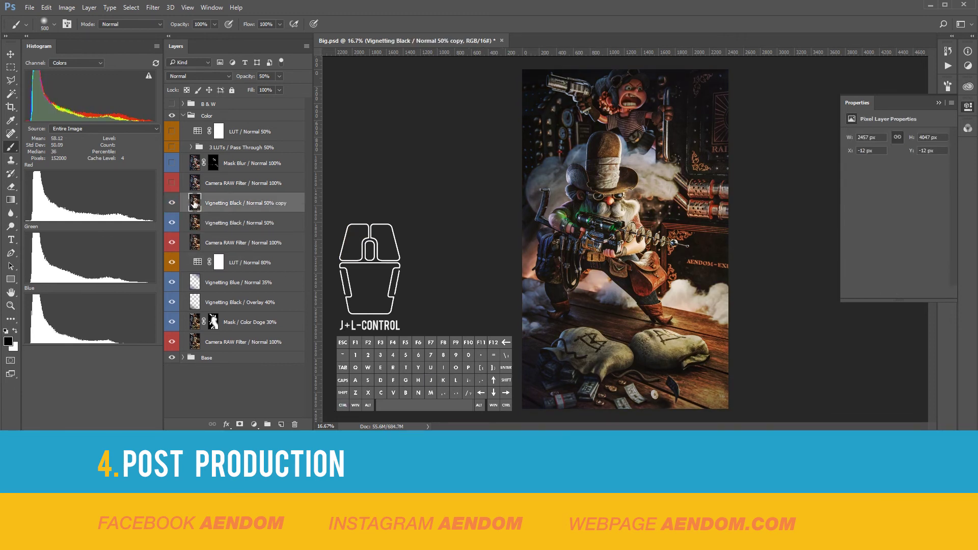
click(153, 8)
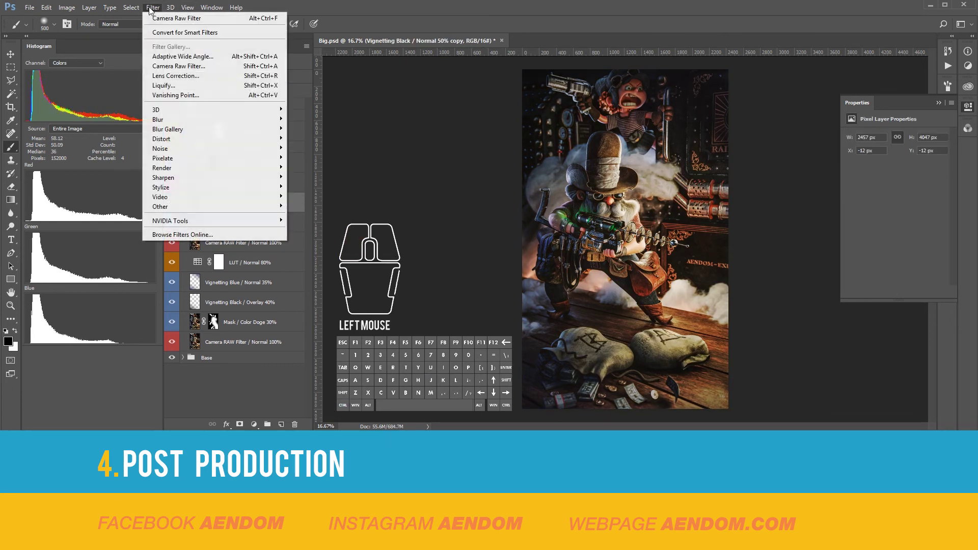
click(173, 66)
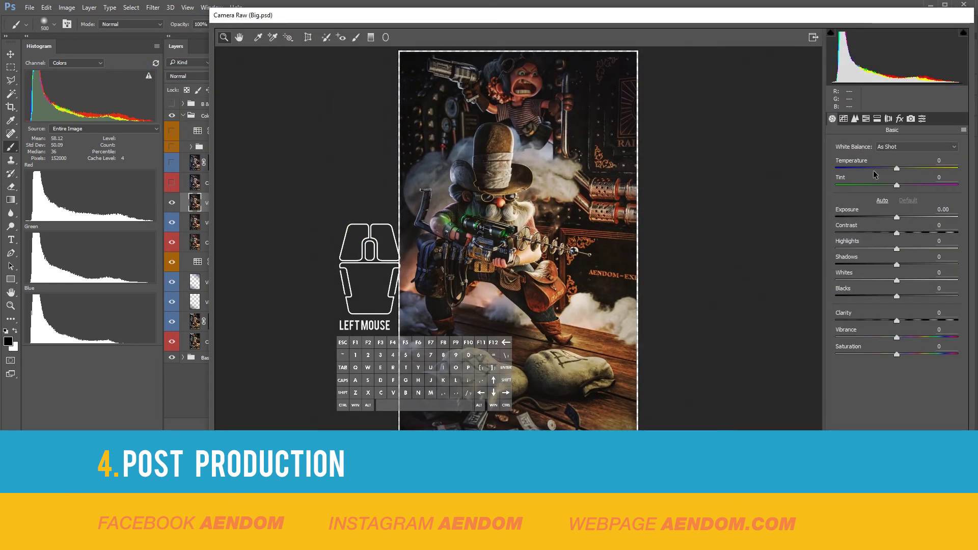
drag(898, 168, 884, 168)
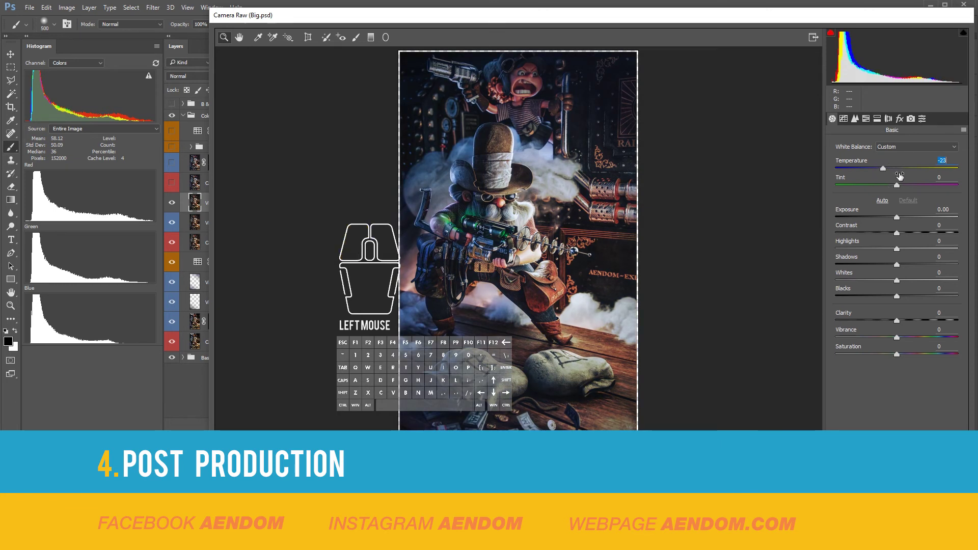
click(945, 536)
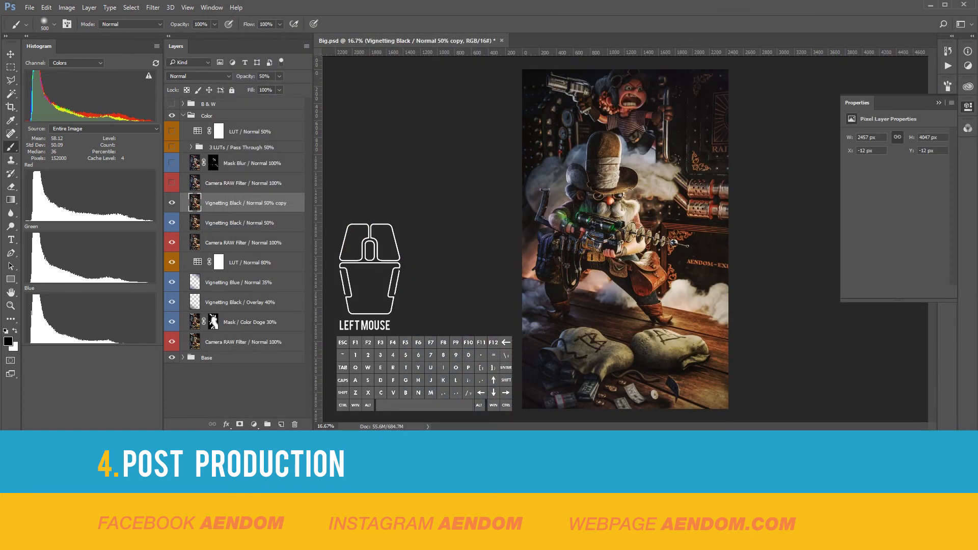
key(Delete)
Step: Show the Camera RAW Filter layer above Vignetting Black and the Mask Blur layer, comparing the blur on the smoke edge by the bag
click(172, 184)
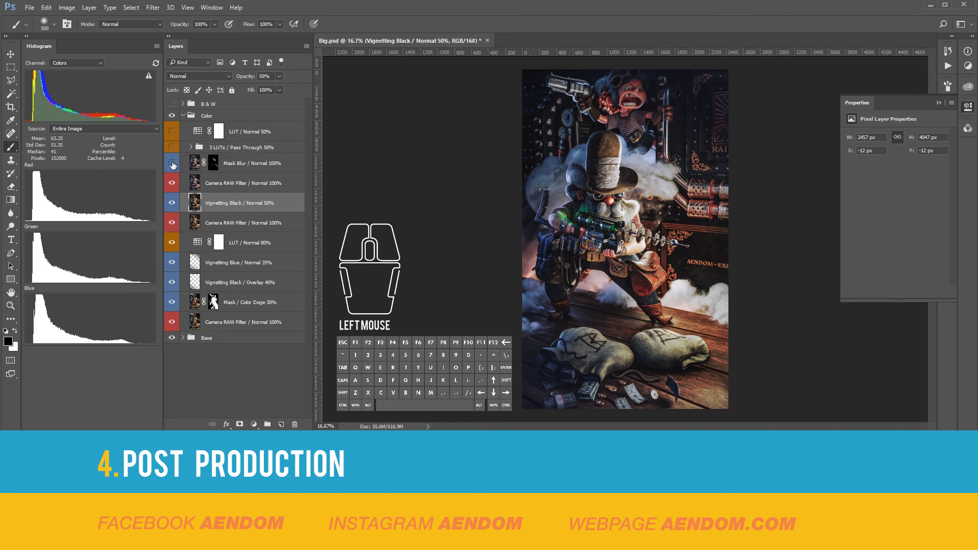
click(213, 163)
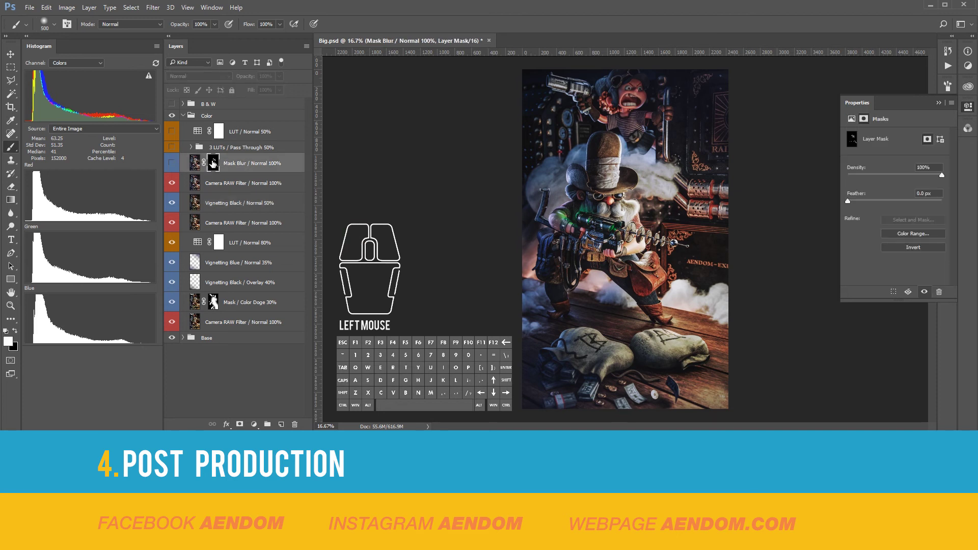
key(ctrl+KP_Add)
key(ctrl+KP_Add)
key(ctrl+KP_Add)
key(ctrl+KP_Add)
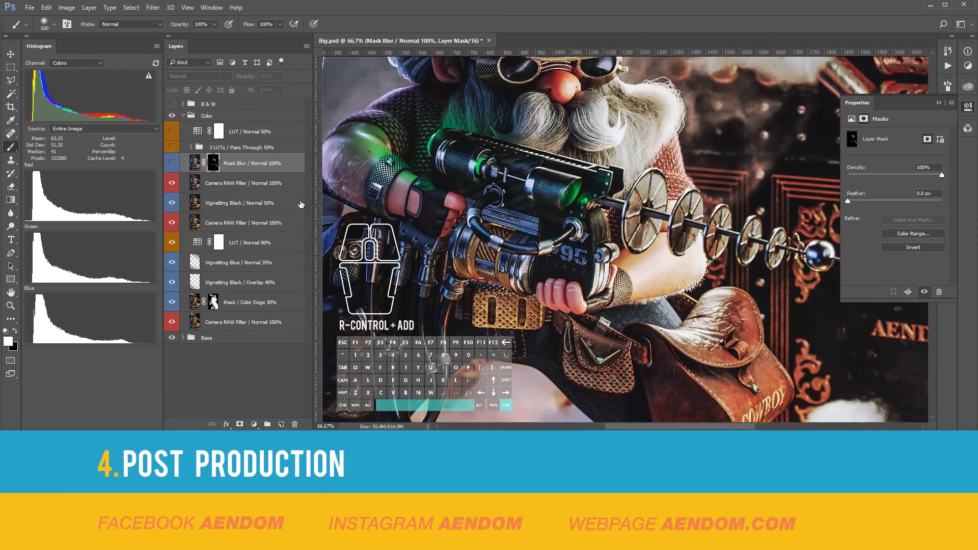
drag(575, 255, 321, 102)
key(ctrl+KP_Add)
key(ctrl+KP_Add)
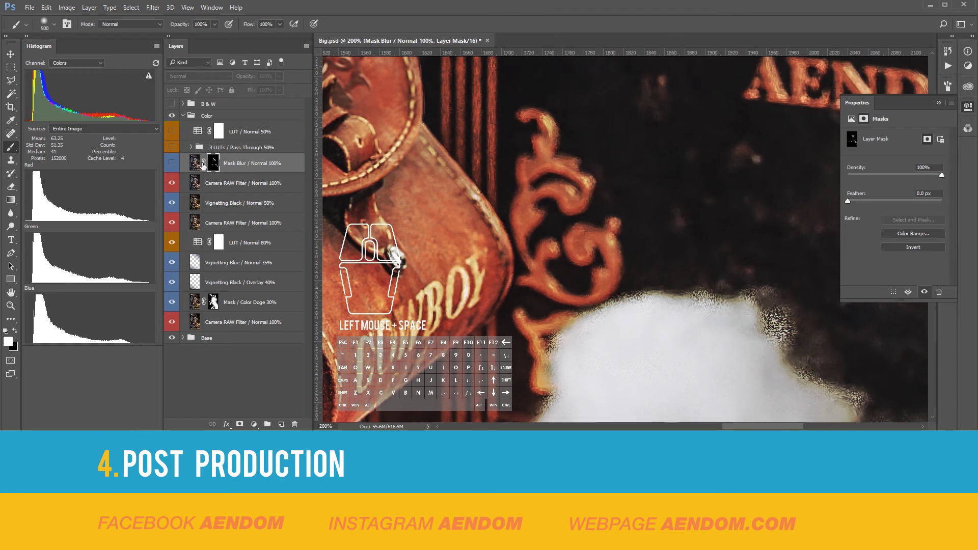
click(172, 163)
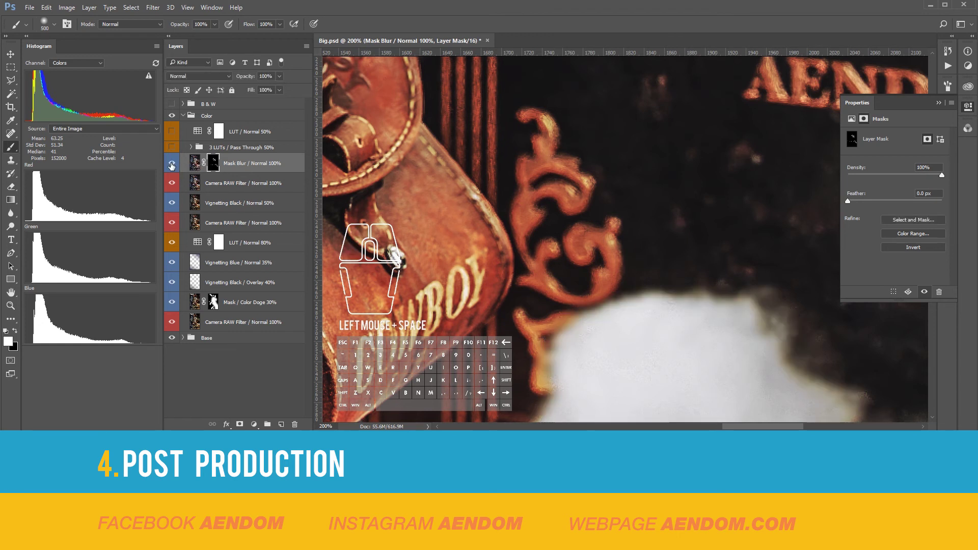
click(172, 164)
click(173, 165)
click(172, 163)
click(172, 163)
Step: Set the brush to the soft 60 px preset with 0% hardness
click(55, 25)
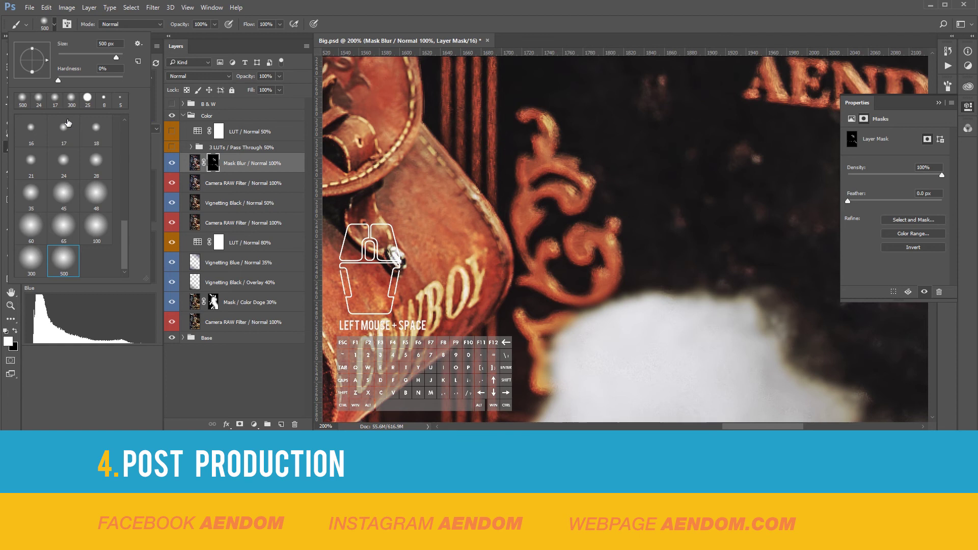
click(31, 226)
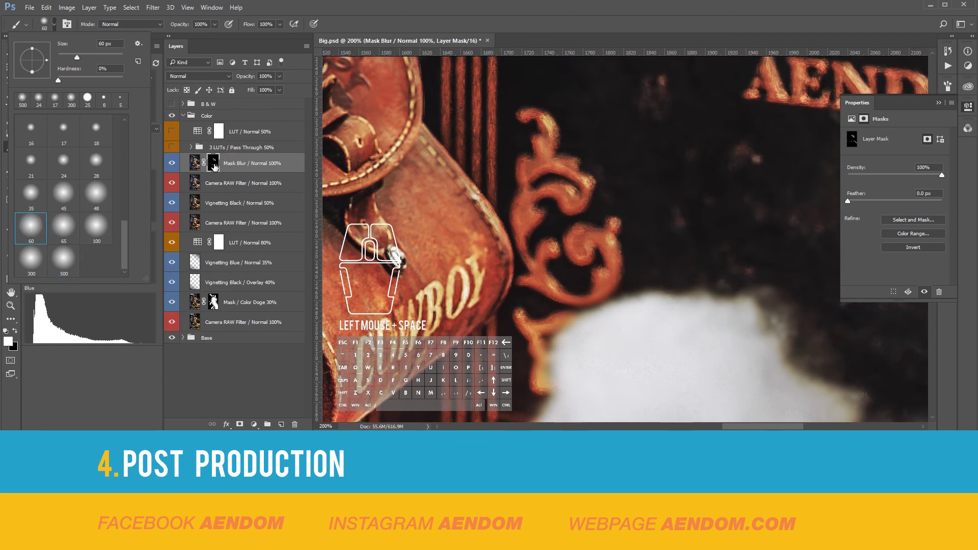
key(Return)
Step: Fill the Mask Blur layer mask with white, inspect the fully blurred image up close, then restore the original mask
key(alt+BackSpace)
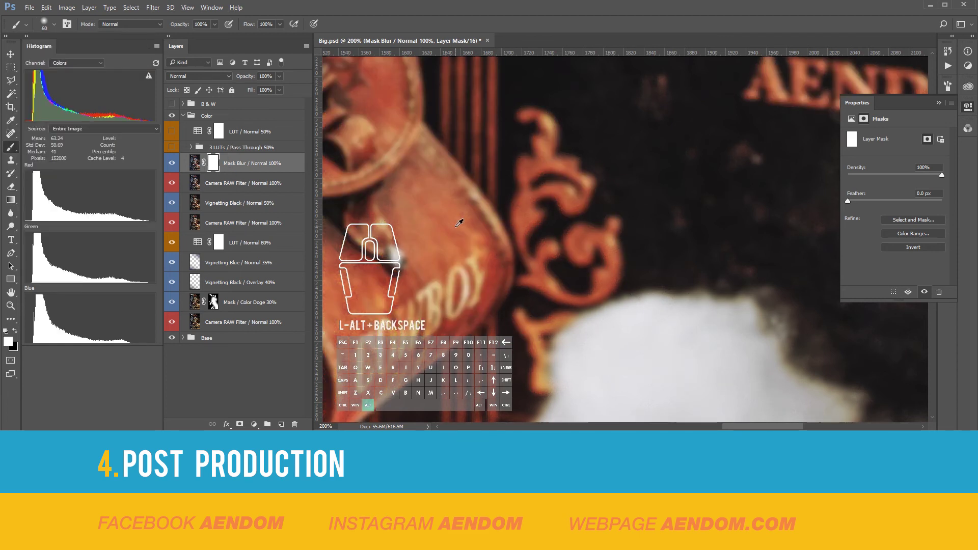
key(ctrl+KP_Subtract)
key(ctrl+KP_Subtract)
key(ctrl+KP_Subtract)
key(ctrl+KP_Subtract)
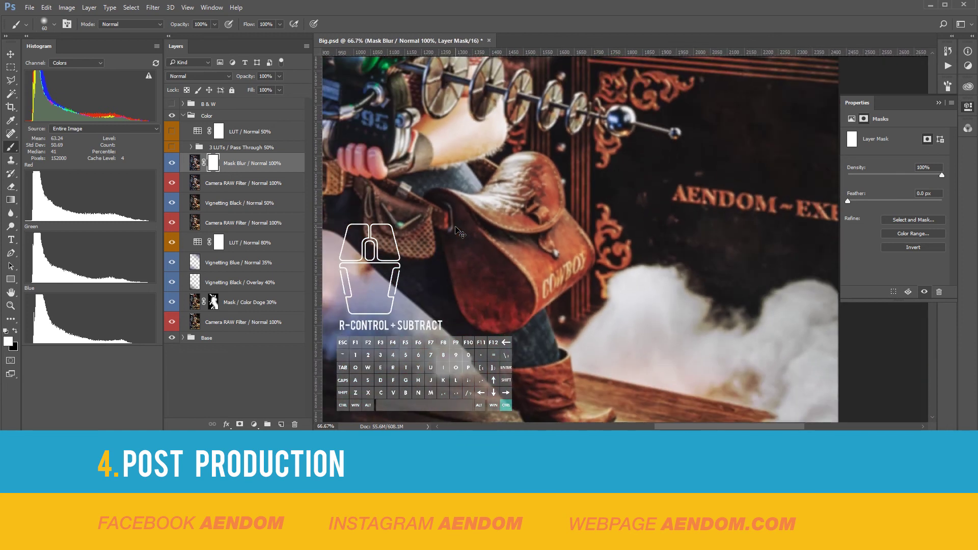
drag(472, 227, 620, 332)
key(ctrl+KP_Add)
key(ctrl+KP_Add)
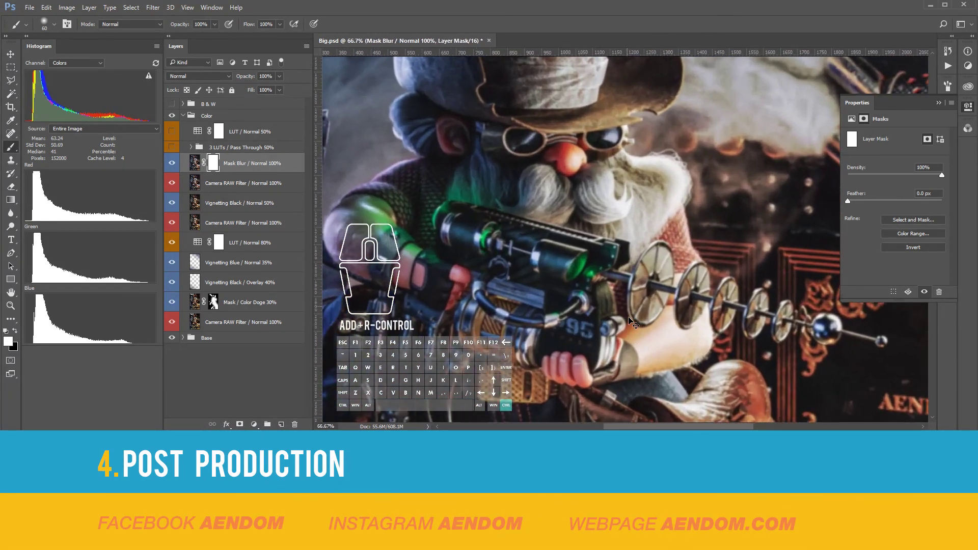
drag(685, 281, 632, 278)
key(ctrl+KP_Add)
key(ctrl+KP_Add)
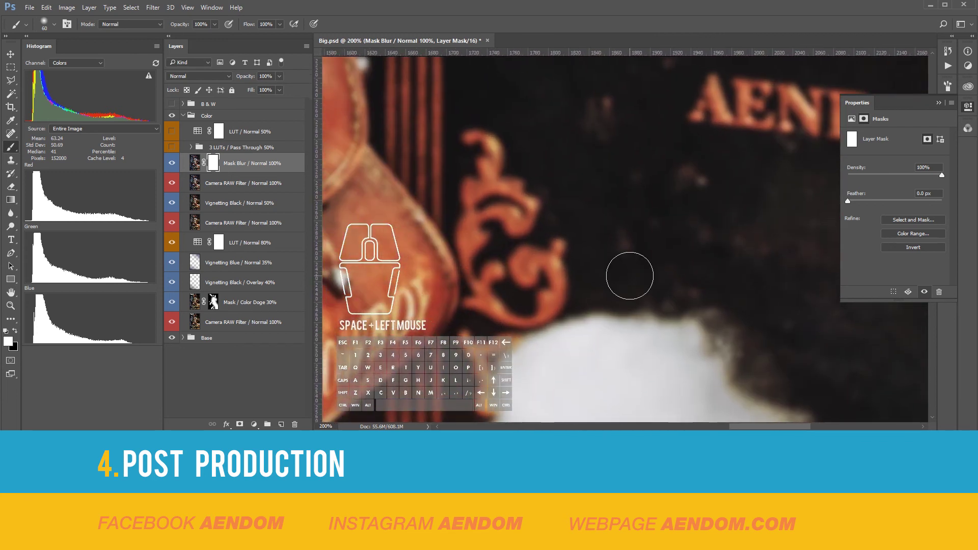
key(ctrl+i)
drag(688, 306, 681, 297)
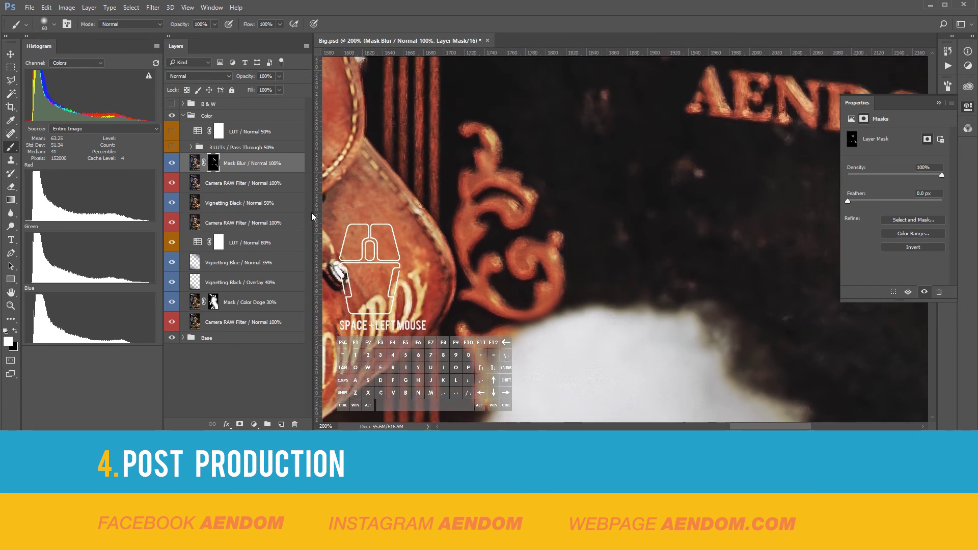
Step: Expand the 3 LUTs / Pass Through 50% group and check the 3DLUT file of each LUT layer inside
key(ctrl+KP_Subtract)
key(ctrl+KP_Subtract)
key(ctrl+KP_Subtract)
key(ctrl+KP_Subtract)
key(ctrl+KP_Subtract)
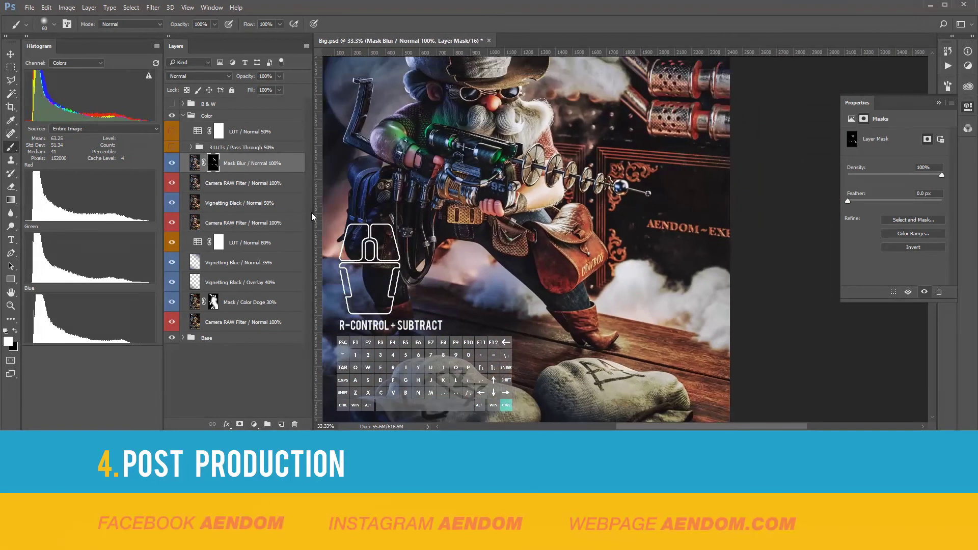
key(ctrl+KP_Subtract)
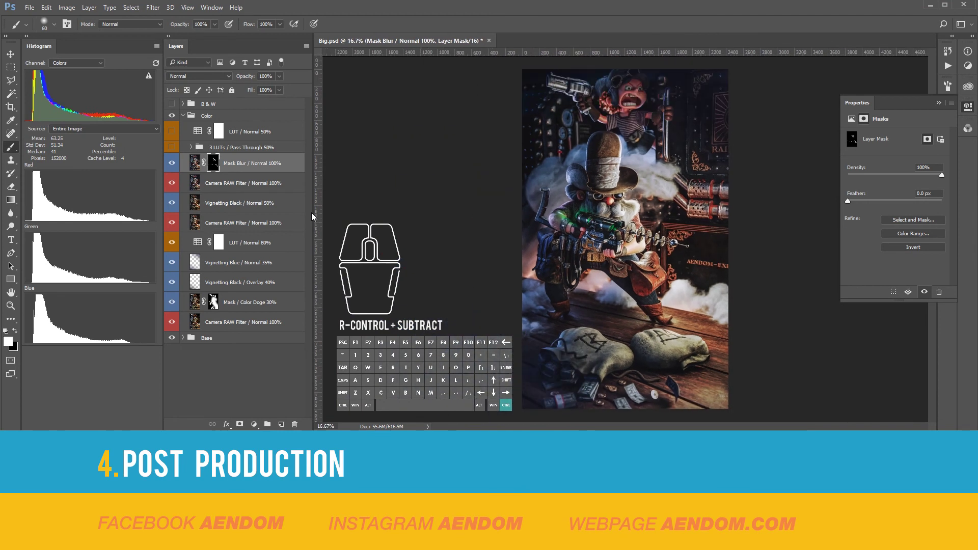
click(192, 147)
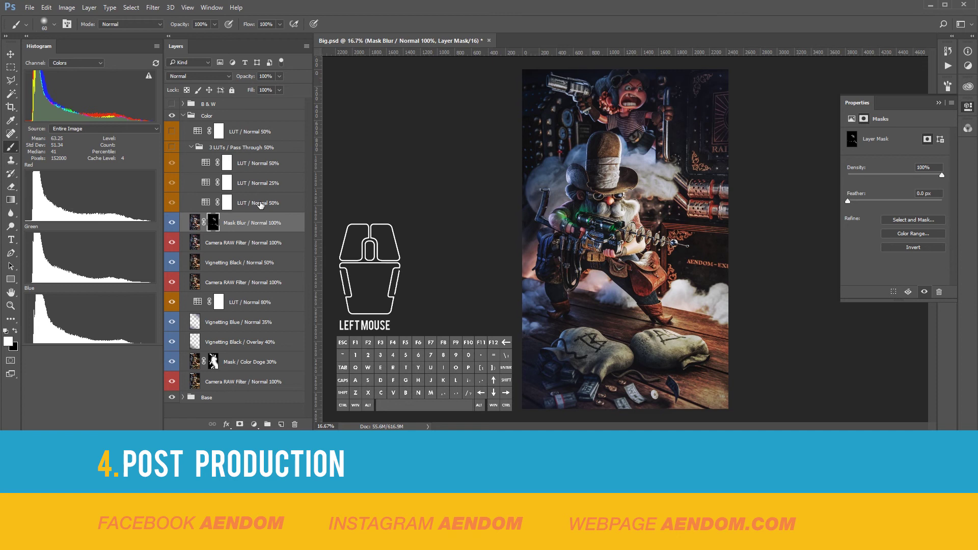
click(202, 203)
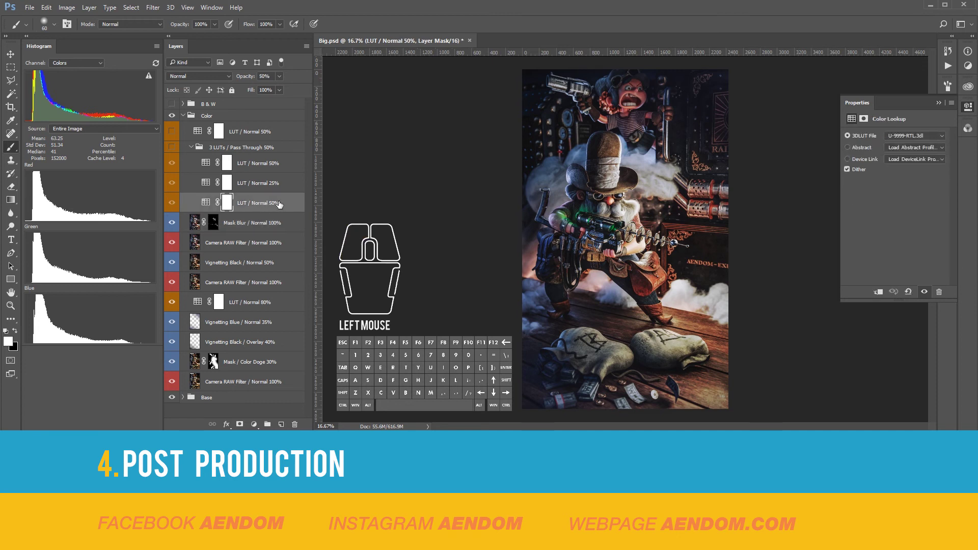
click(251, 185)
click(261, 166)
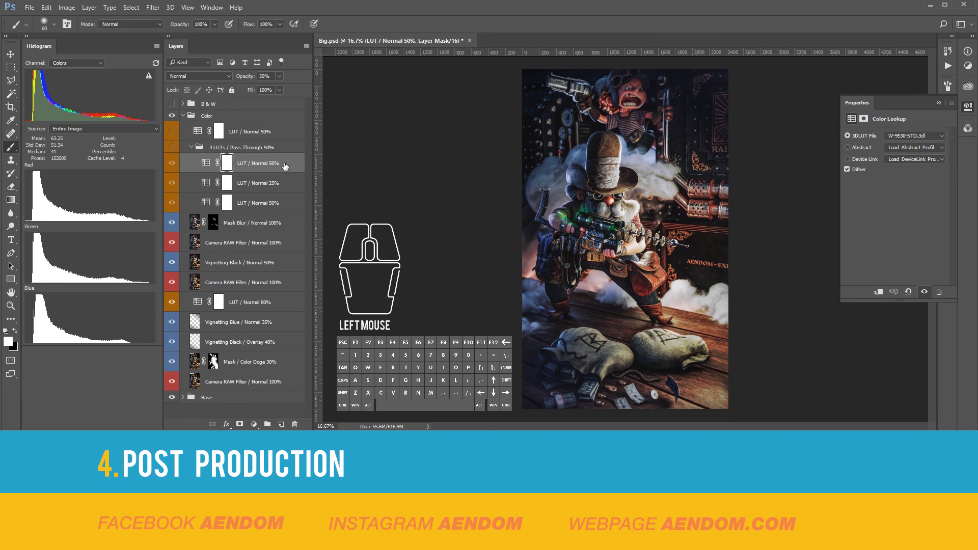
Step: Show the 3 LUTs / Pass Through 50% group, collapse it, and show the LUT / Normal 50% layer above it
click(172, 147)
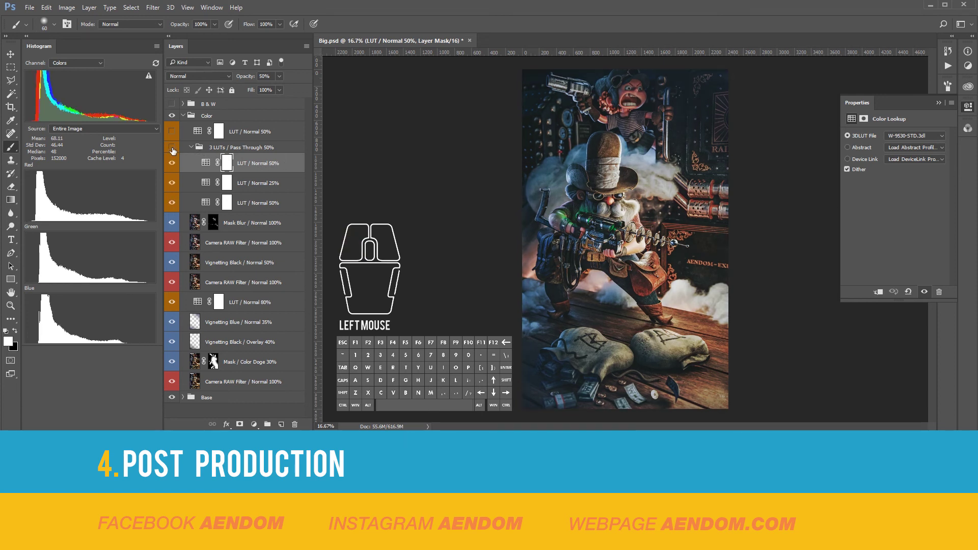
click(172, 148)
click(191, 147)
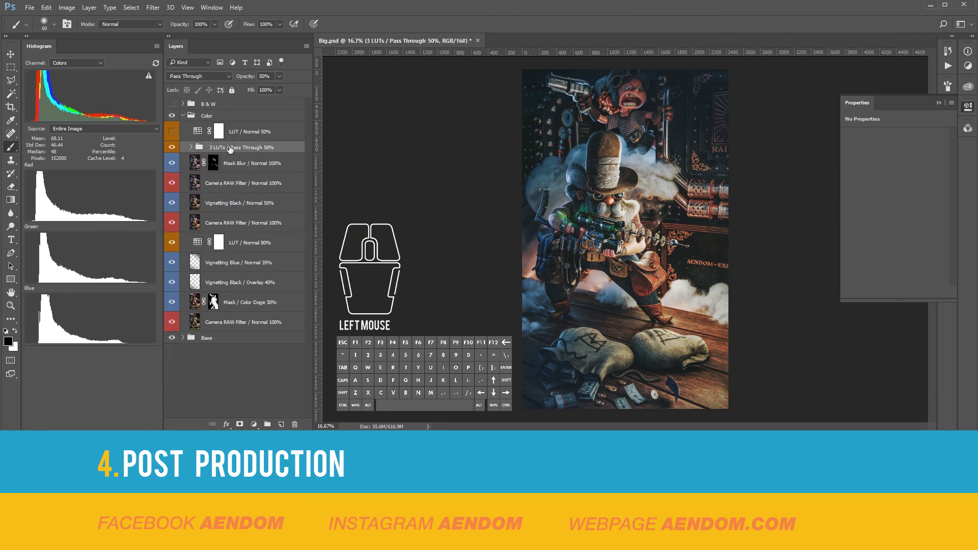
click(271, 77)
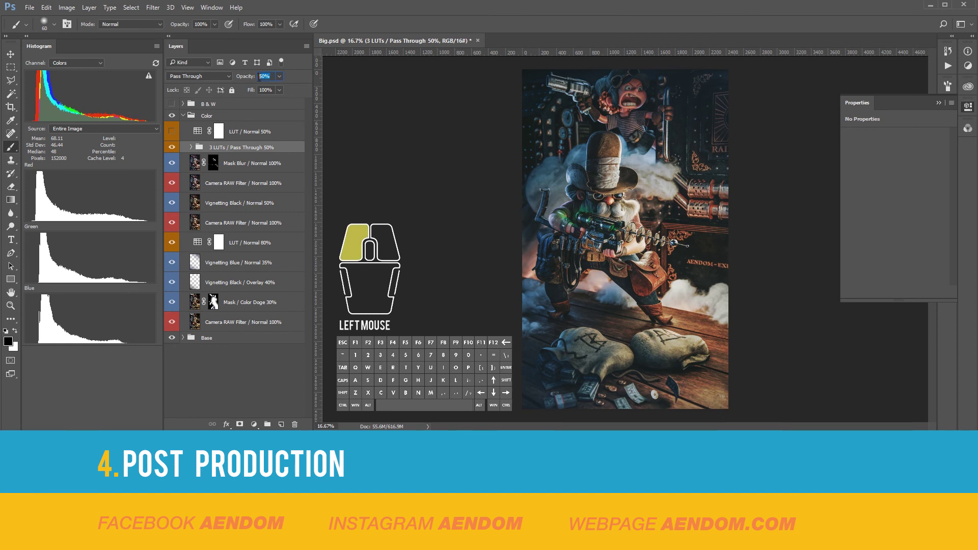
click(173, 131)
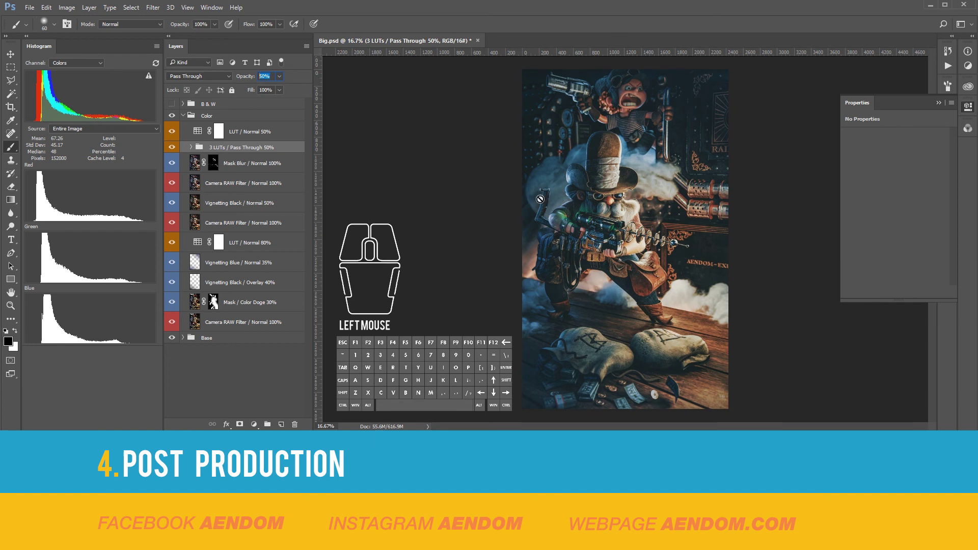
click(232, 136)
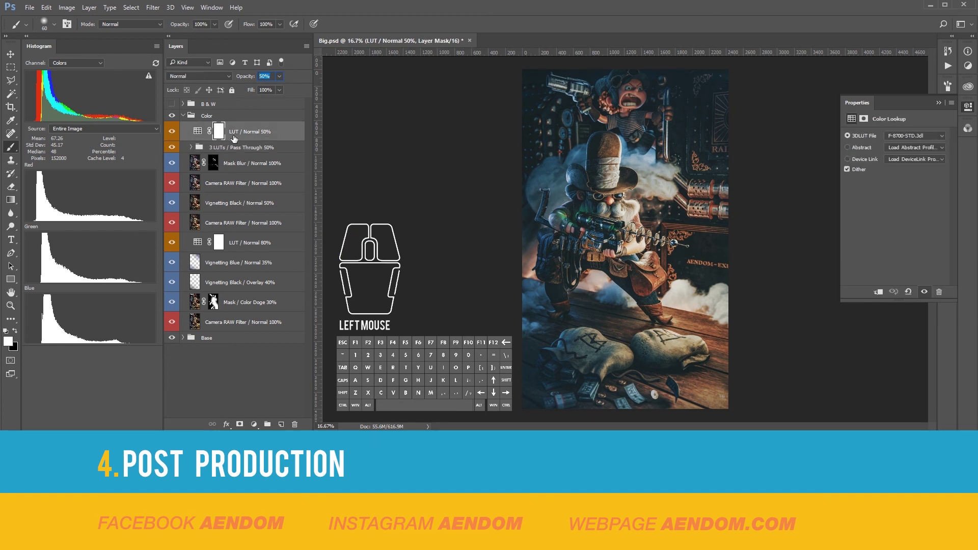
Step: Collapse the layer properties and examine the graded image up close around the character's face, hat, rifle and bag
key(ctrl)
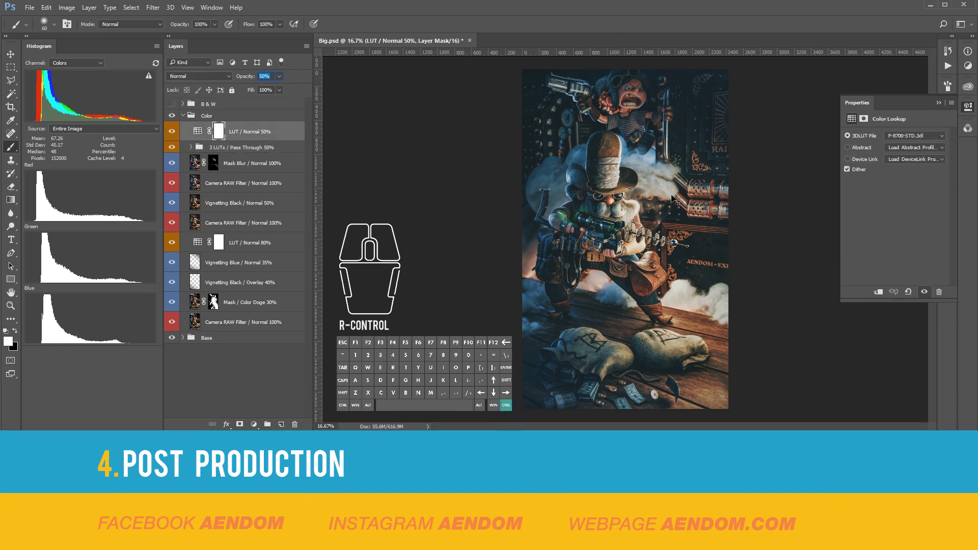
click(938, 103)
key(ctrl+KP_Add)
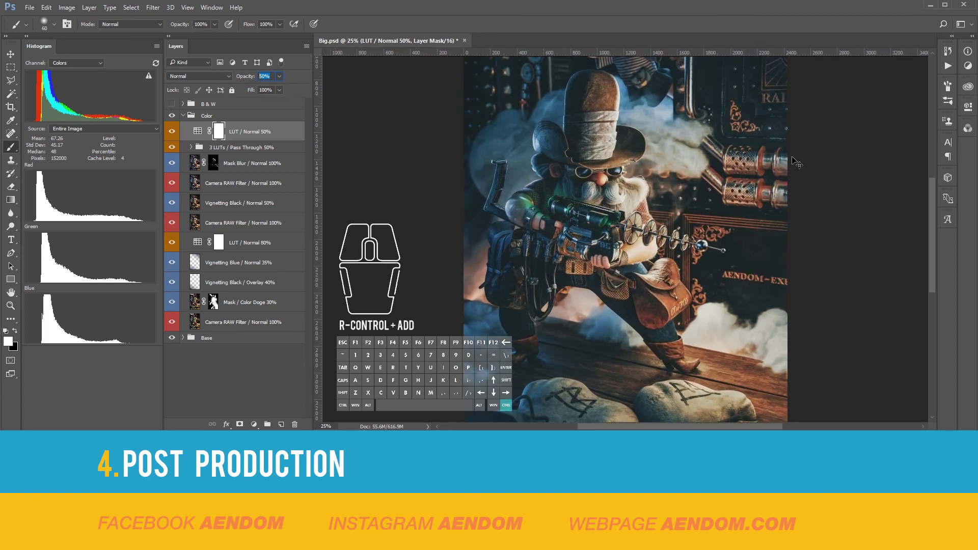
key(ctrl+KP_Add)
key(ctrl+KP_Add)
key(space)
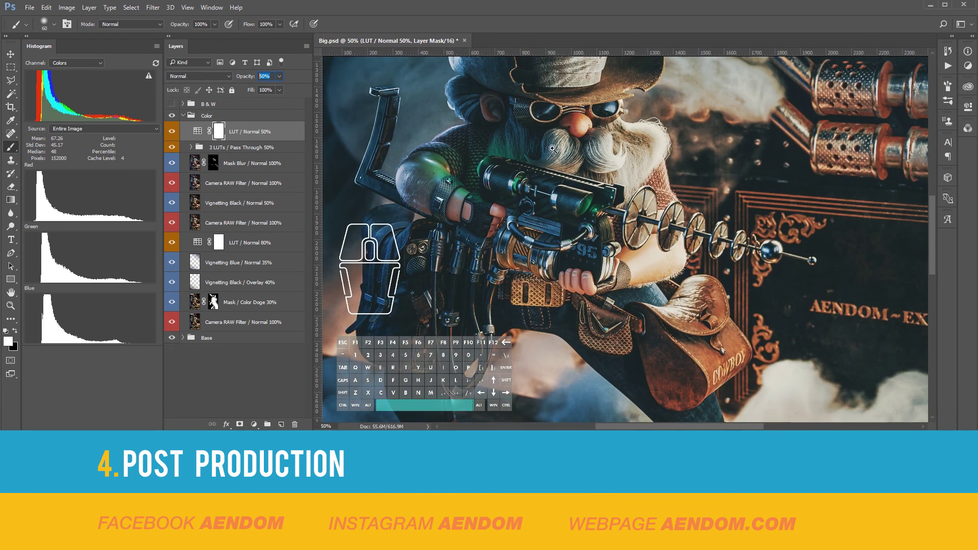
click(552, 148)
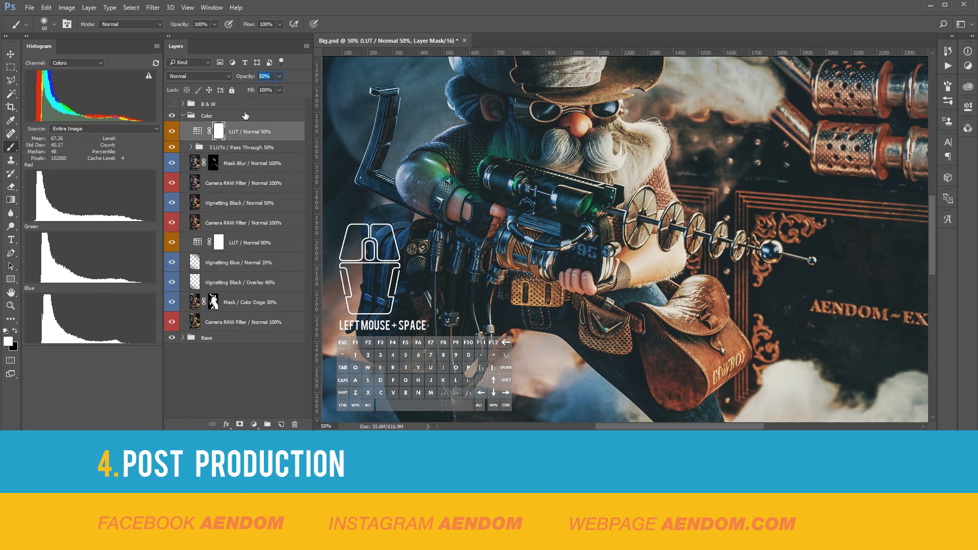
click(10, 54)
key(space)
drag(509, 147, 550, 346)
drag(663, 163, 632, 188)
drag(634, 357, 619, 204)
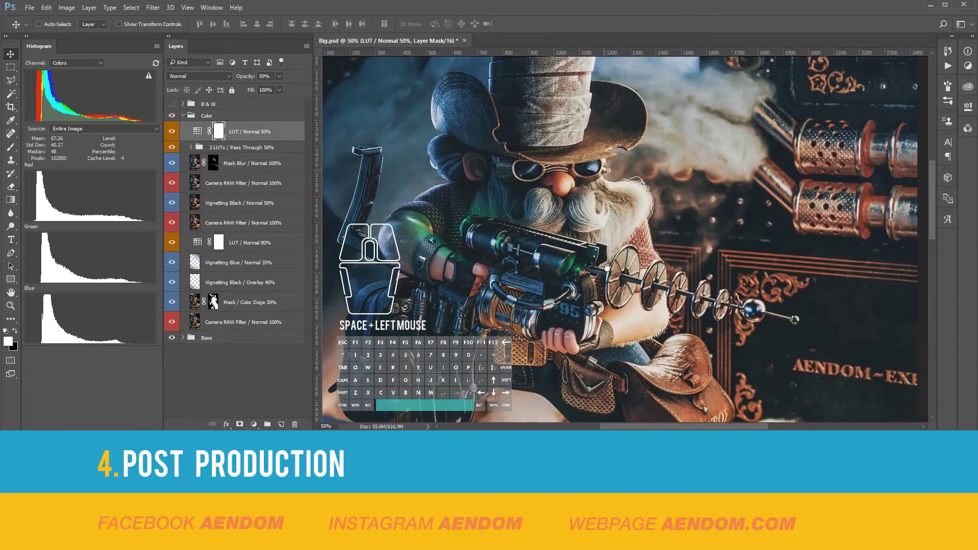
drag(618, 265, 611, 275)
Step: Show the B & W layer group above the Color group to view the whole image in black and white
key(ctrl+KP_Subtract)
key(ctrl+KP_Subtract)
key(ctrl+KP_Subtract)
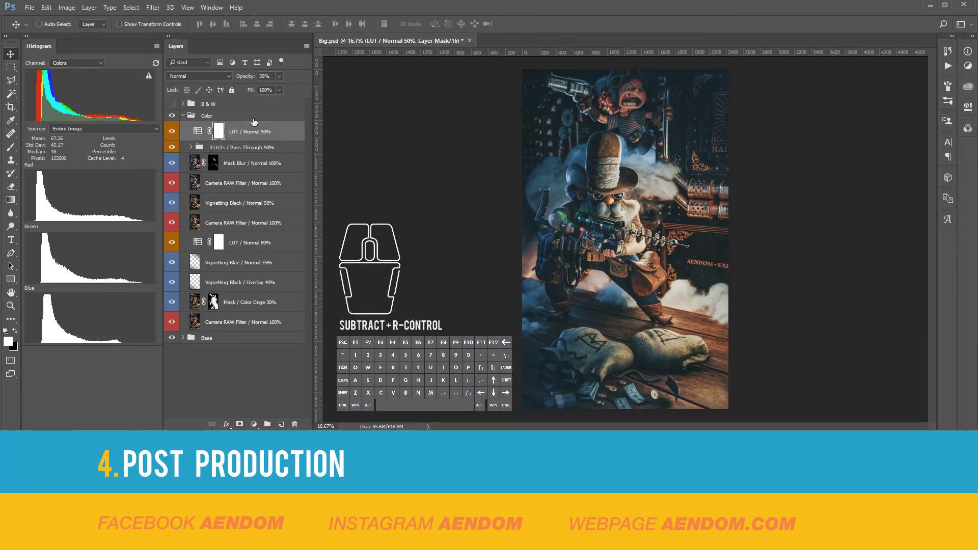
click(172, 105)
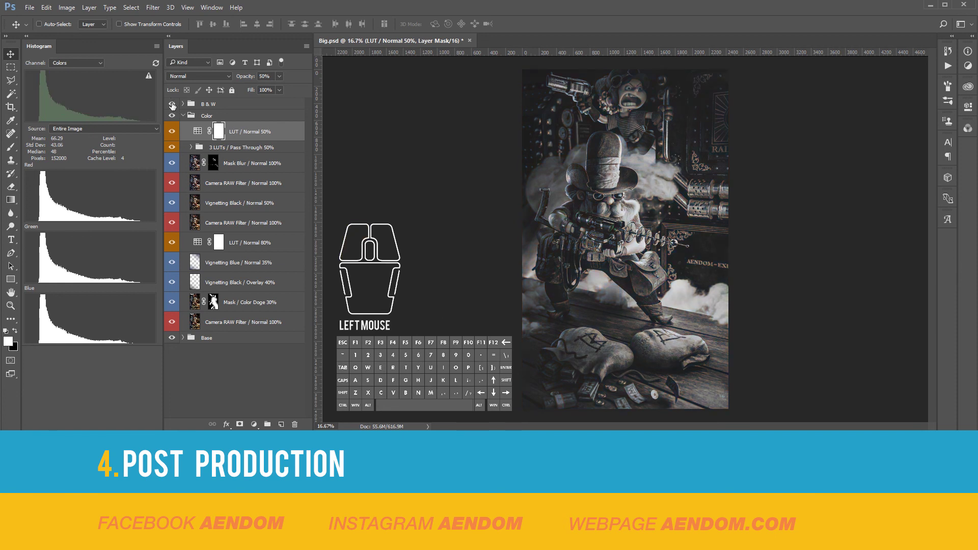
Step: Hide and show the B & W group to compare the image with color, and expand the group to its adjustment layer
click(172, 104)
click(183, 104)
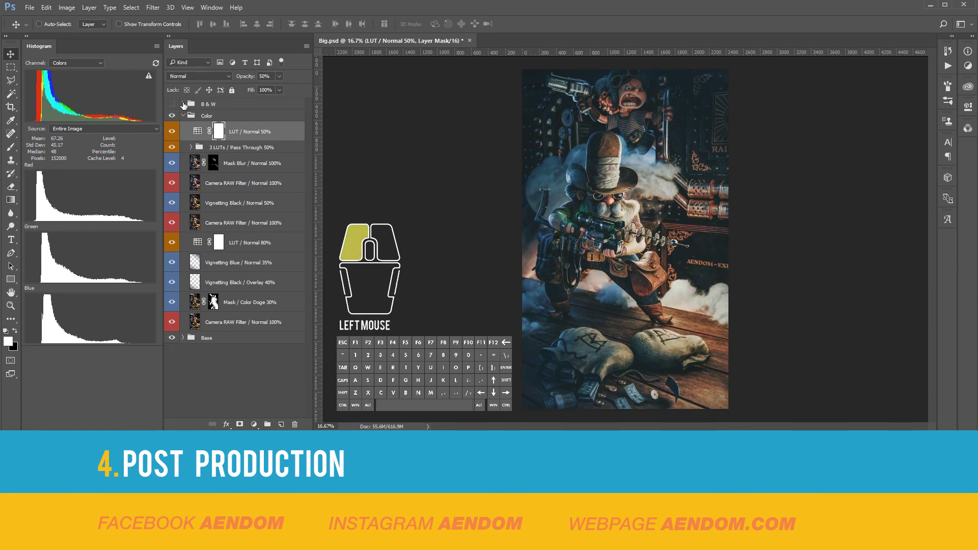
click(173, 104)
click(206, 122)
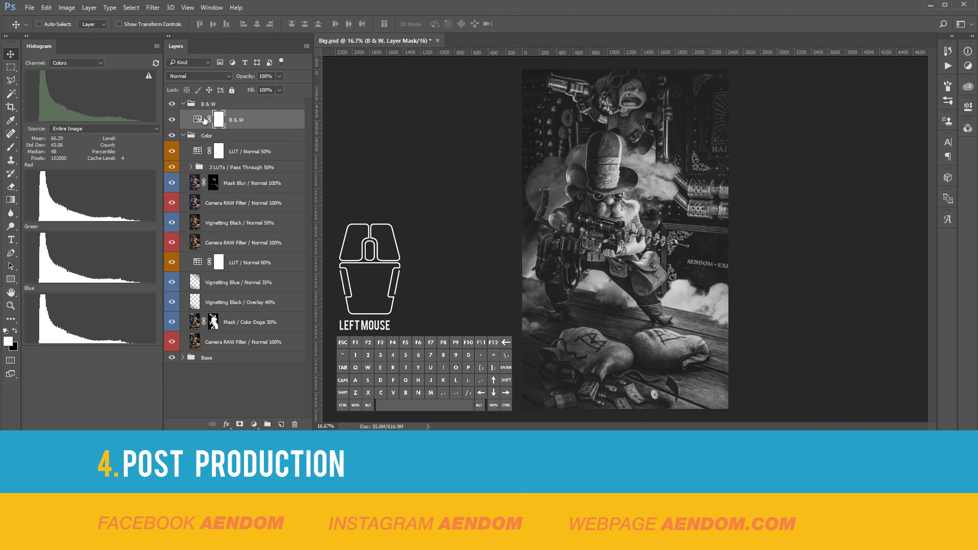
Step: Hide the B & W layer and add a Hue/Saturation adjustment layer above it with saturation set to -100
click(173, 120)
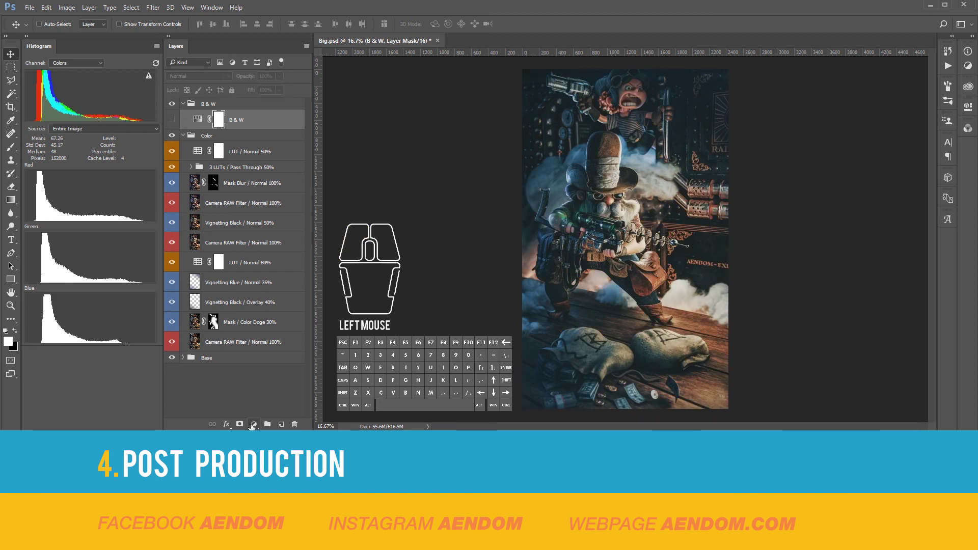
click(253, 425)
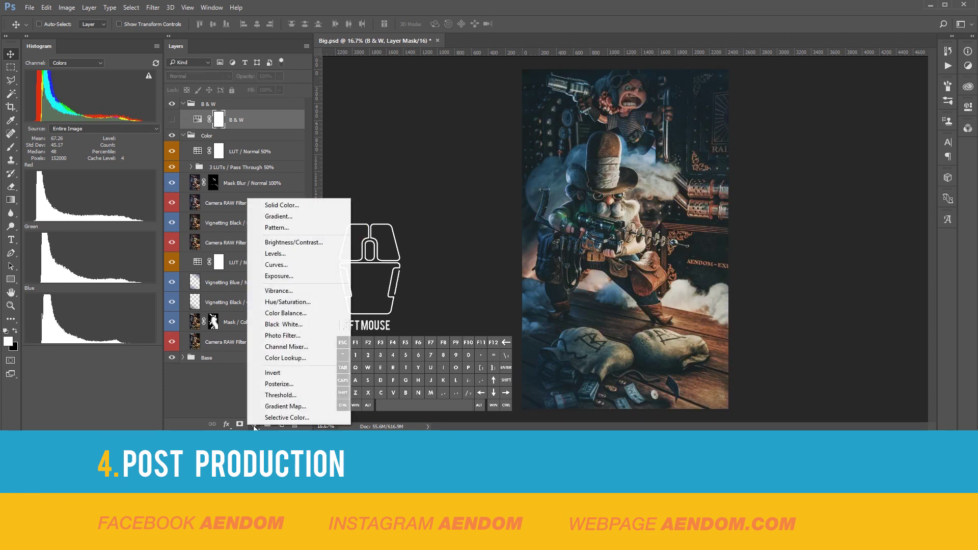
click(300, 302)
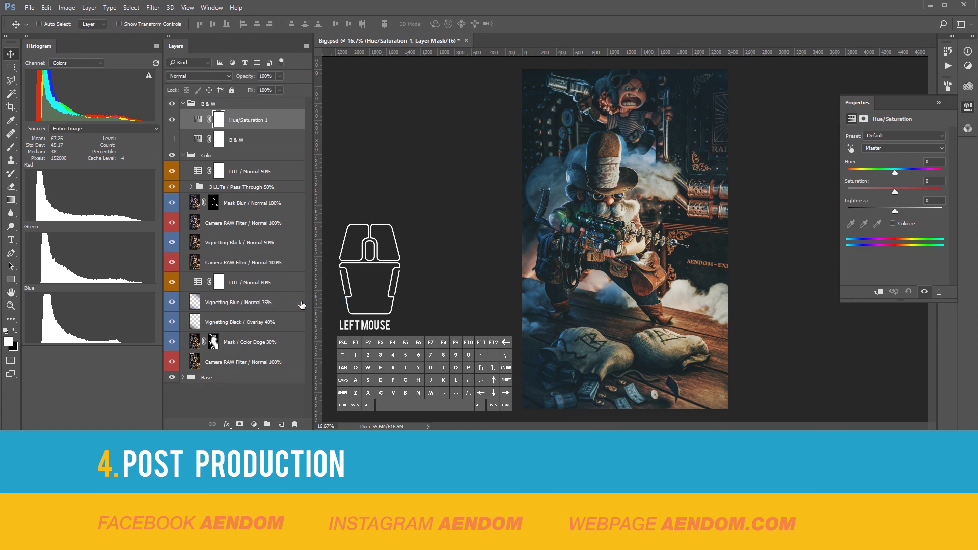
drag(894, 191, 839, 188)
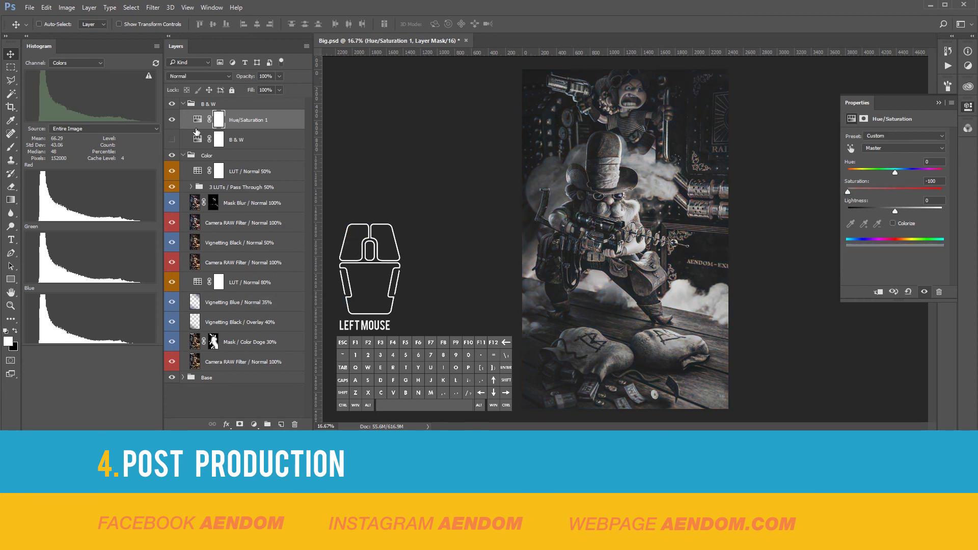
Step: Delete the added Hue/Saturation layer, show the B & W layer again and collapse the adjustment properties
key(Delete)
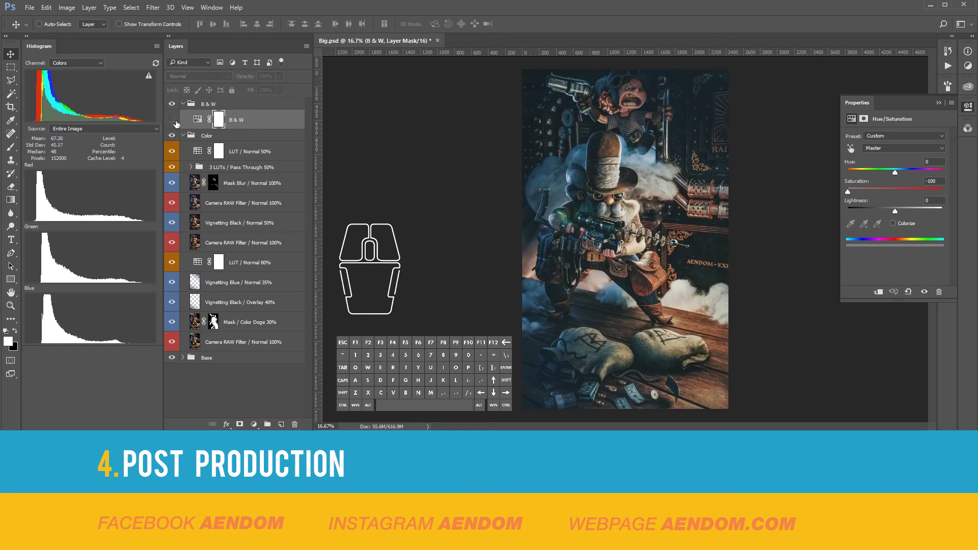
click(174, 120)
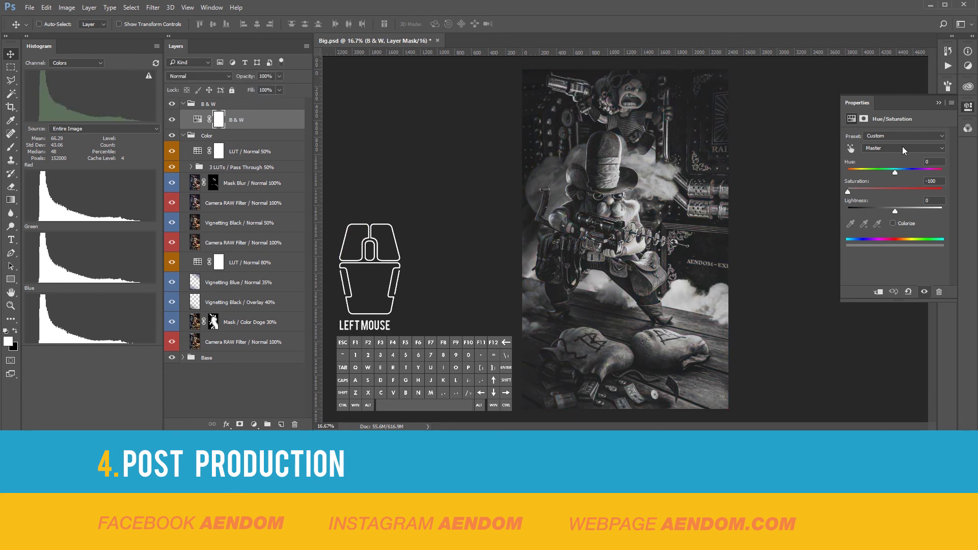
click(938, 103)
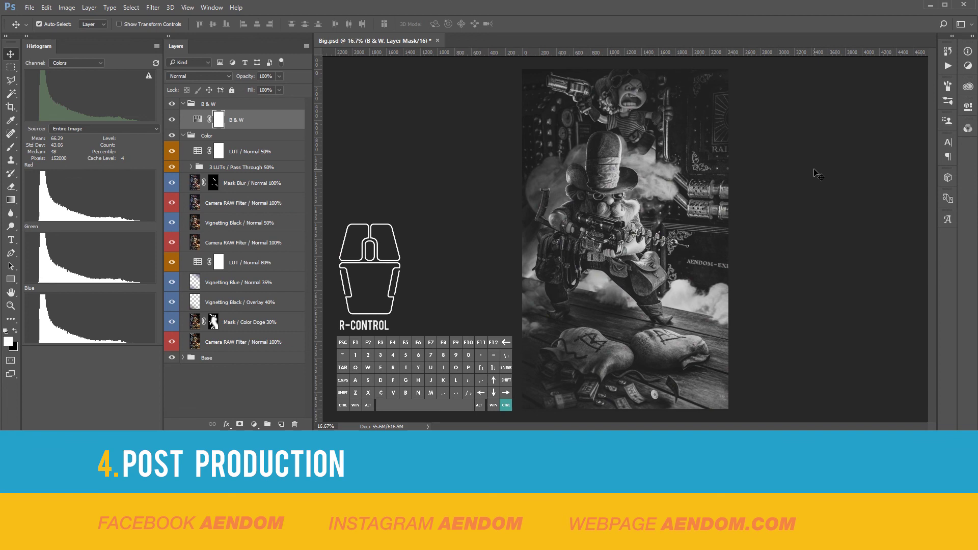
Step: Examine the black-and-white image at 100% zoom around the character's face, beard and rifle
key(ctrl+KP_Add)
key(ctrl+KP_Add)
key(ctrl+KP_Add)
key(ctrl+KP_Add)
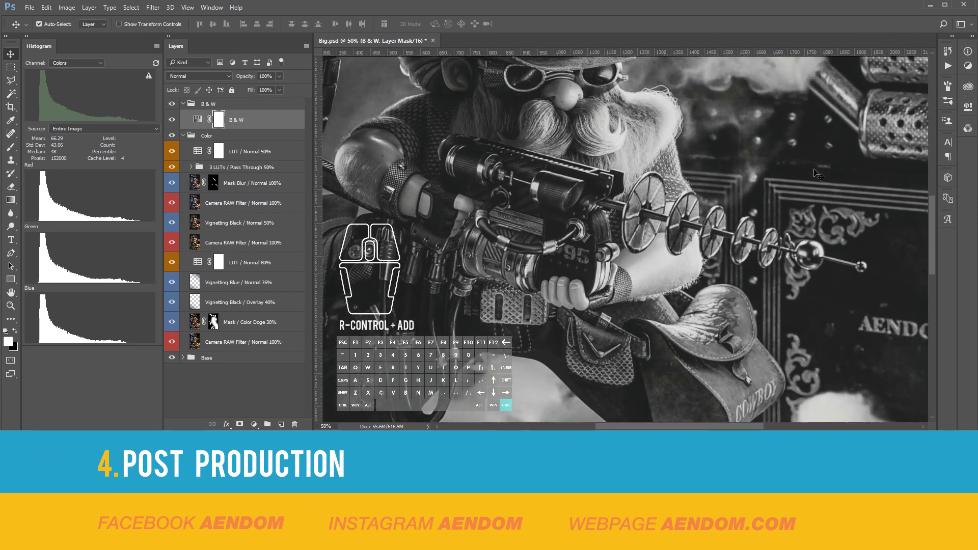
key(ctrl+KP_Add)
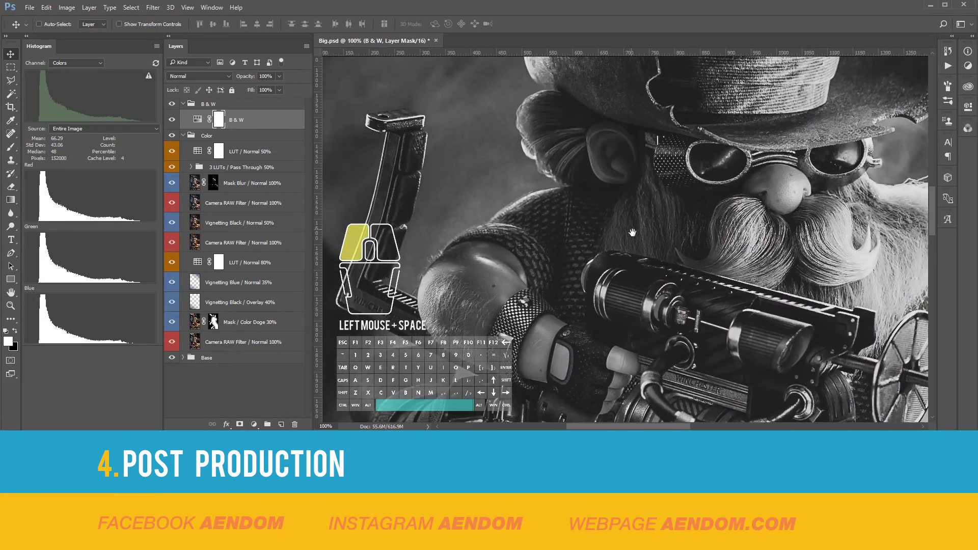